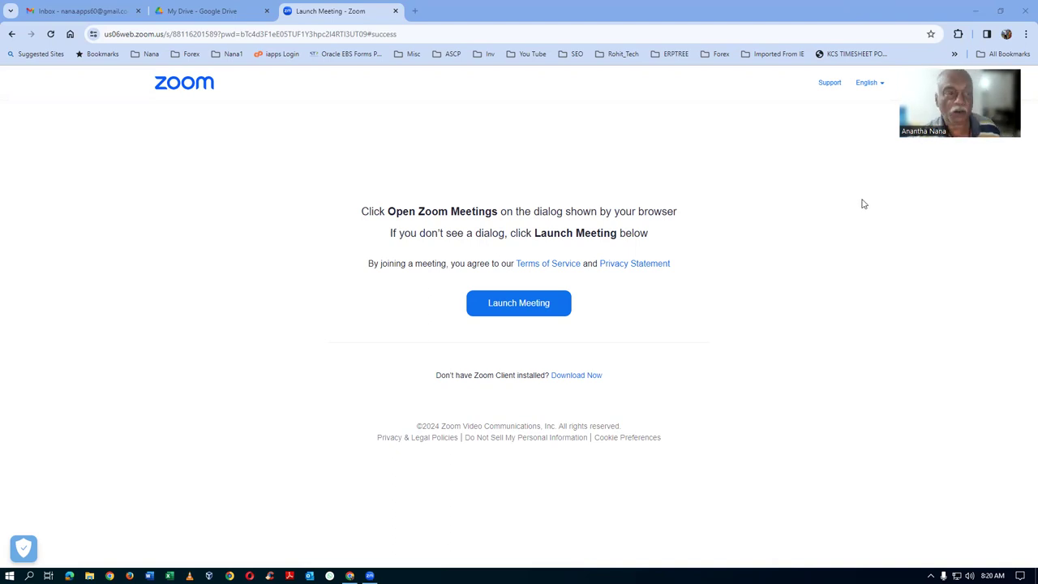
# Step: Search the web for "c cleaner download"
pyautogui.click(294, 34)
pyautogui.write('c')
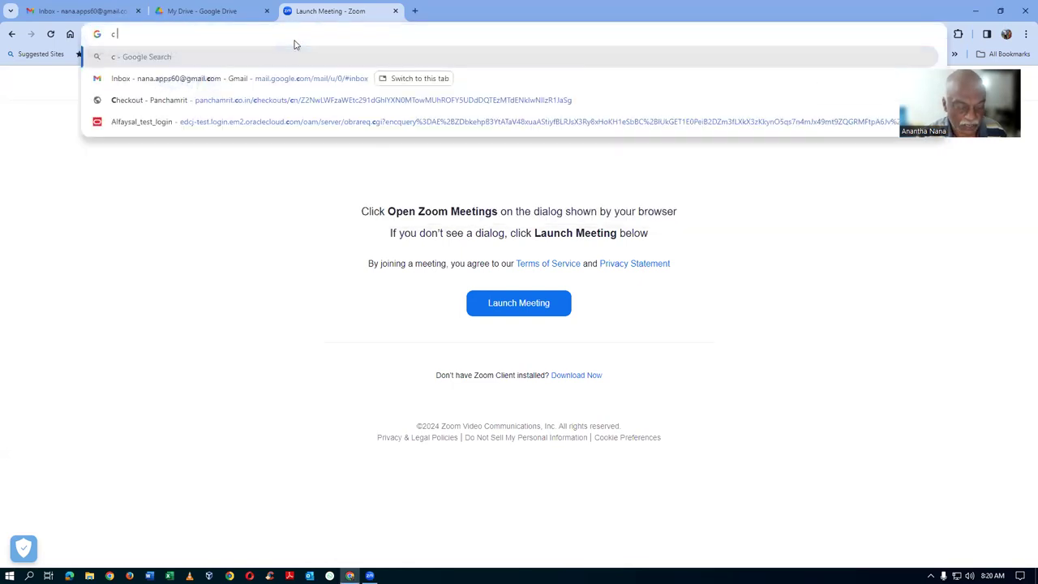
pyautogui.write(' clean')
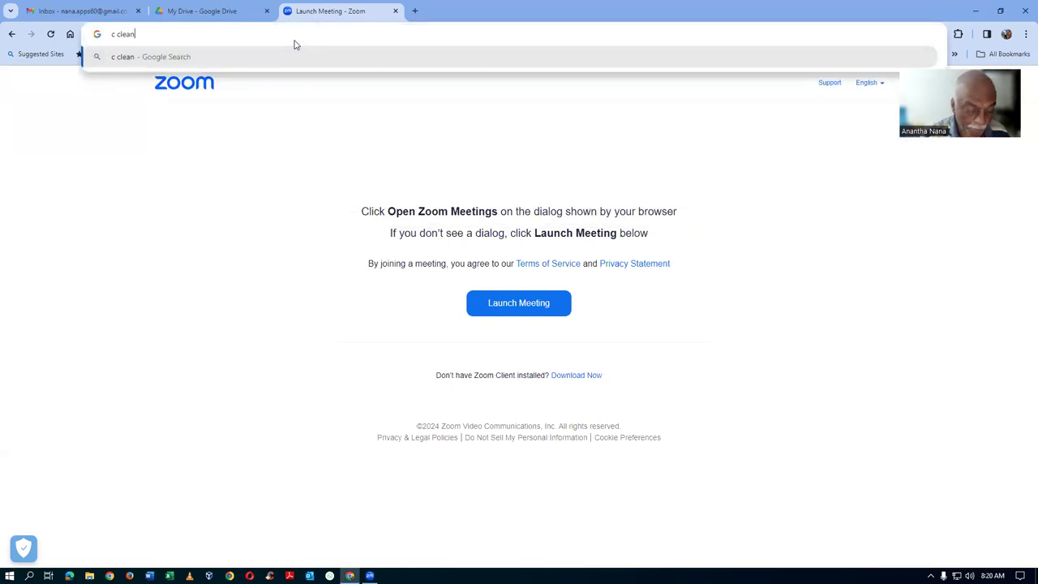
pyautogui.write('er do')
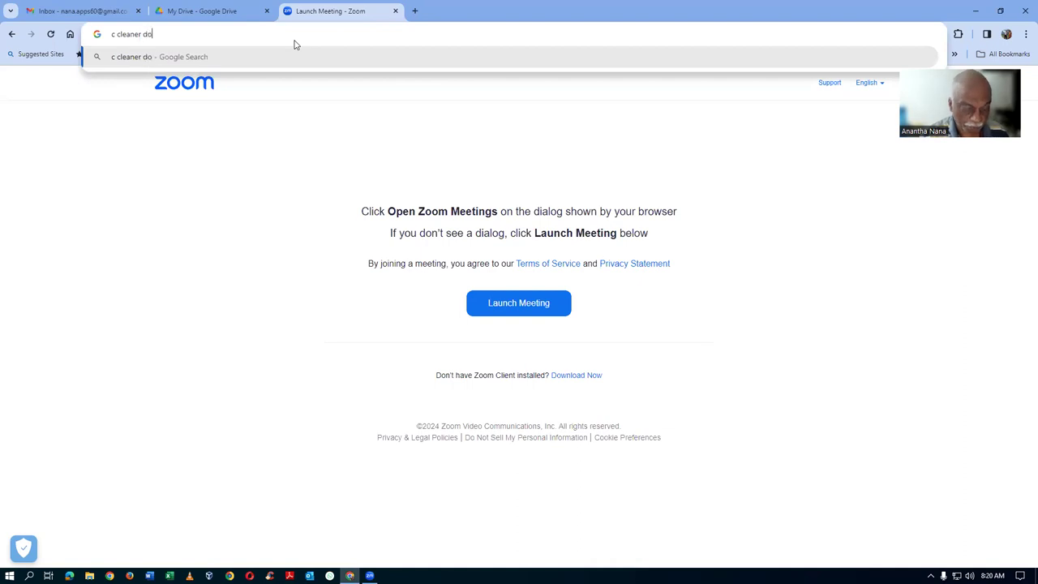
pyautogui.write('wnload')
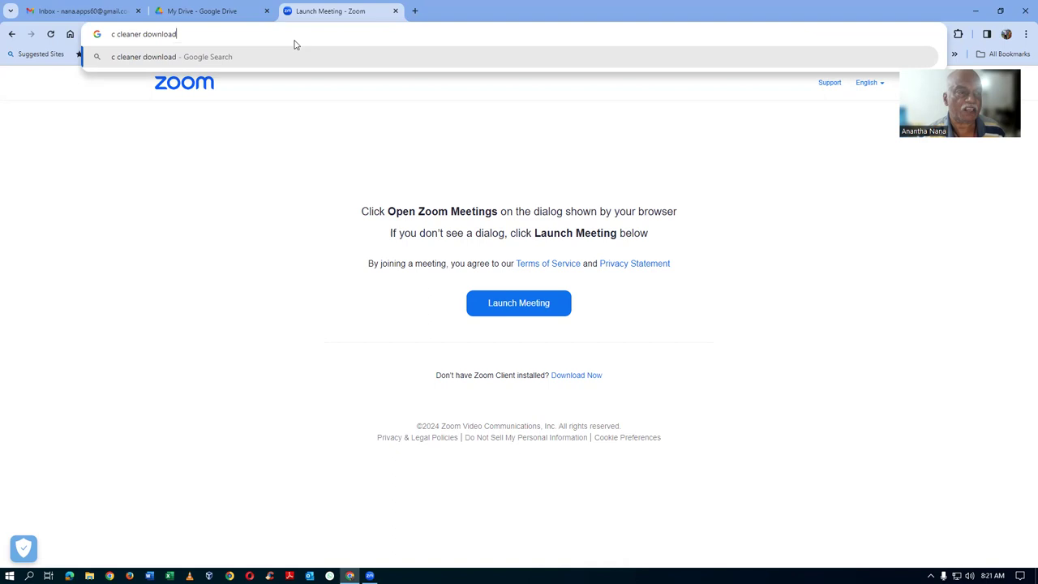
pyautogui.press('Return')
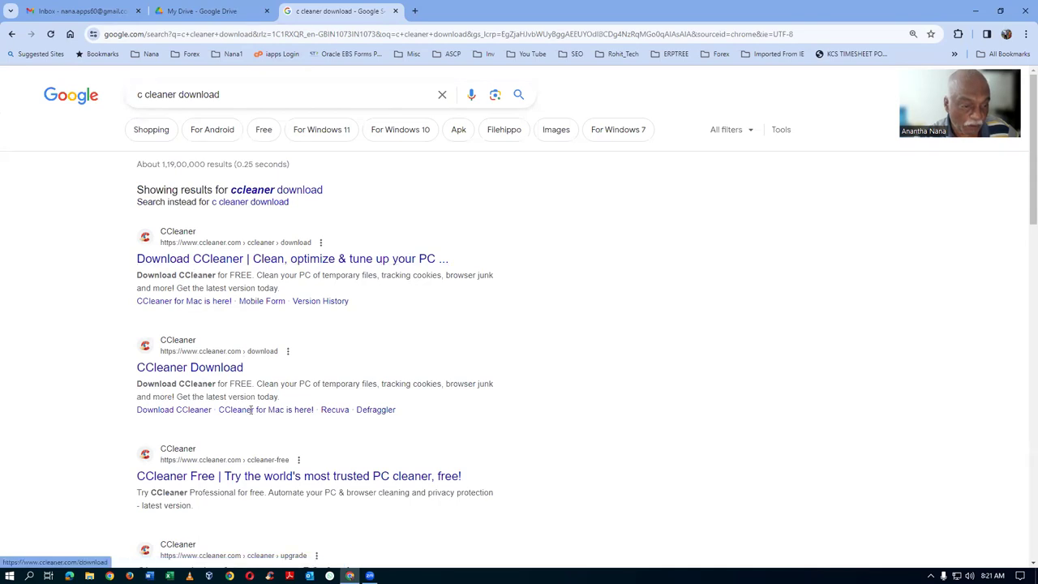
# Step: Look through the search results and open the official ccleaner.com page for downloading CCleaner
pyautogui.scroll(-1, 264, 451)
pyautogui.scroll(-1, 264, 451)
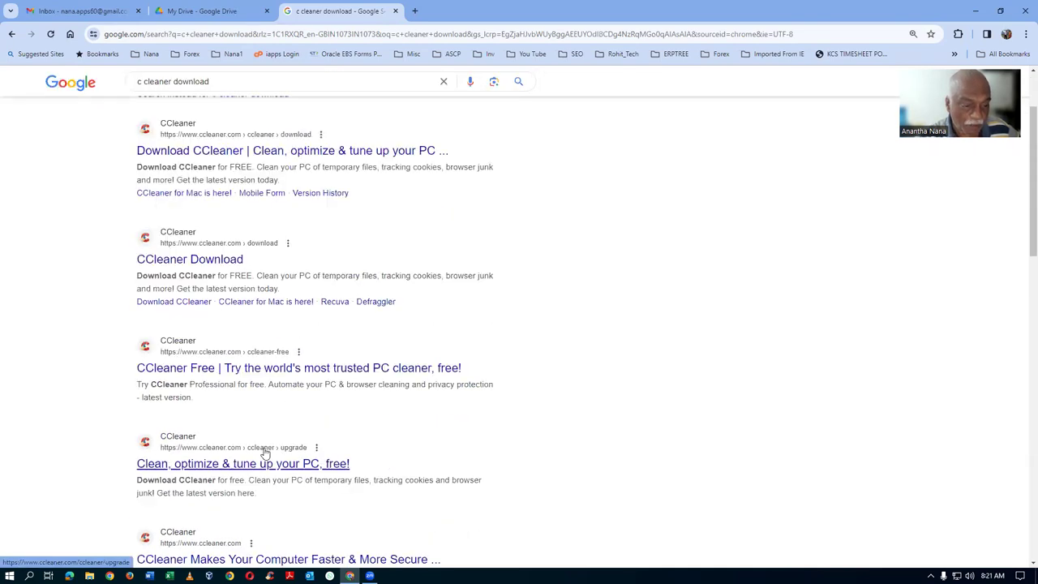
pyautogui.scroll(-2, 269, 446)
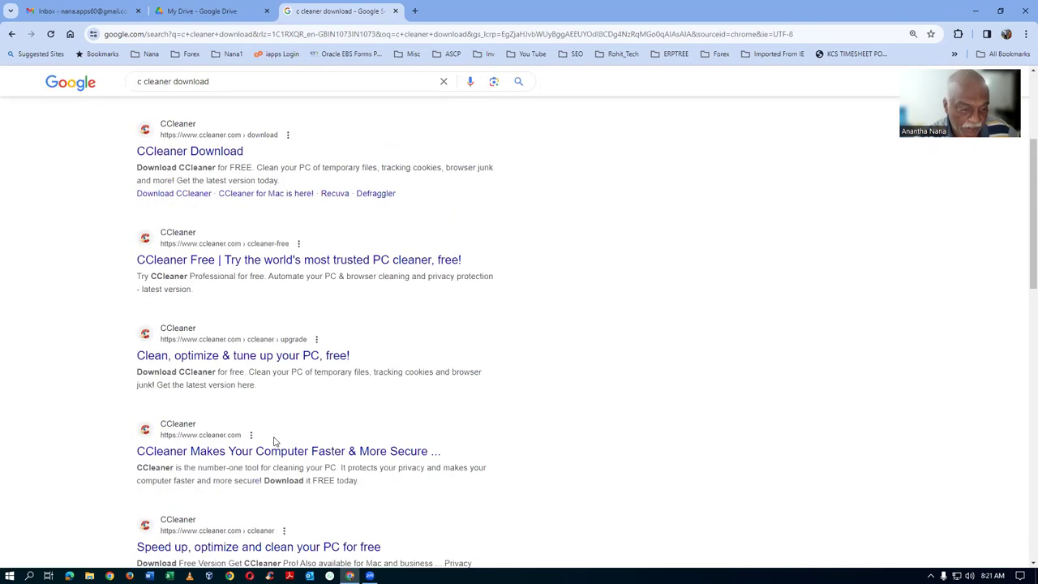
pyautogui.scroll(-2, 273, 440)
pyautogui.scroll(5, 272, 438)
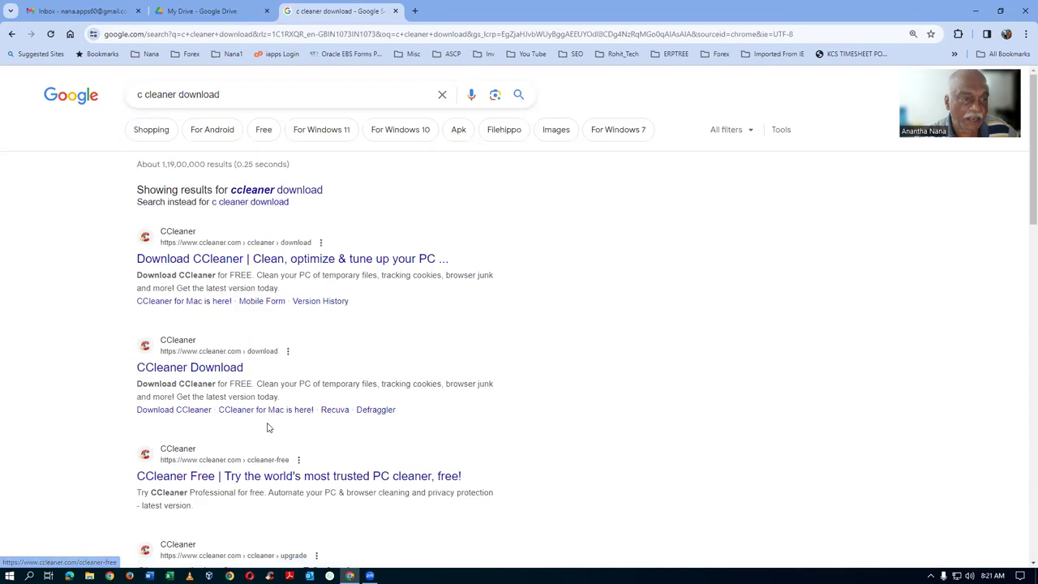
pyautogui.click(238, 259)
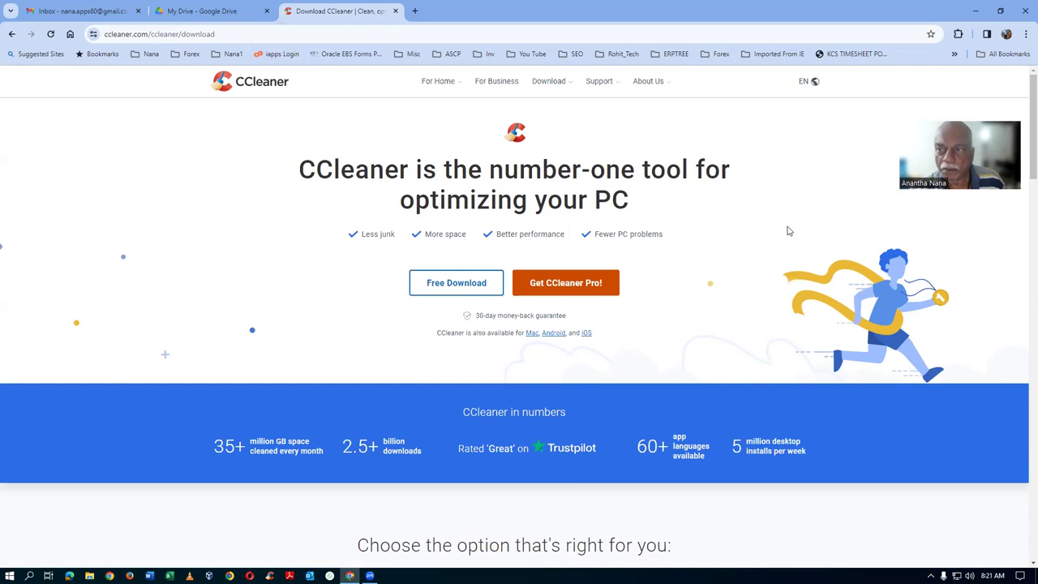
# Step: Review the comparison of CCleaner editions and download the Free edition
pyautogui.scroll(-2, 514, 315)
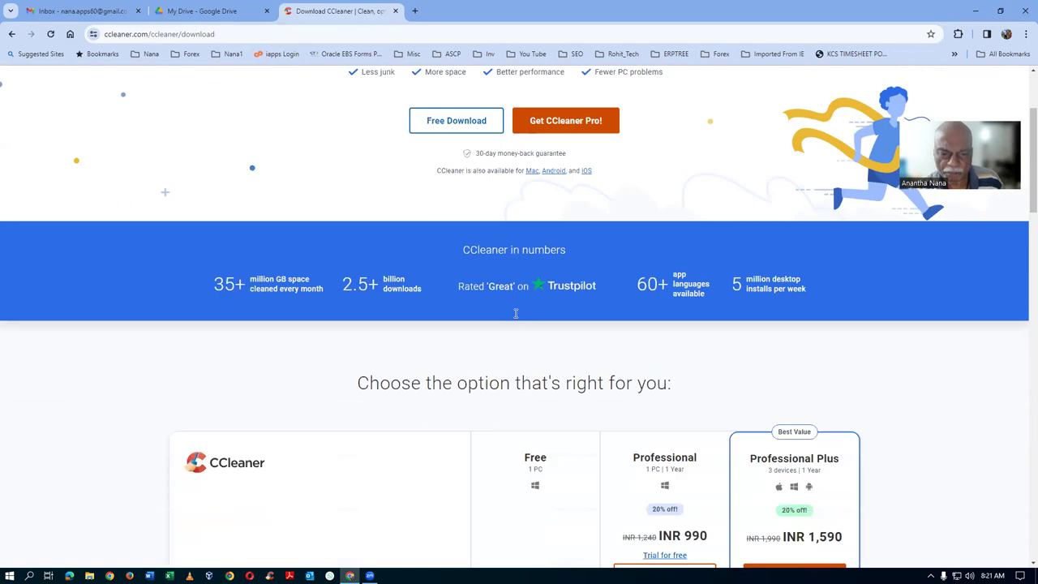
pyautogui.scroll(-2, 514, 316)
pyautogui.scroll(3, 529, 226)
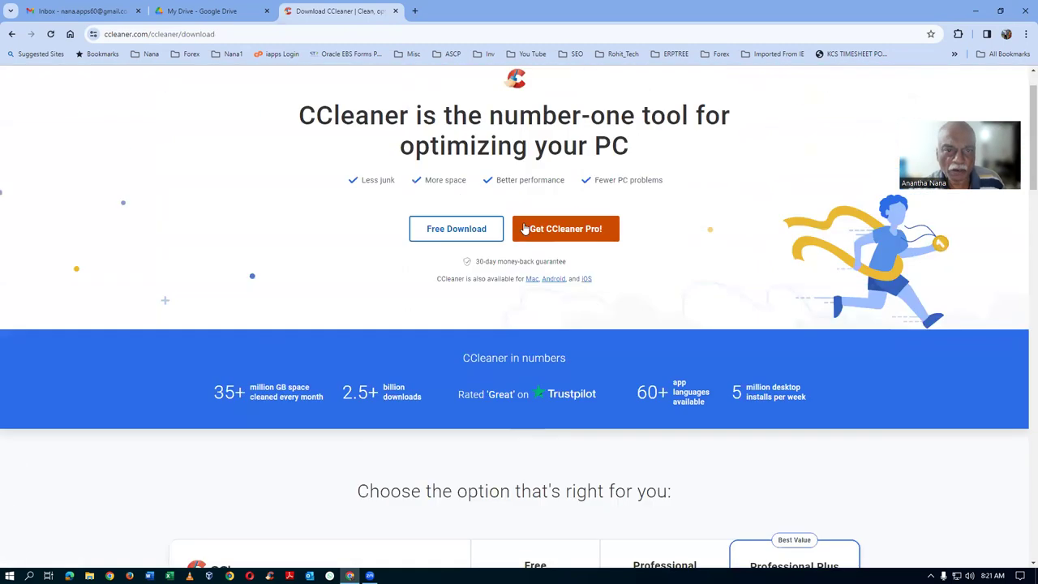
pyautogui.scroll(-3, 450, 333)
pyautogui.scroll(-3, 451, 339)
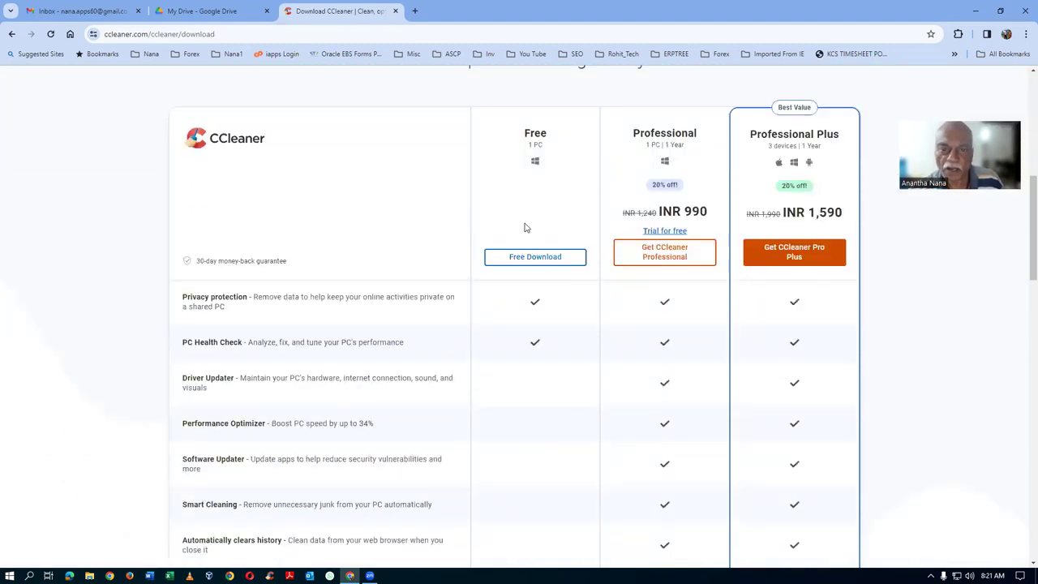
pyautogui.scroll(-4, 529, 213)
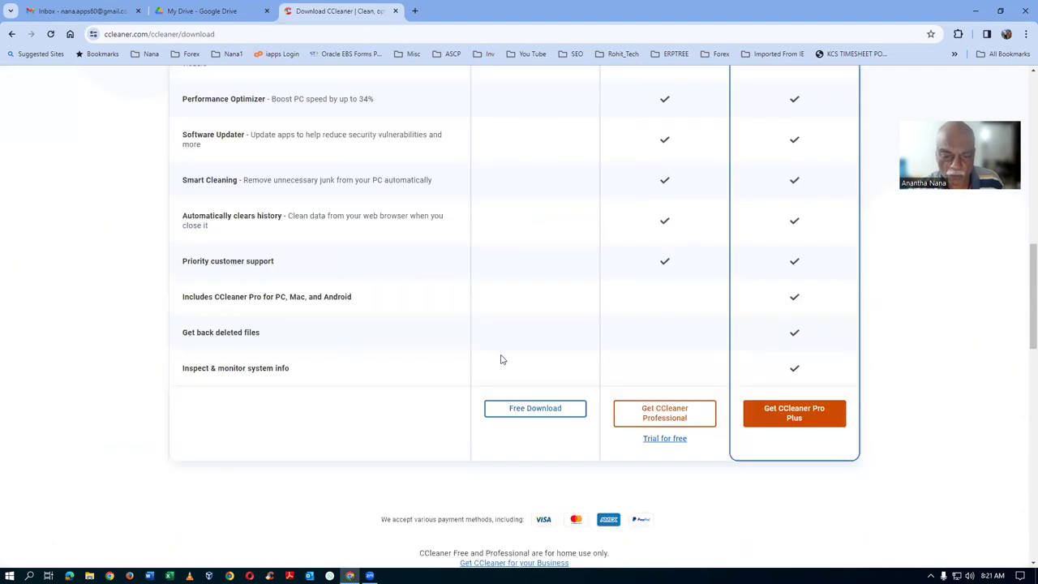
pyautogui.click(533, 409)
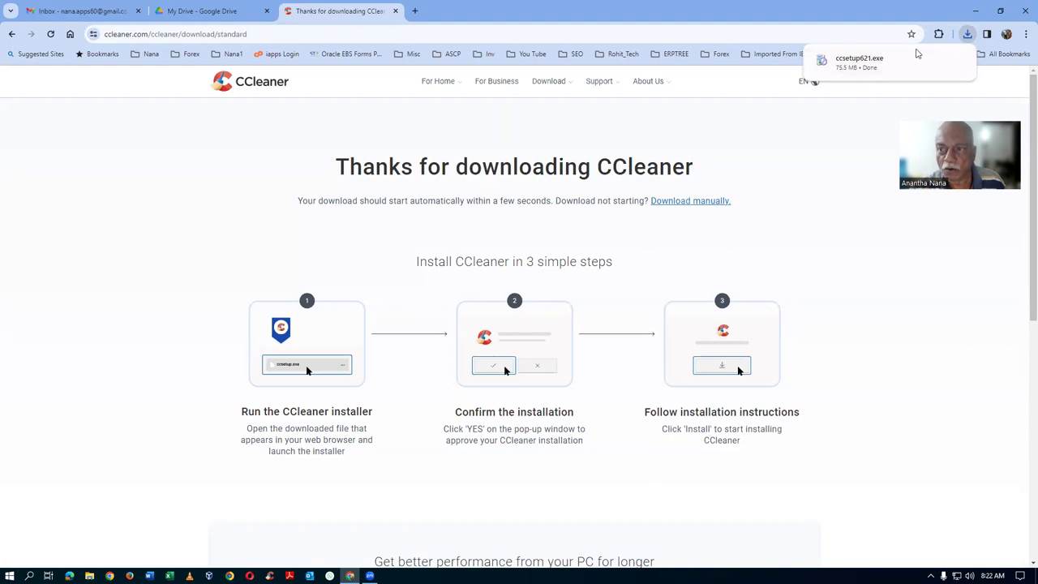
# Step: Run the downloaded ccsetup621.exe, install CCleaner v6.21 with the default settings and launch it with the release notes
pyautogui.click(897, 68)
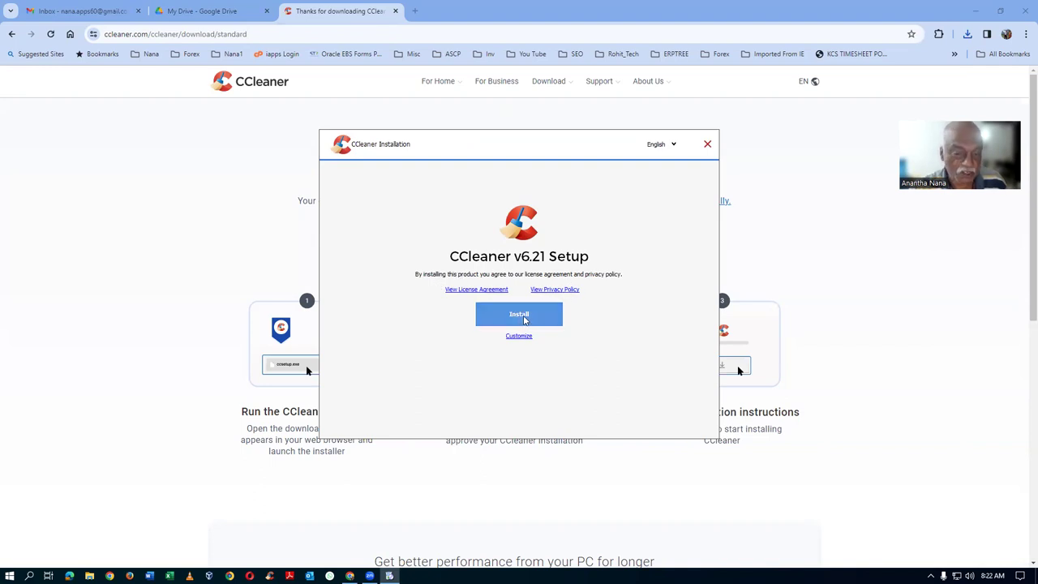
pyautogui.click(524, 318)
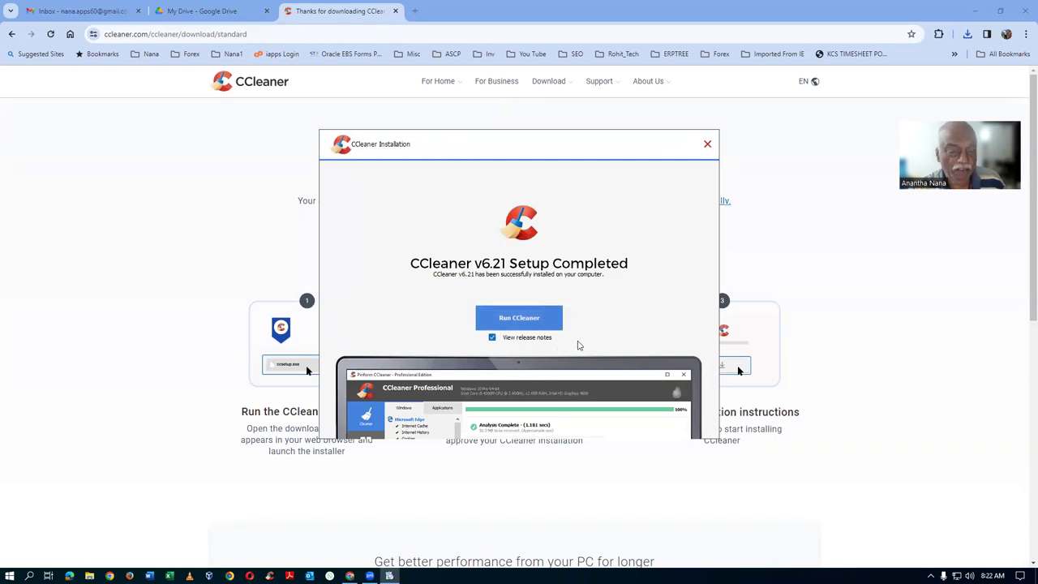
pyautogui.click(525, 319)
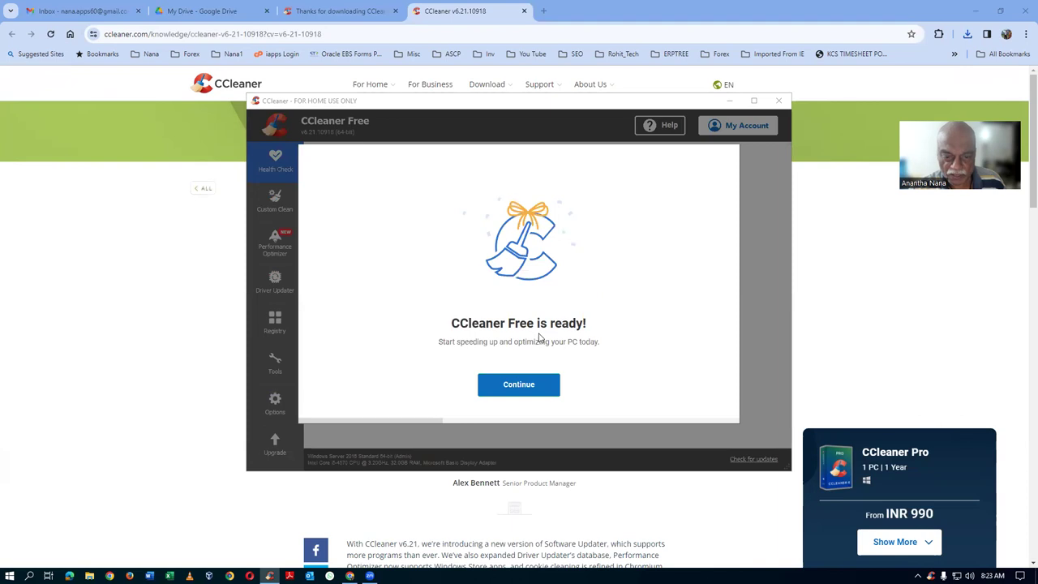
# Step: Complete the CCleaner first-run screens, declining the AVG Free Antivirus offer, and start the program
pyautogui.click(516, 379)
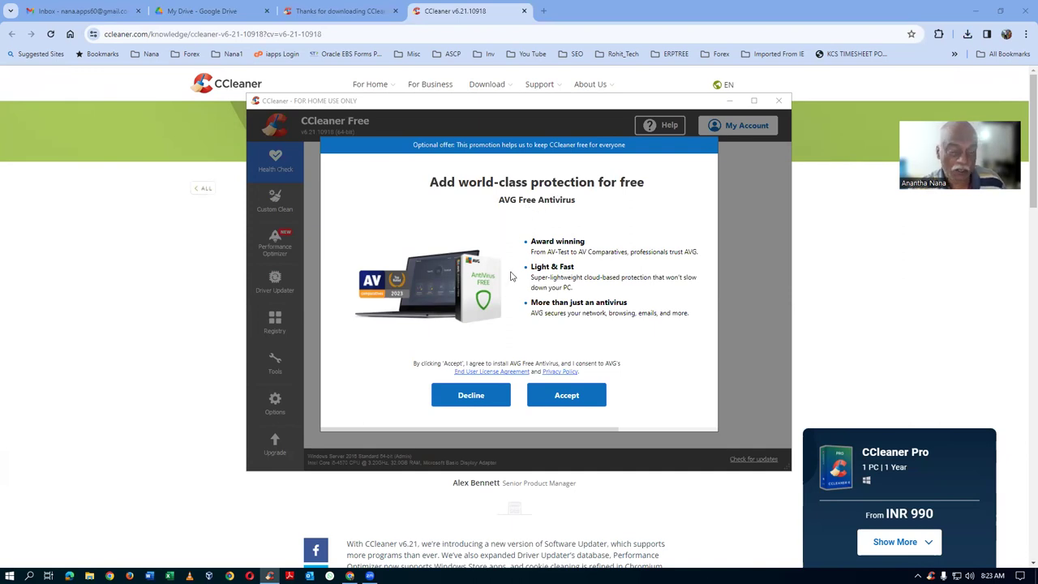
pyautogui.click(473, 395)
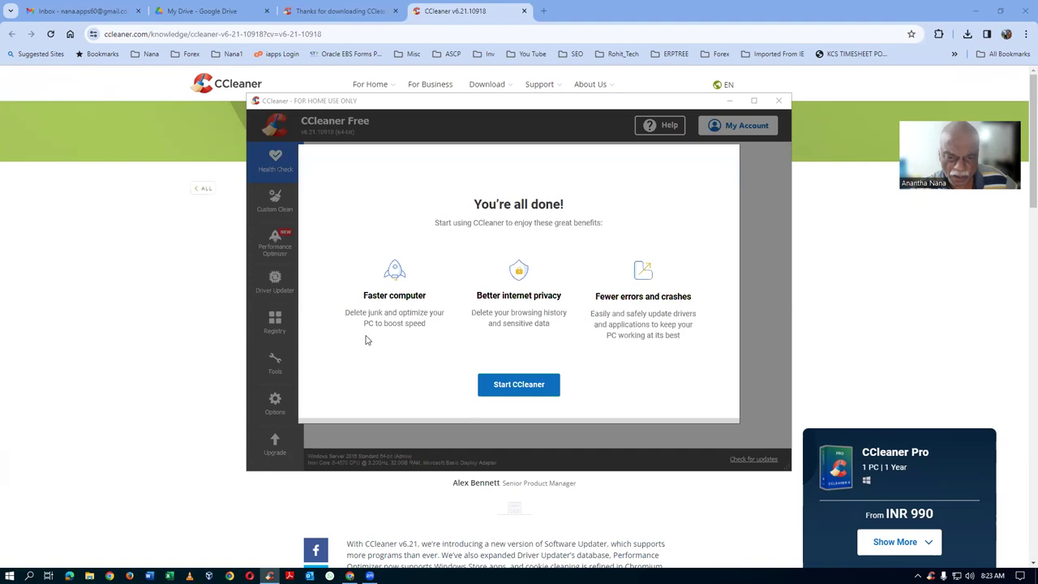
pyautogui.click(497, 387)
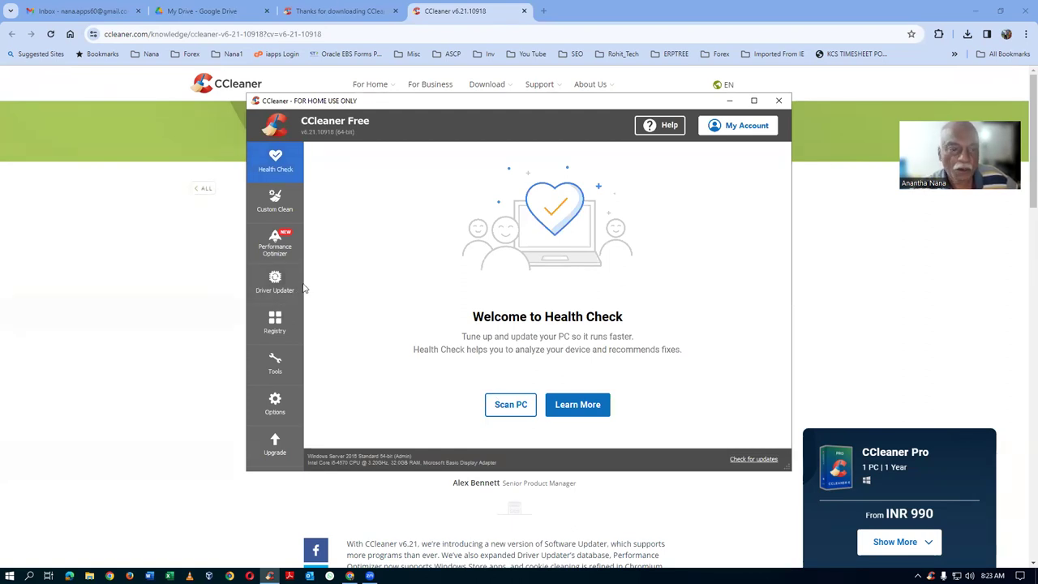
# Step: Analyze the PC with Custom Clean using the default selections, without letting CCleaner close Google Chrome
pyautogui.click(284, 209)
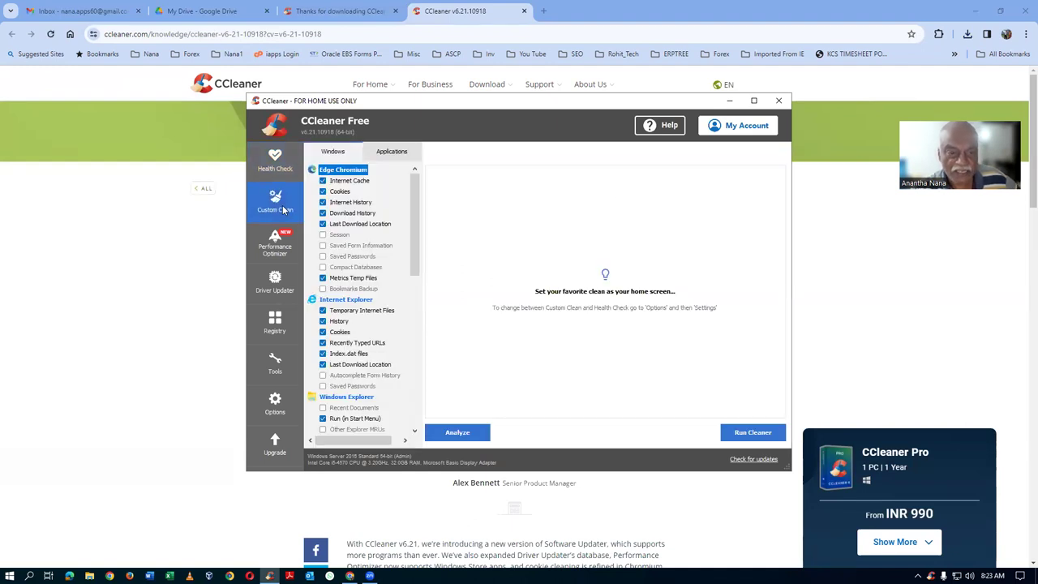
pyautogui.click(457, 434)
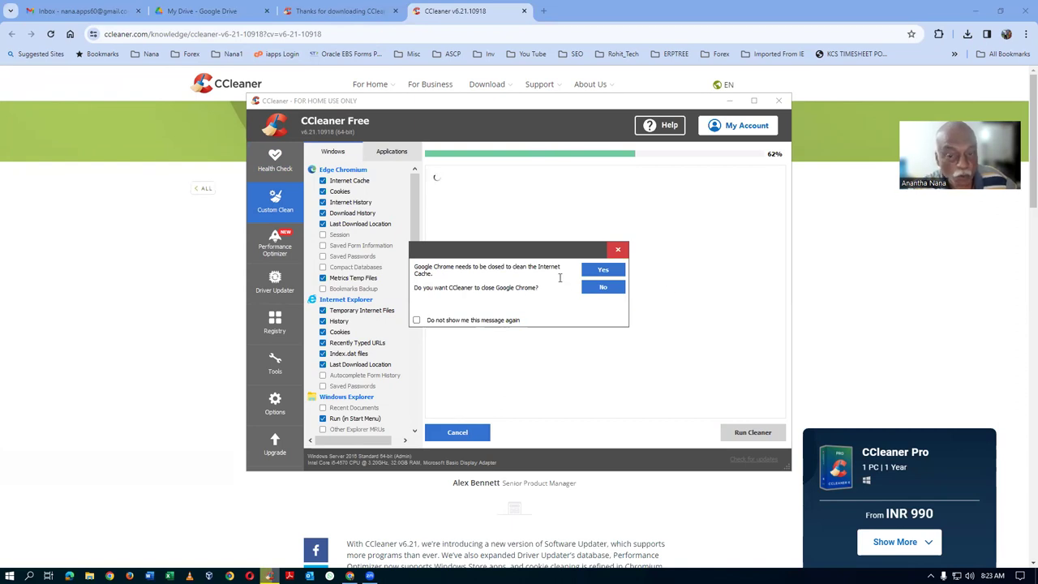
pyautogui.click(601, 287)
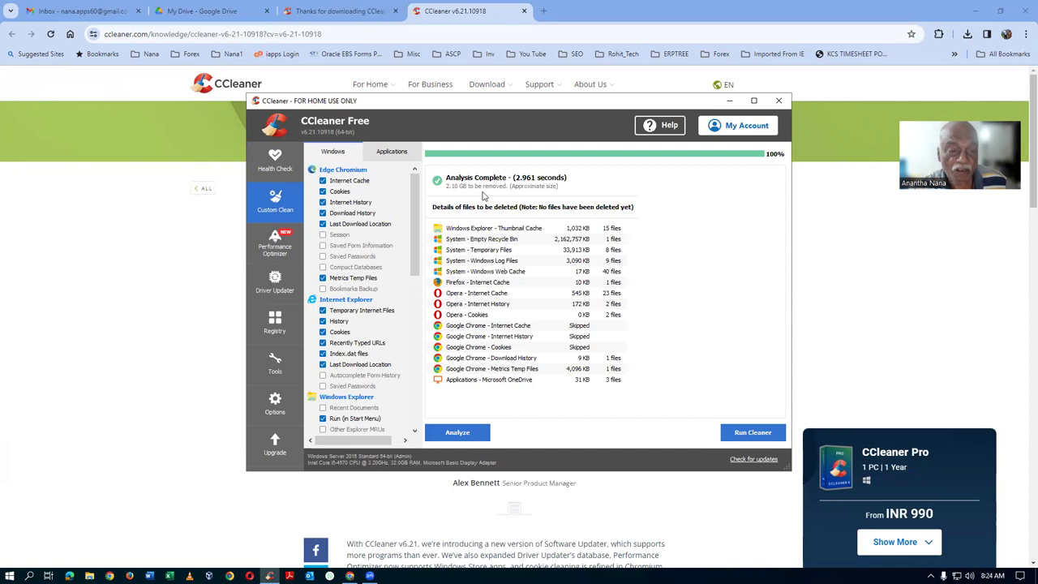
# Step: Run the cleaner on the analyzed files and approve their deletion, keeping Google Chrome open
pyautogui.click(743, 434)
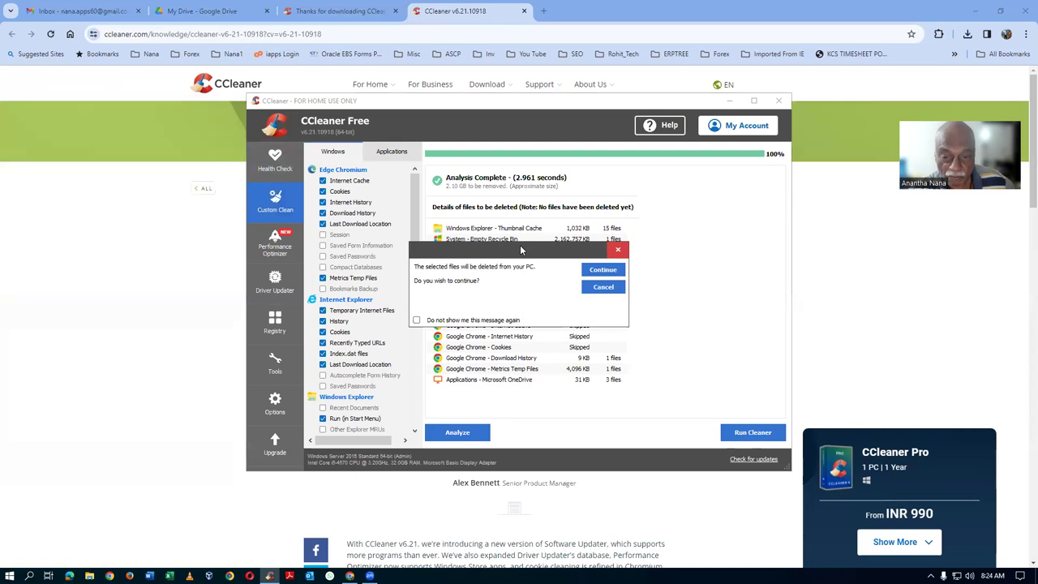
pyautogui.click(602, 271)
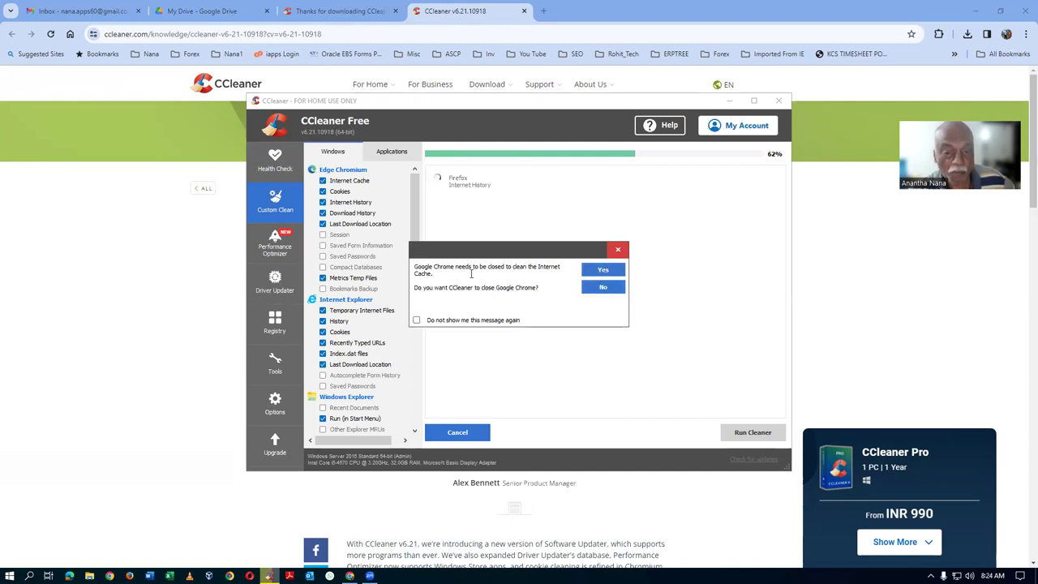
pyautogui.click(603, 289)
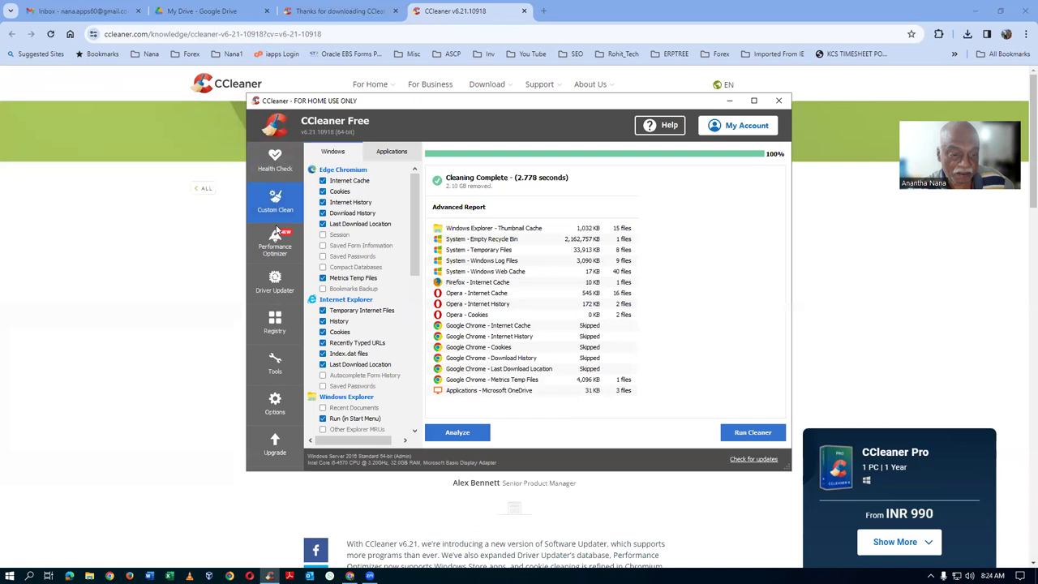
# Step: Scan the registry for issues with all categories included, and close CCleaner
pyautogui.click(264, 333)
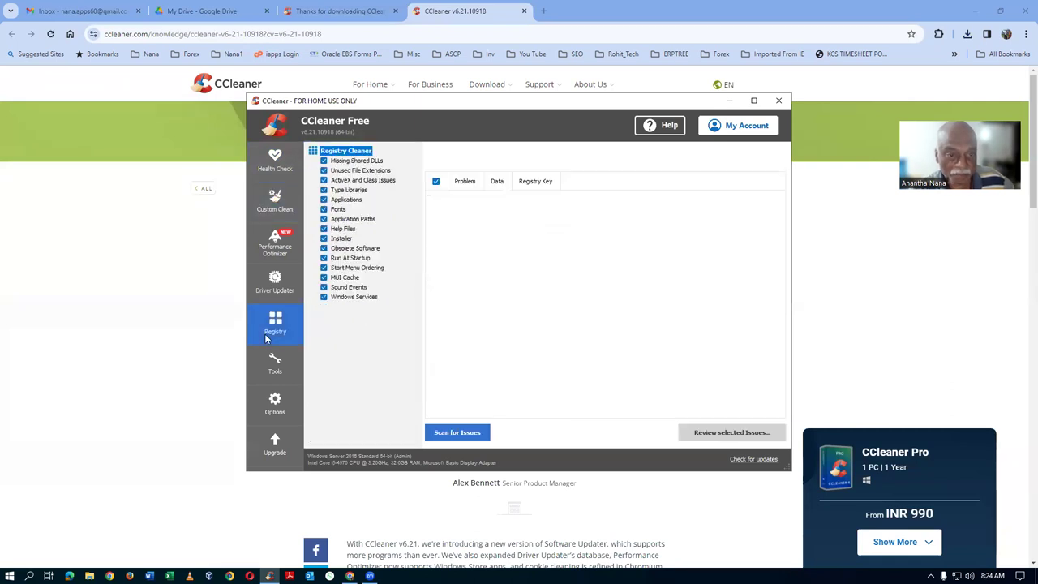
pyautogui.click(442, 433)
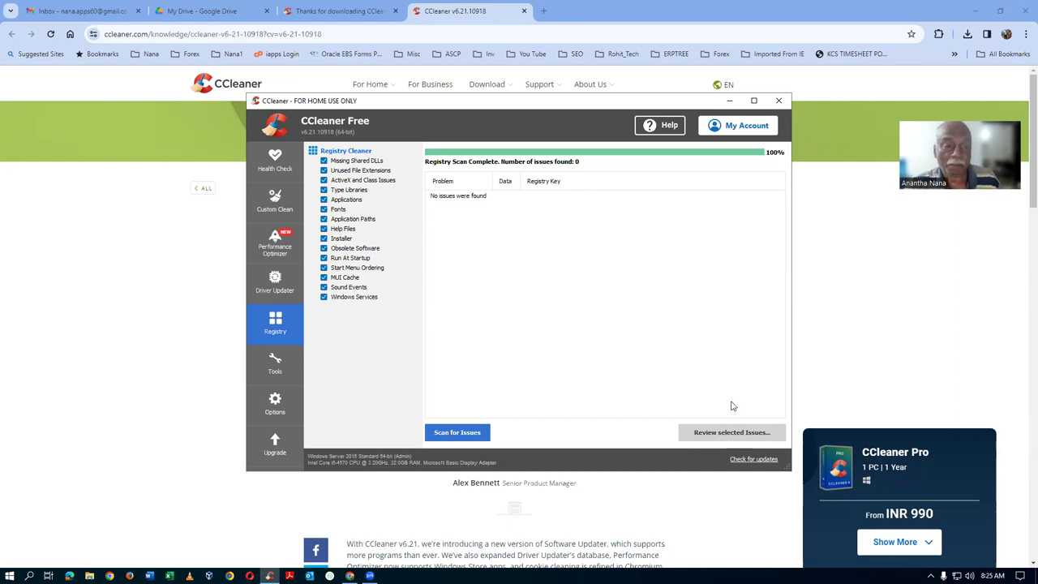
pyautogui.click(779, 101)
# Step: Show the desktop, launch CCleaner from its desktop shortcut and close it again
pyautogui.press('super+d')
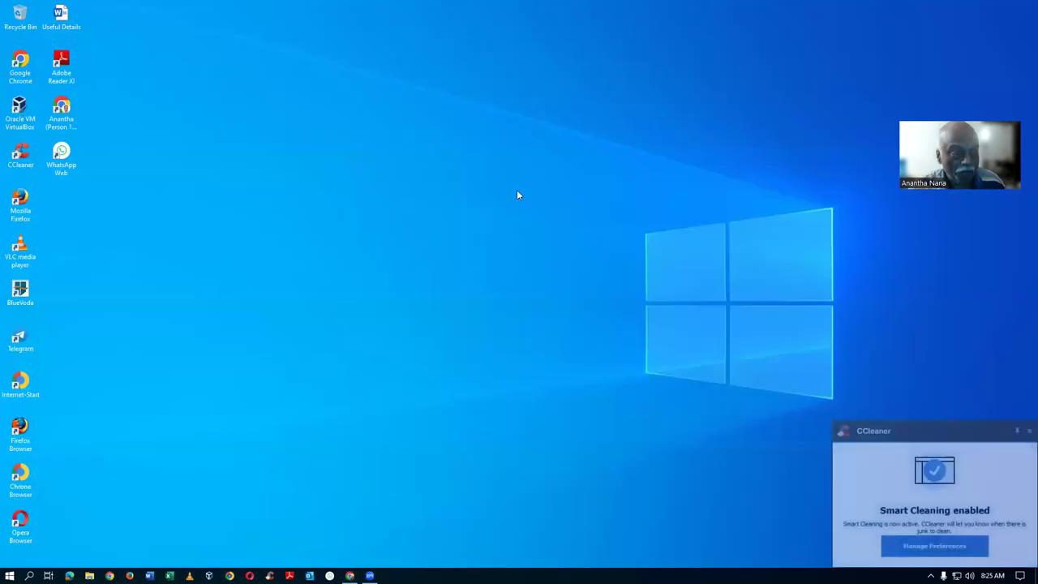
pyautogui.doubleClick(30, 162)
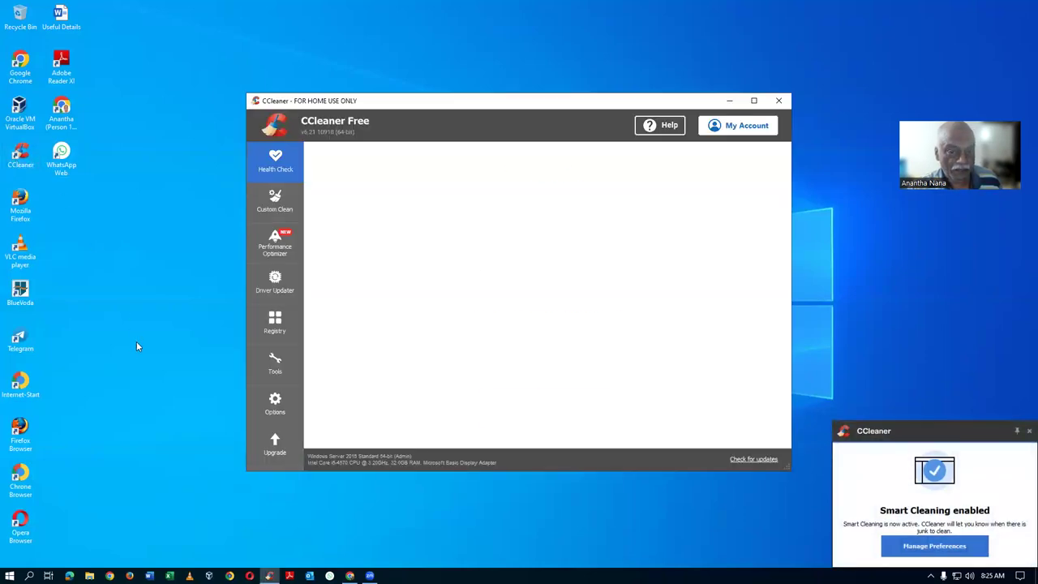
pyautogui.click(777, 101)
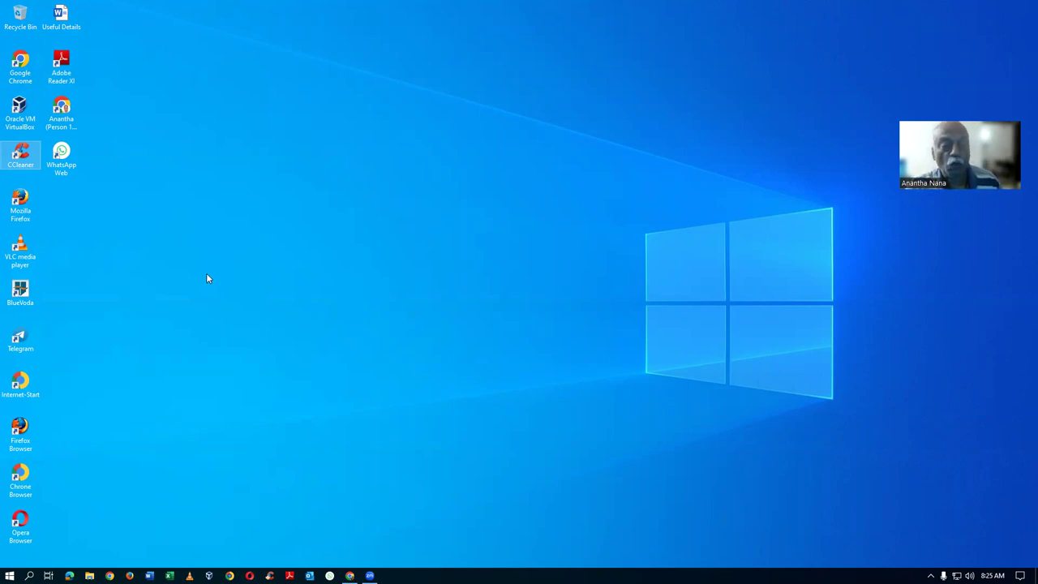
# Step: Switch back to Chrome, open the Supply Chain Management Records and Documentation folder in Google Drive and select Fusion_PDH_Training
pyautogui.hotkey('alt', 'Tab')
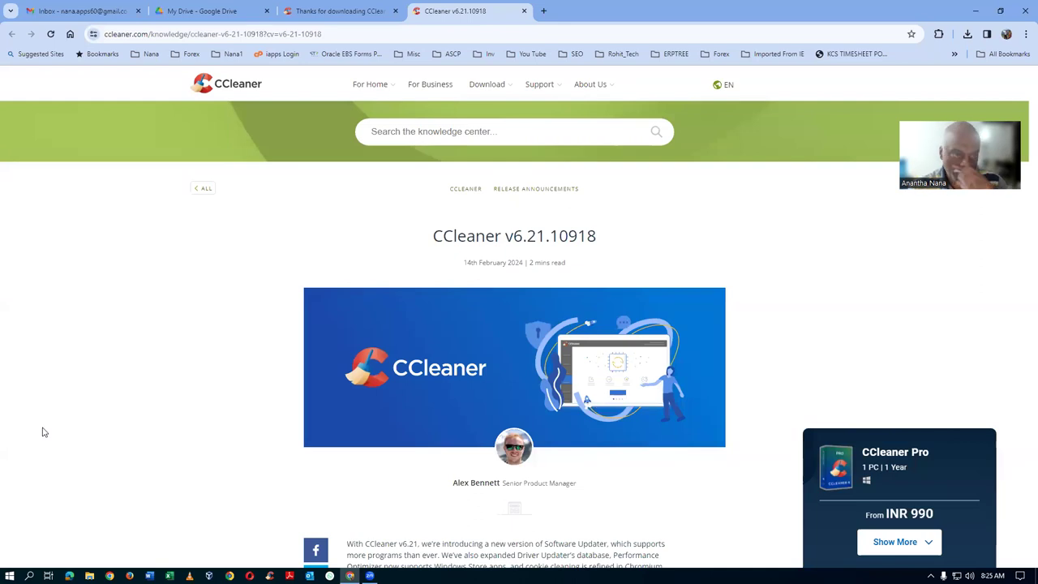
pyautogui.click(203, 13)
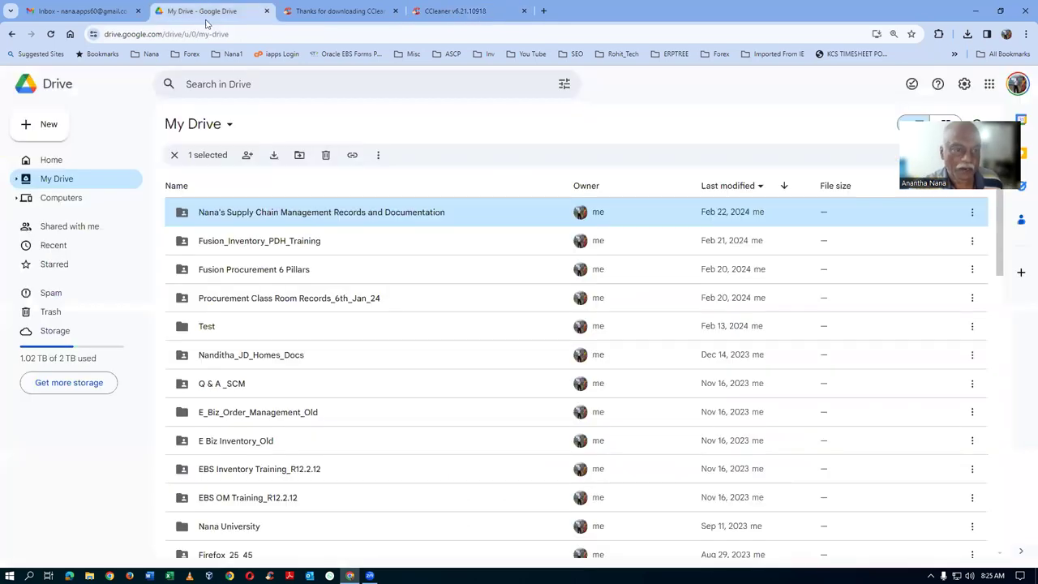
pyautogui.doubleClick(467, 219)
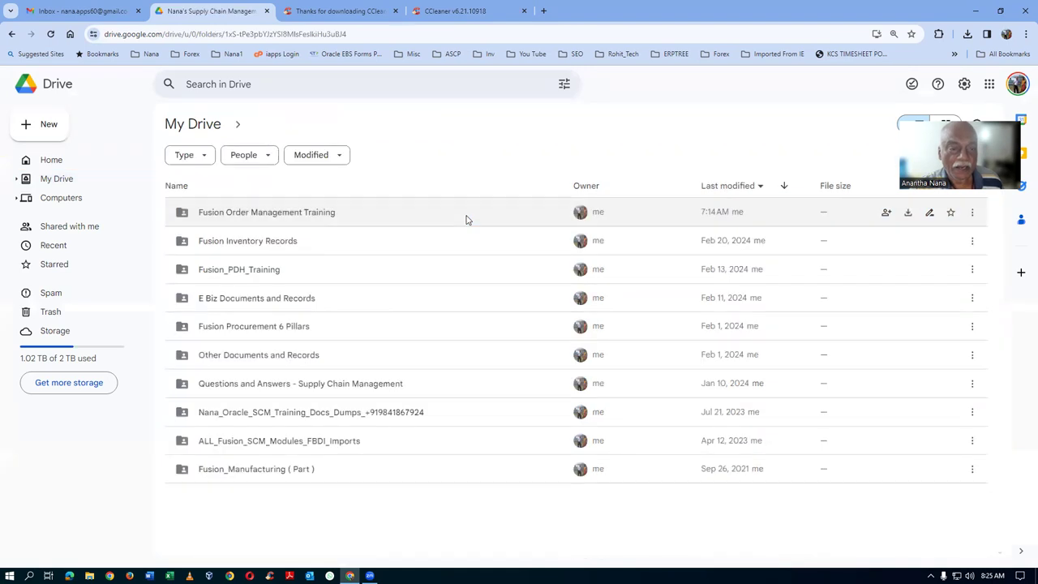
pyautogui.click(297, 279)
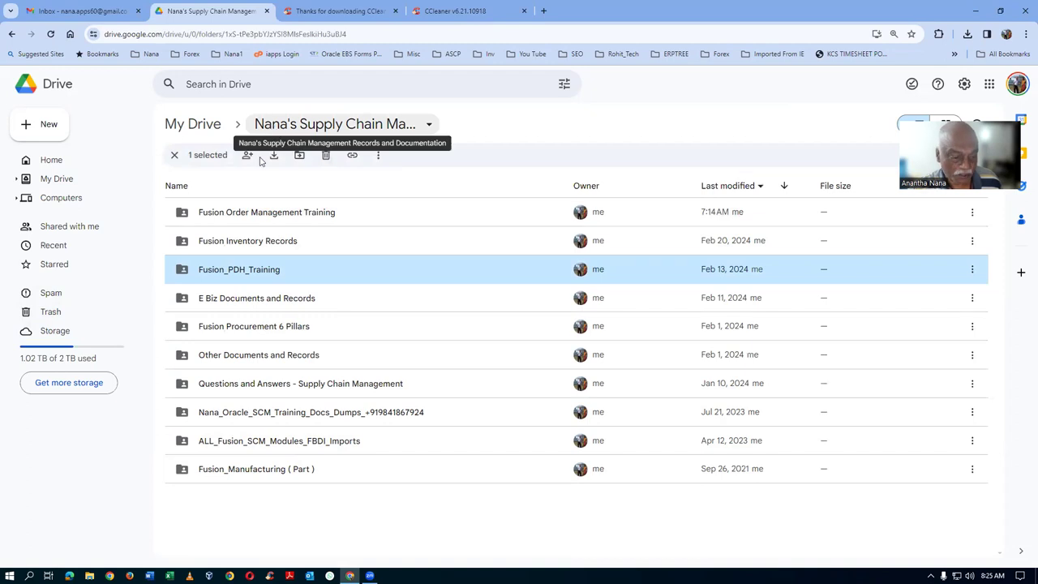
# Step: Switch to File Explorer and create a folder on Local Disk (C:), named with the trainer's name followed by "Trainijg"
pyautogui.click(89, 575)
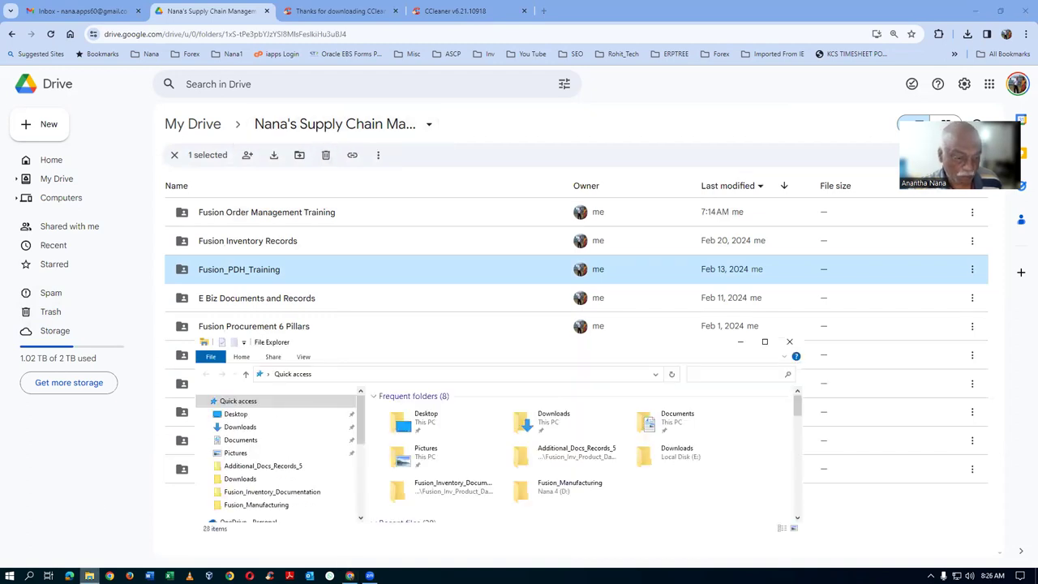
pyautogui.scroll(-5, 291, 478)
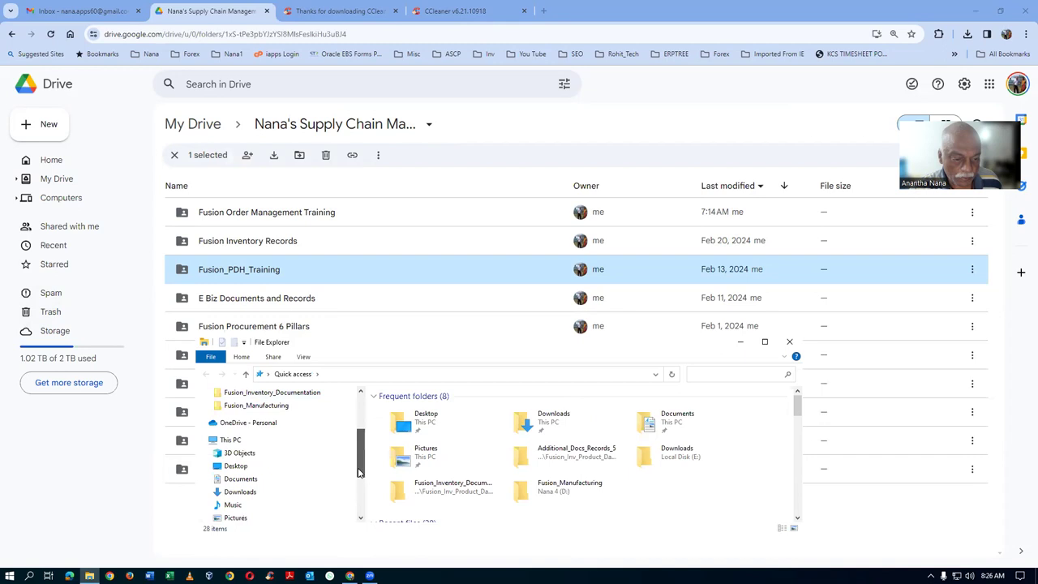
pyautogui.click(252, 485)
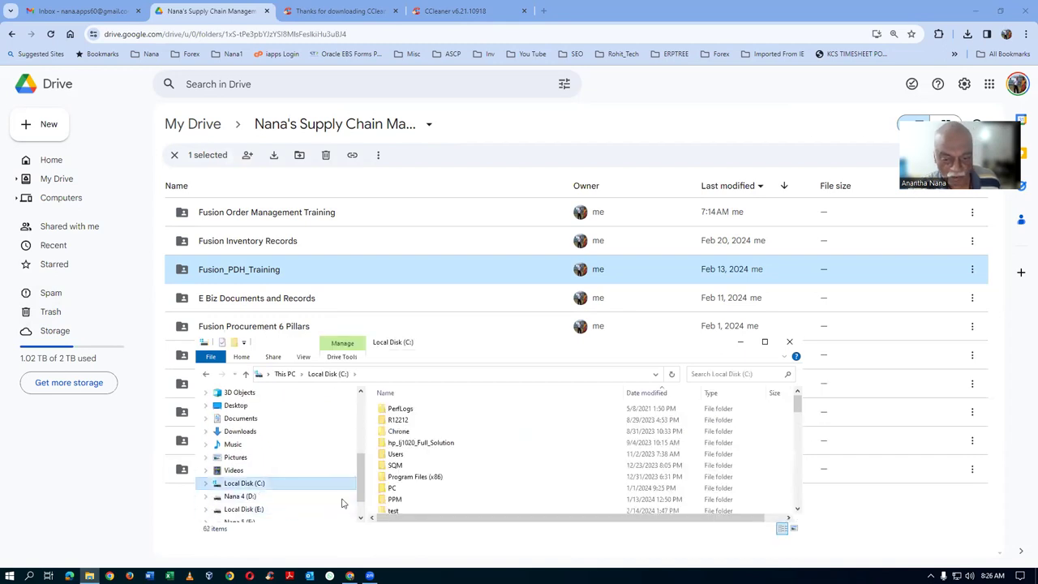
pyautogui.rightClick(451, 459)
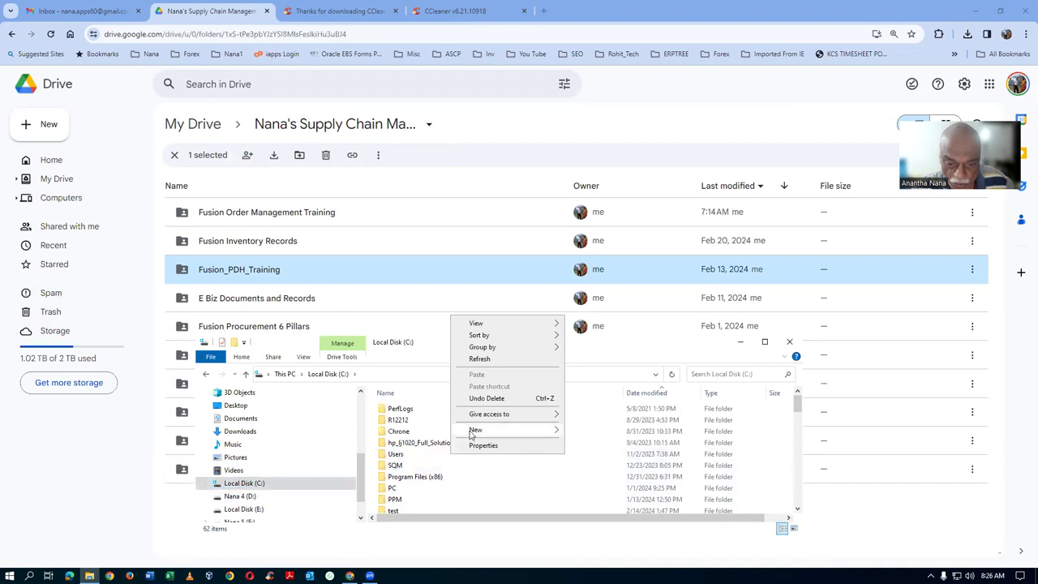
pyautogui.click(470, 434)
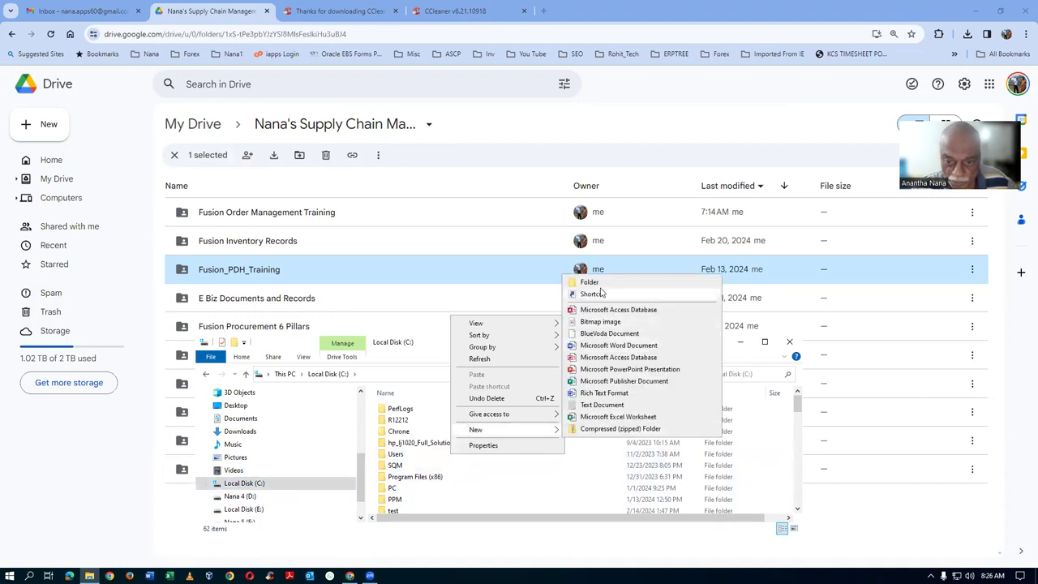
pyautogui.click(598, 284)
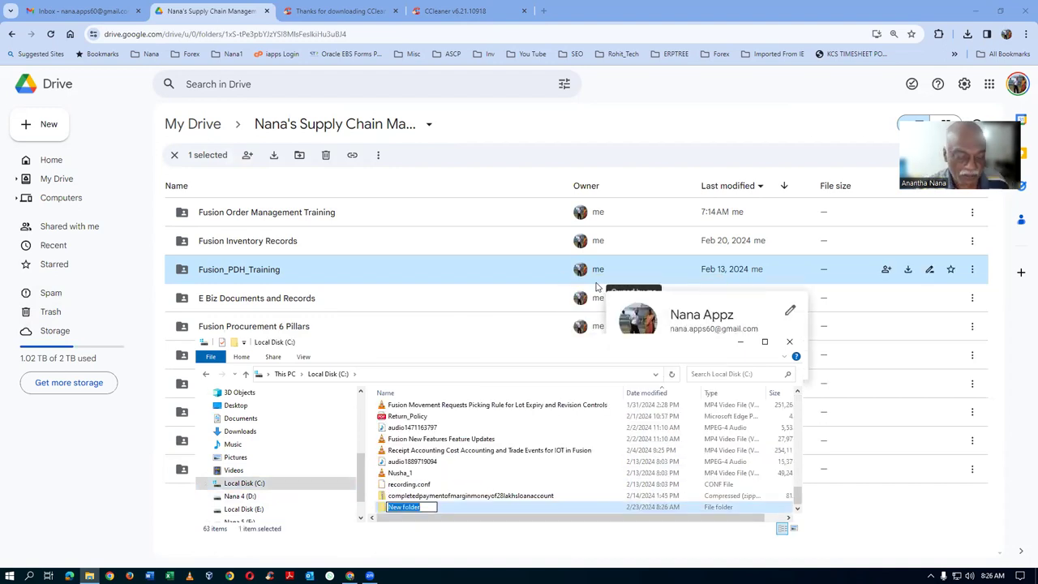
pyautogui.write('Nana')
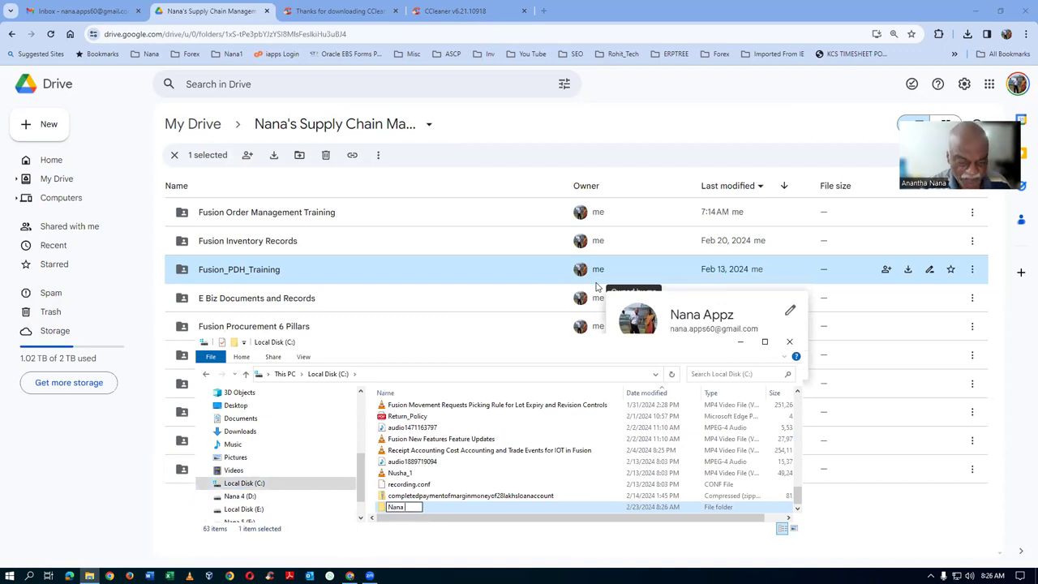
pyautogui.write(' Trainig')
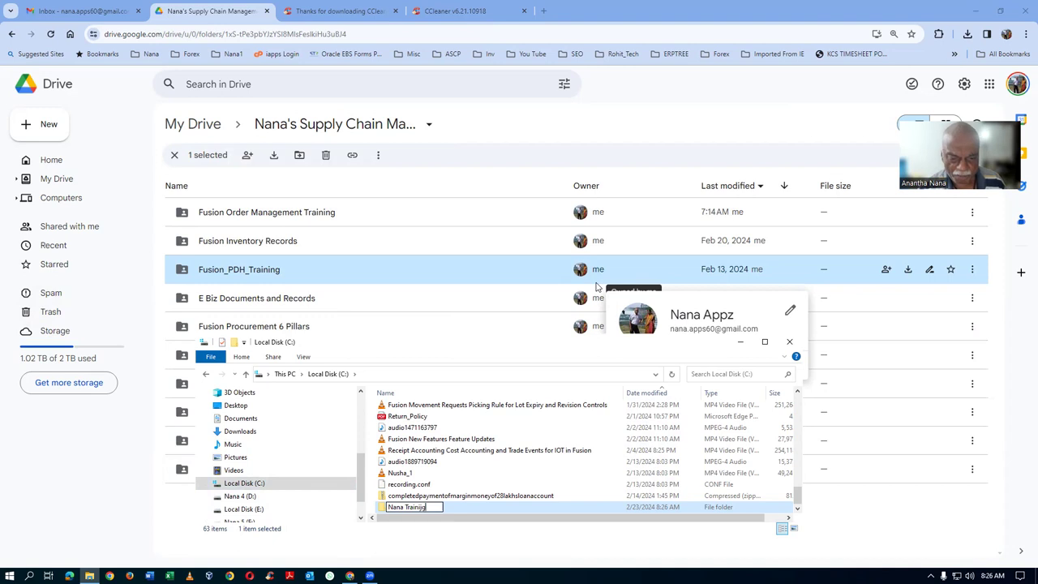
pyautogui.press('Return')
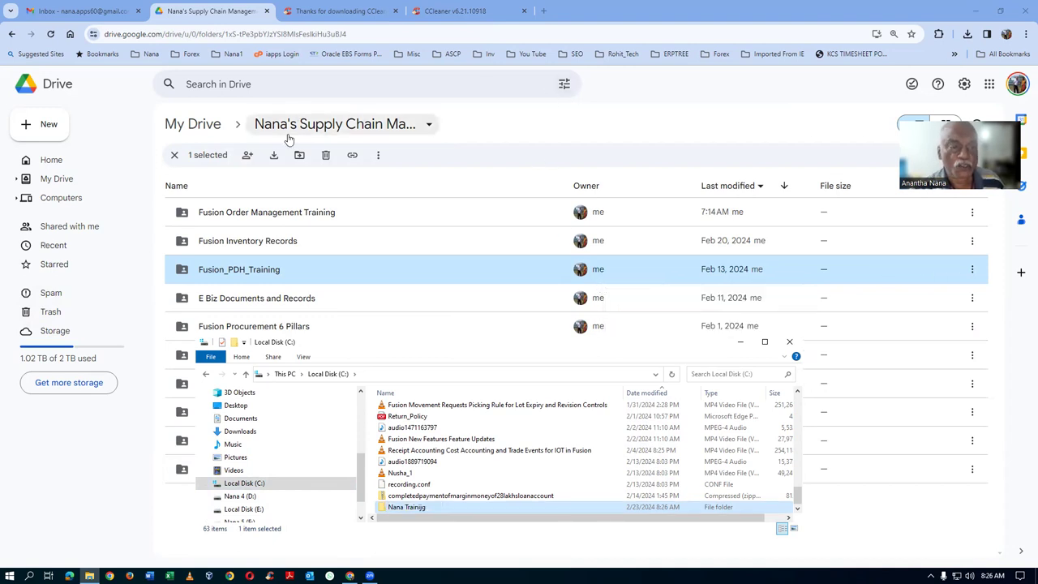
# Step: Return to Google Drive, go up to My Drive, reopen the Supply Chain Management Records and Documentation folder and select Fusion_PDH_Training
pyautogui.click(209, 126)
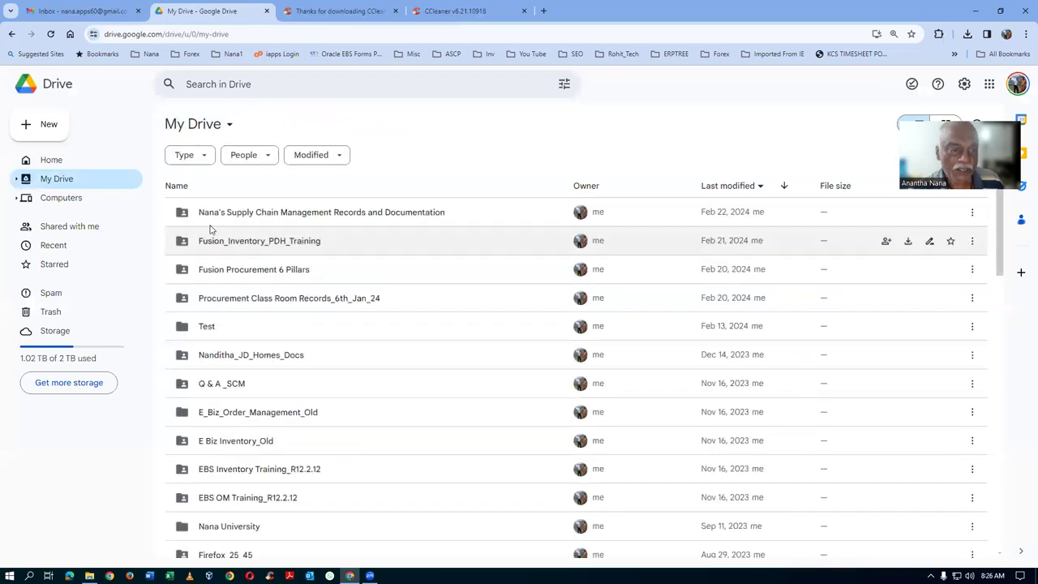
pyautogui.doubleClick(464, 215)
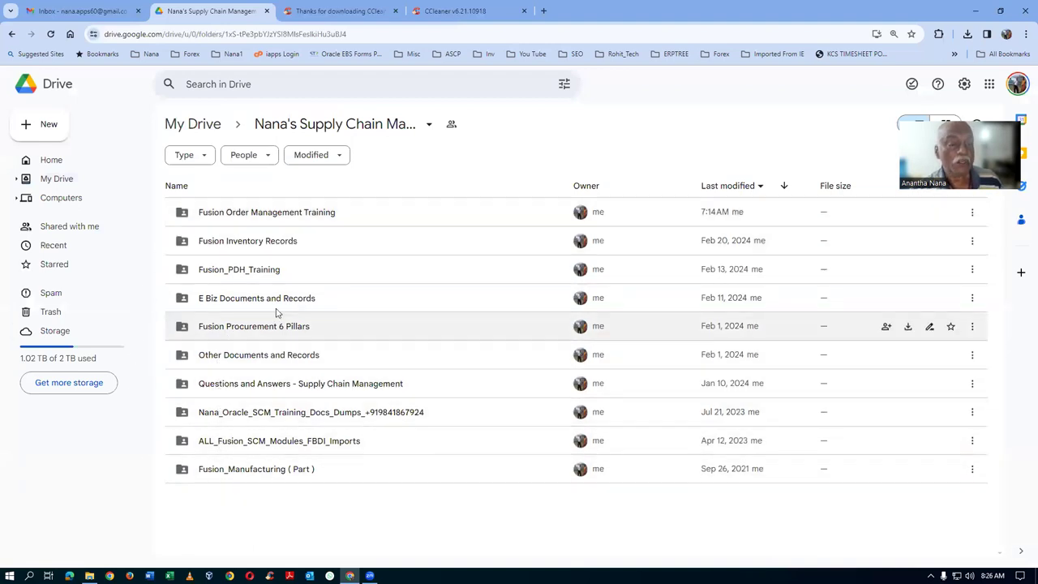
pyautogui.click(319, 280)
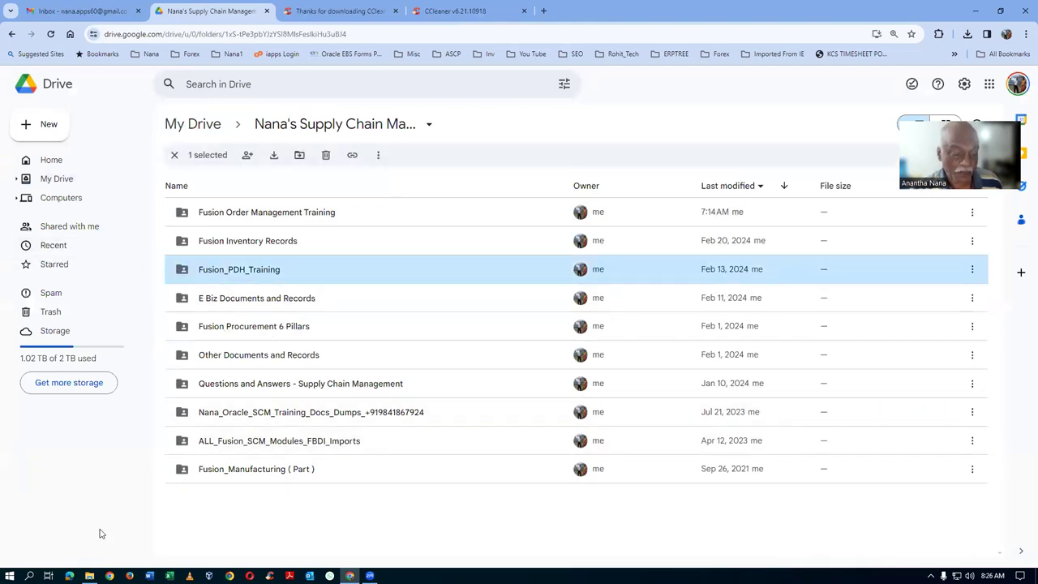
# Step: Switch to File Explorer and create a subfolder named Fusion-PDH_Training inside the new training folder on Local Disk (C:)
pyautogui.click(89, 575)
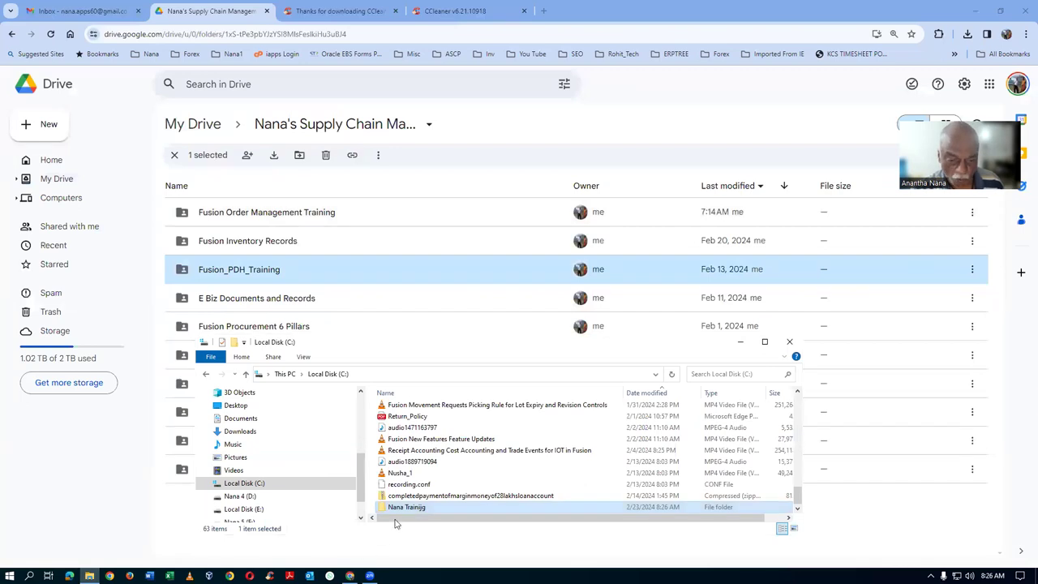
pyautogui.doubleClick(404, 508)
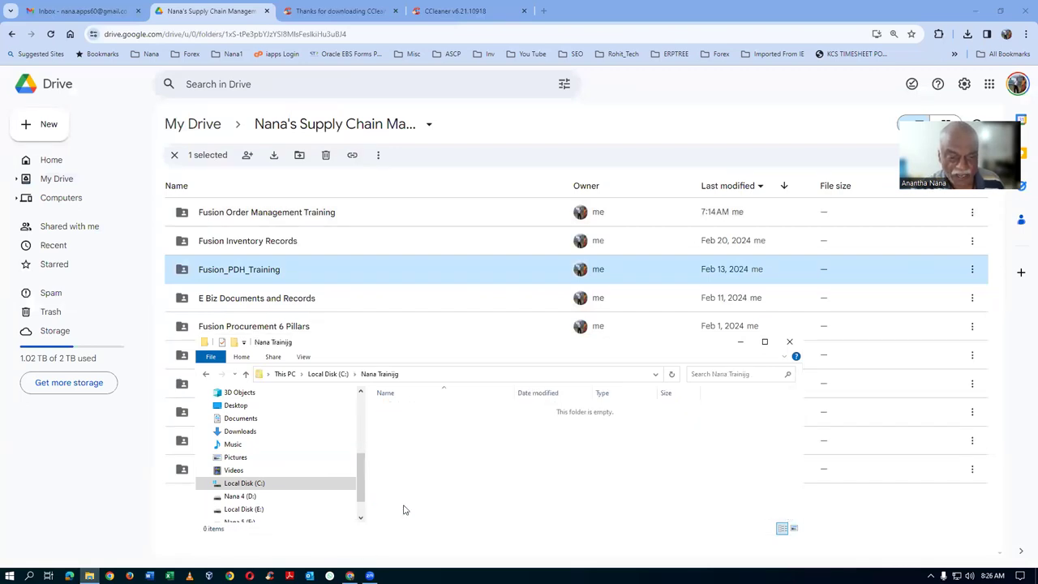
pyautogui.rightClick(418, 417)
pyautogui.moveTo(454, 390)
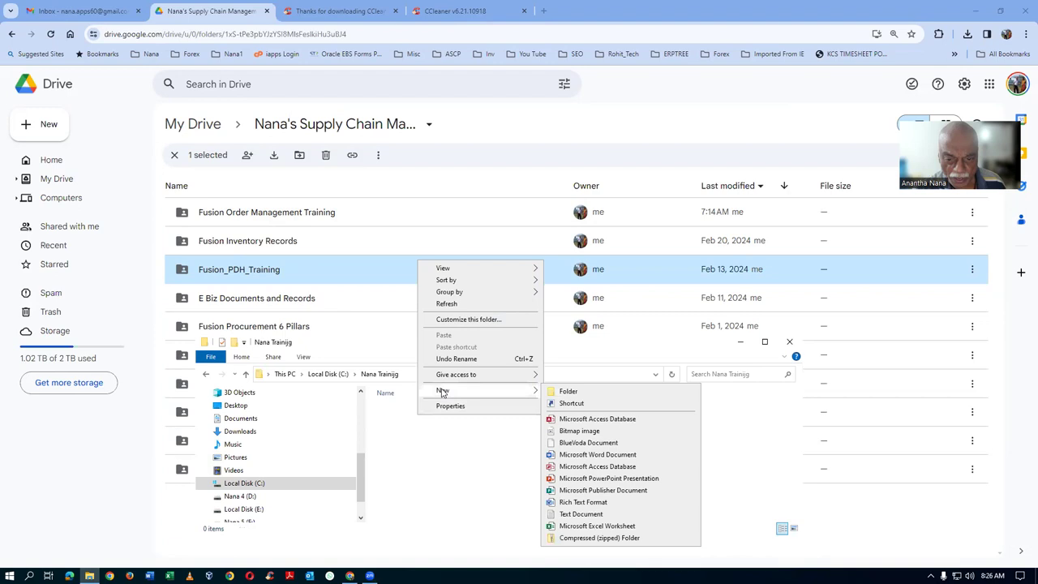
pyautogui.click(577, 395)
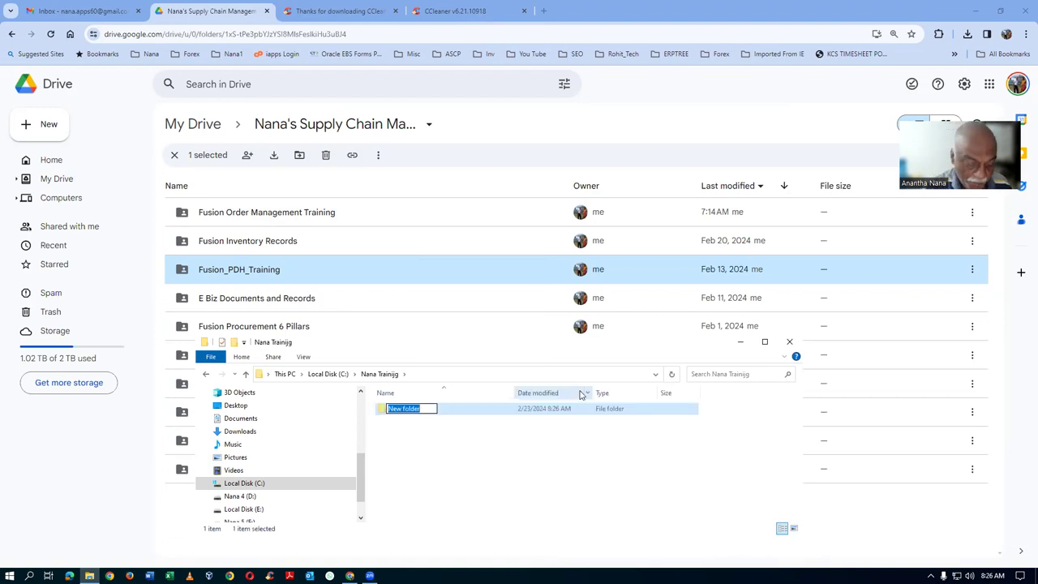
pyautogui.write('Fusion')
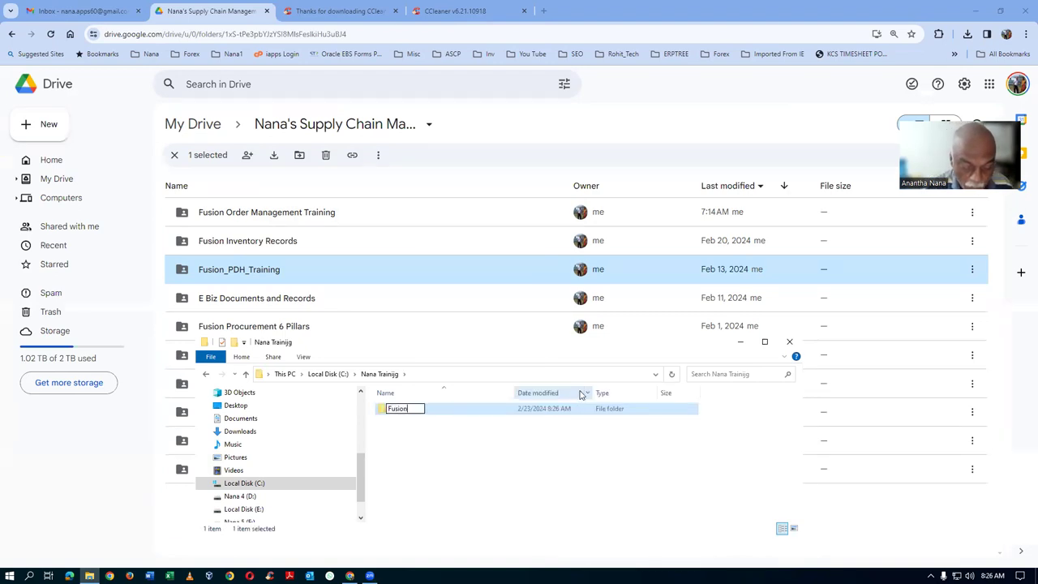
pyautogui.write('-PDH')
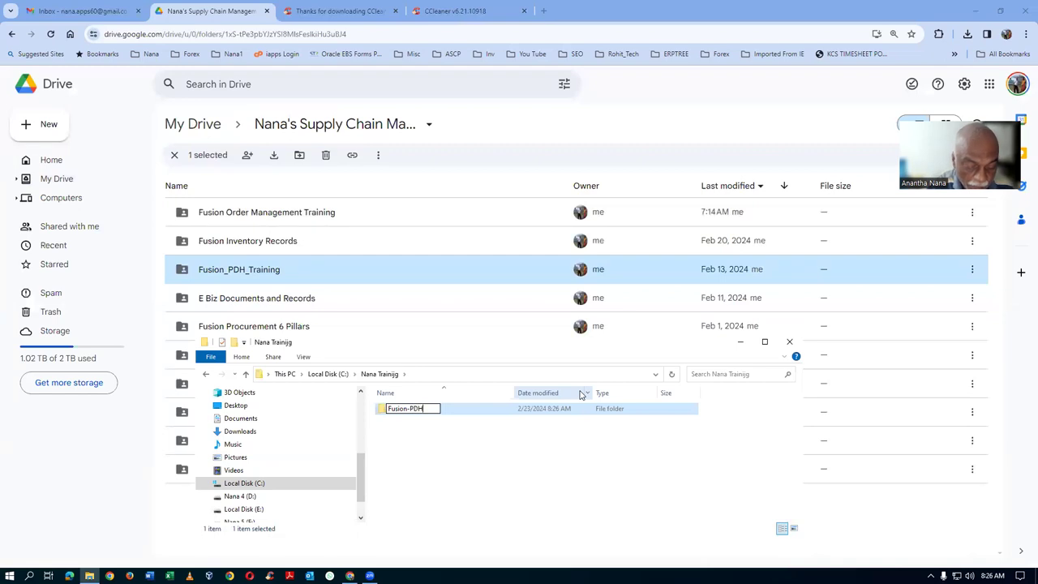
pyautogui.write('_Training')
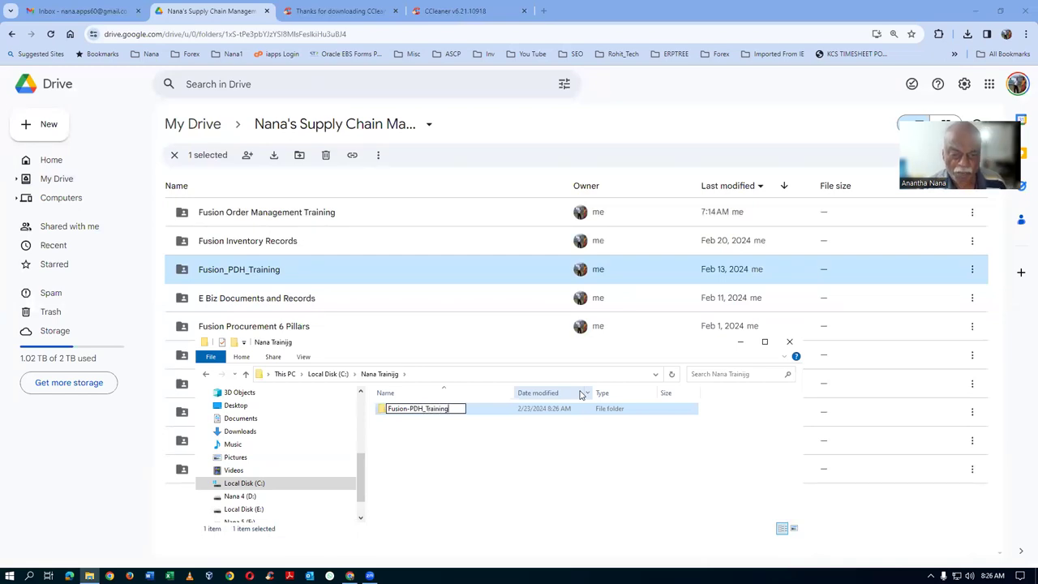
pyautogui.press('Return')
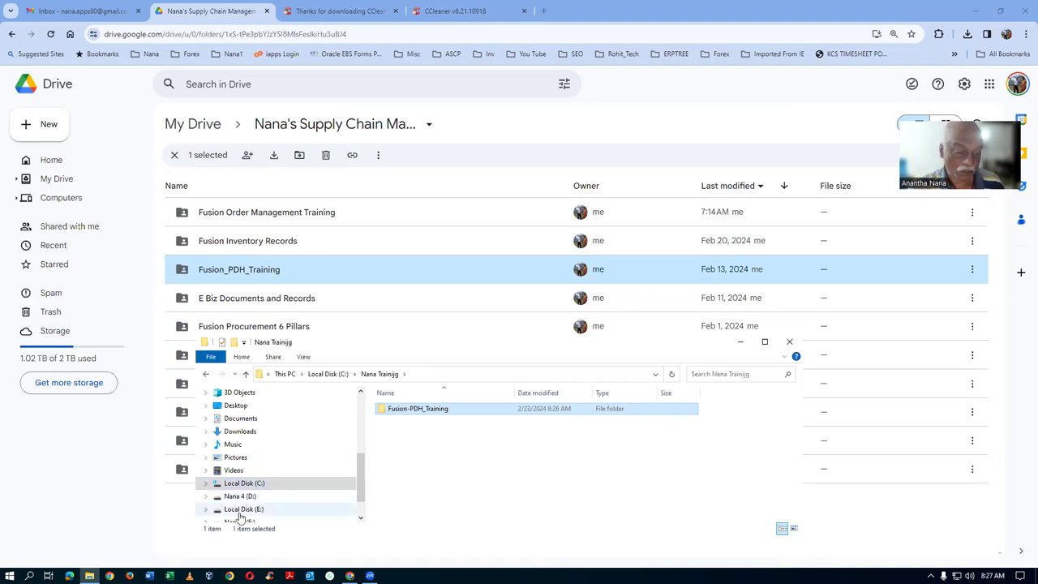
# Step: Return to Google Drive and download the Fusion_PDH_Training folder
pyautogui.click(33, 473)
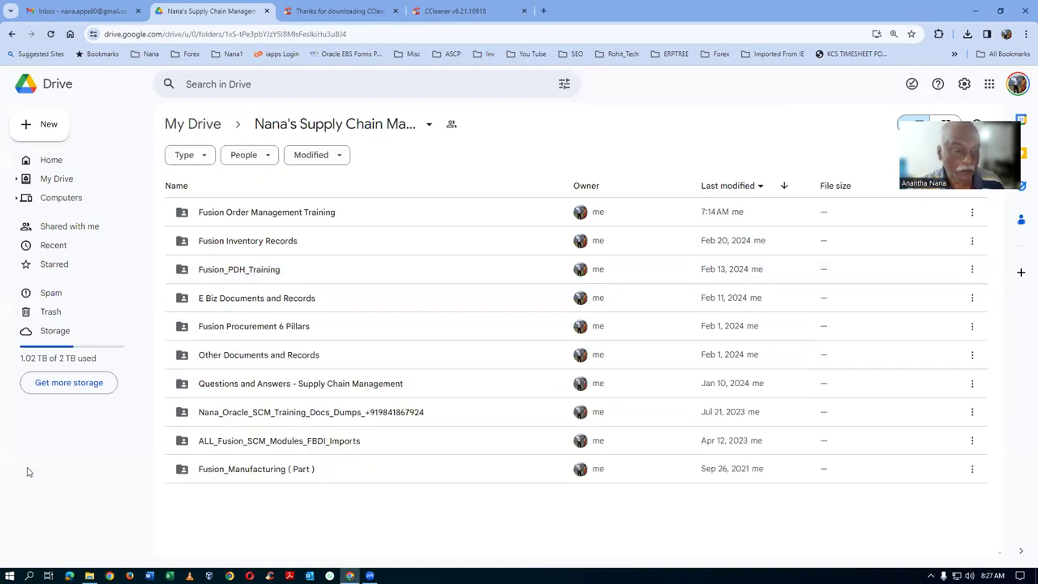
pyautogui.click(332, 277)
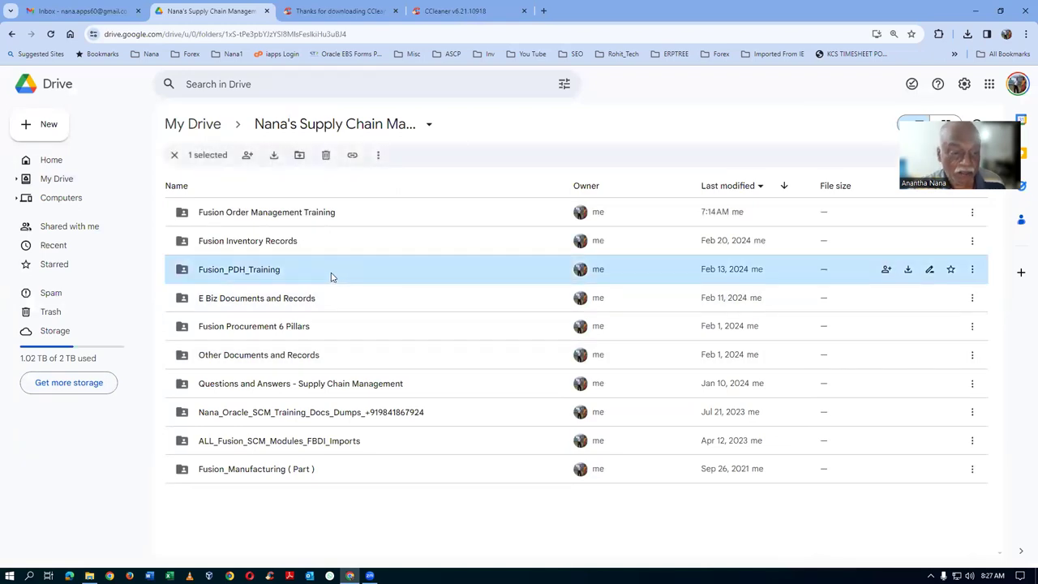
pyautogui.rightClick(330, 277)
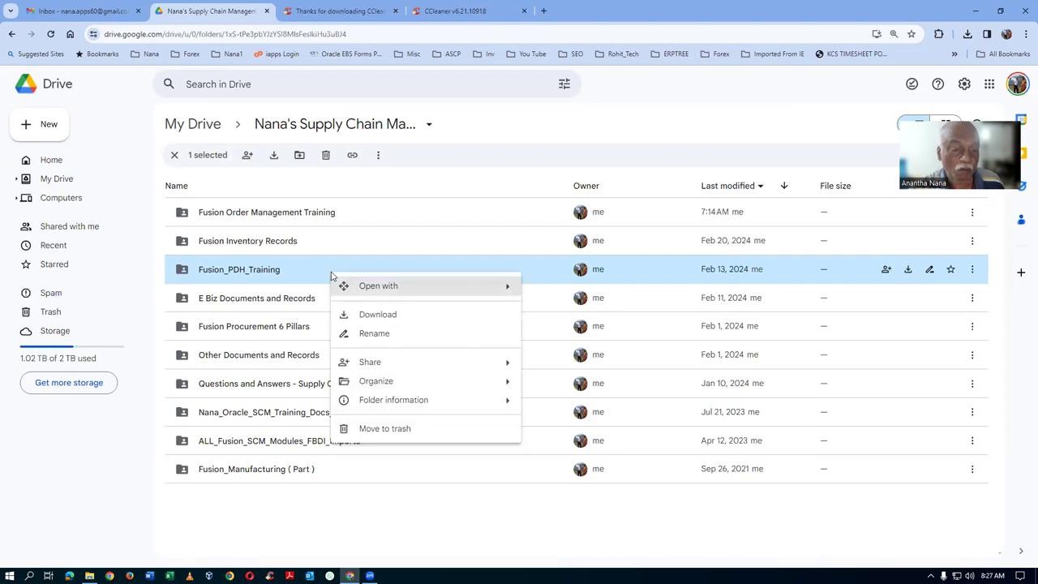
pyautogui.click(388, 317)
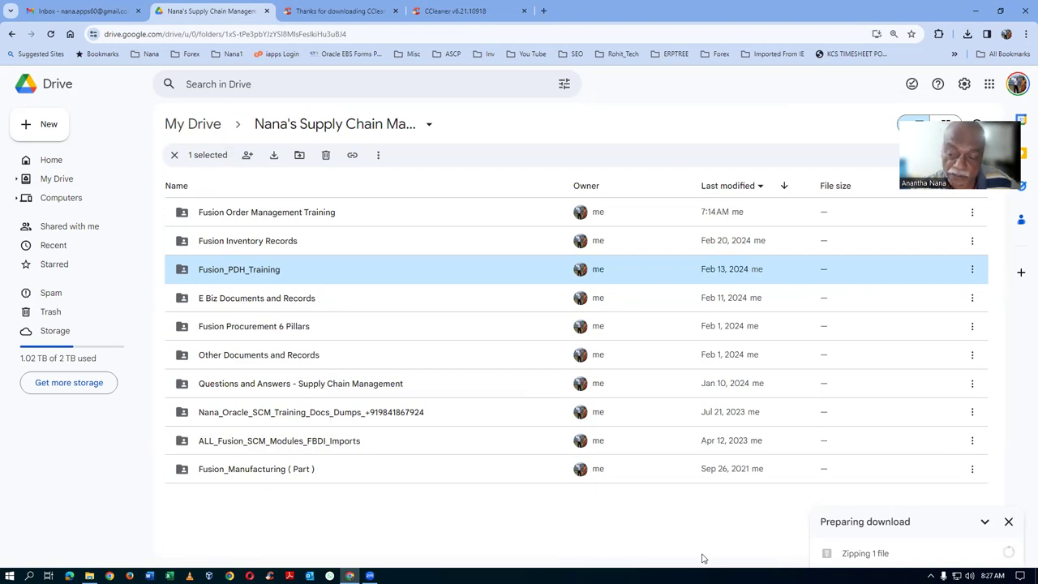
# Step: View Chrome's list of downloads in a new tab and close that tab
pyautogui.click(1024, 34)
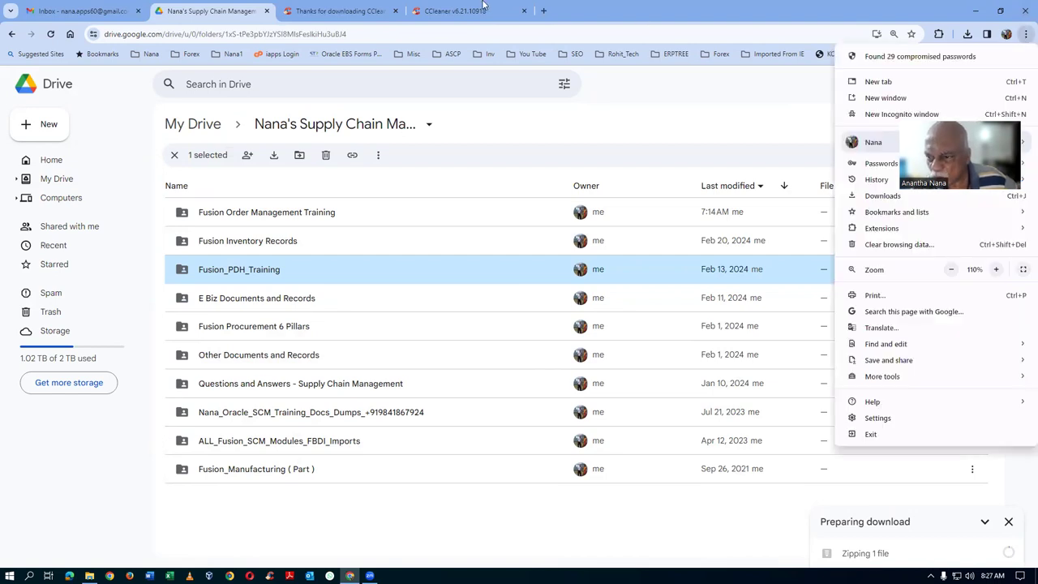
pyautogui.click(545, 12)
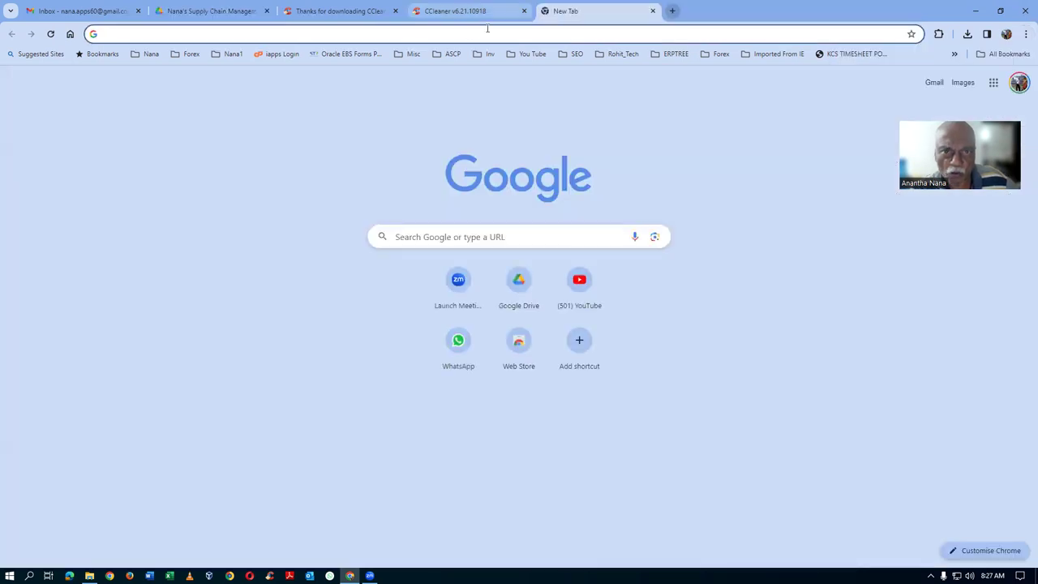
pyautogui.click(1024, 34)
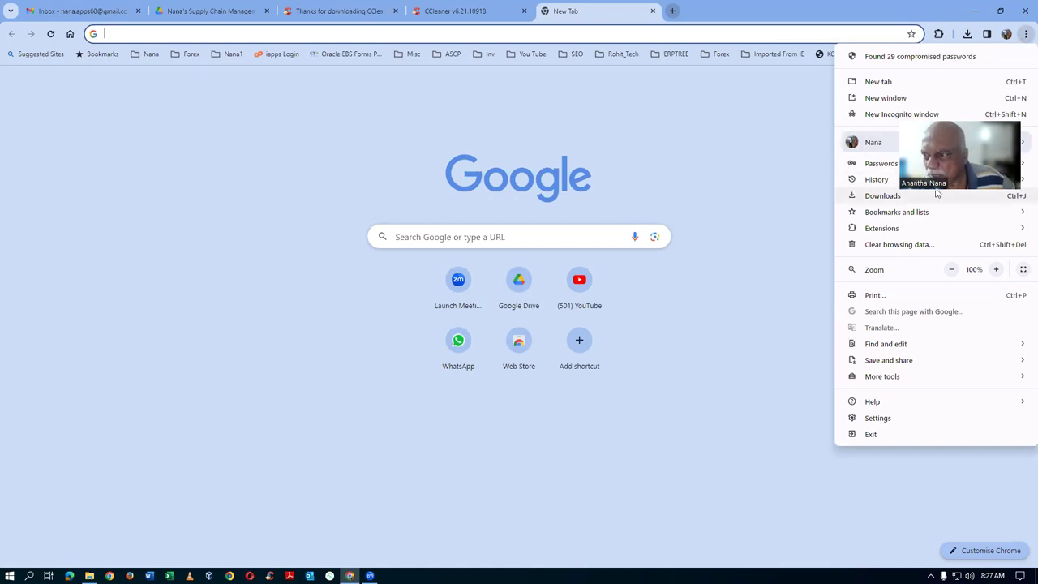
pyautogui.click(880, 197)
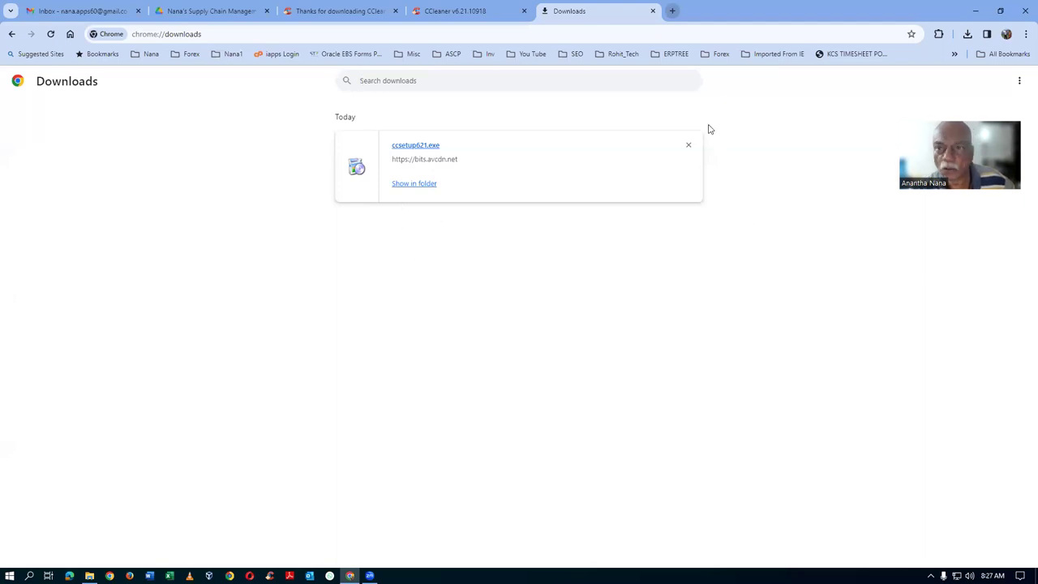
pyautogui.click(652, 11)
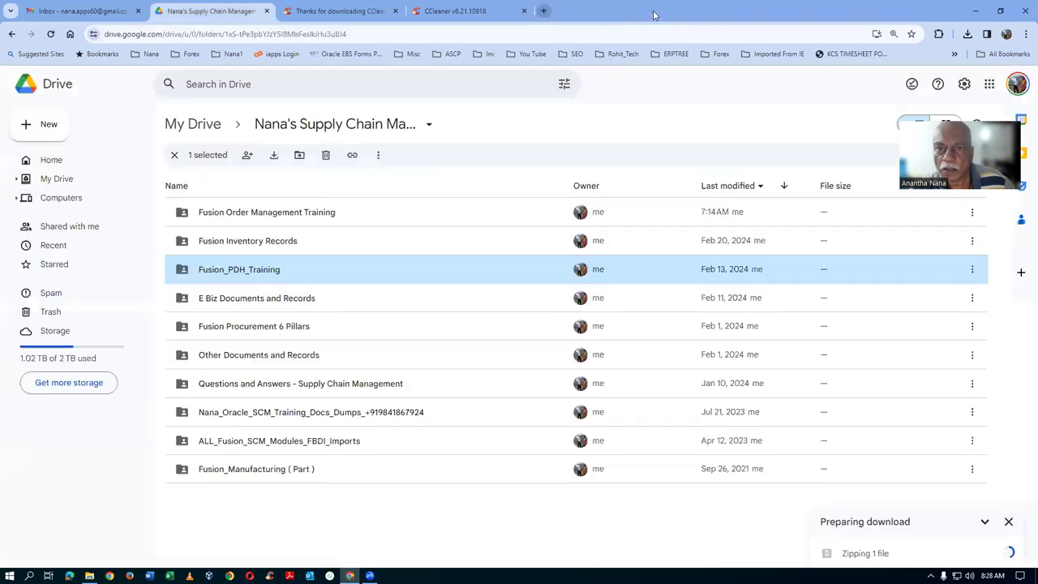
# Step: Check the download location in Chrome's Downloads settings in a new tab, and close that tab
pyautogui.click(544, 11)
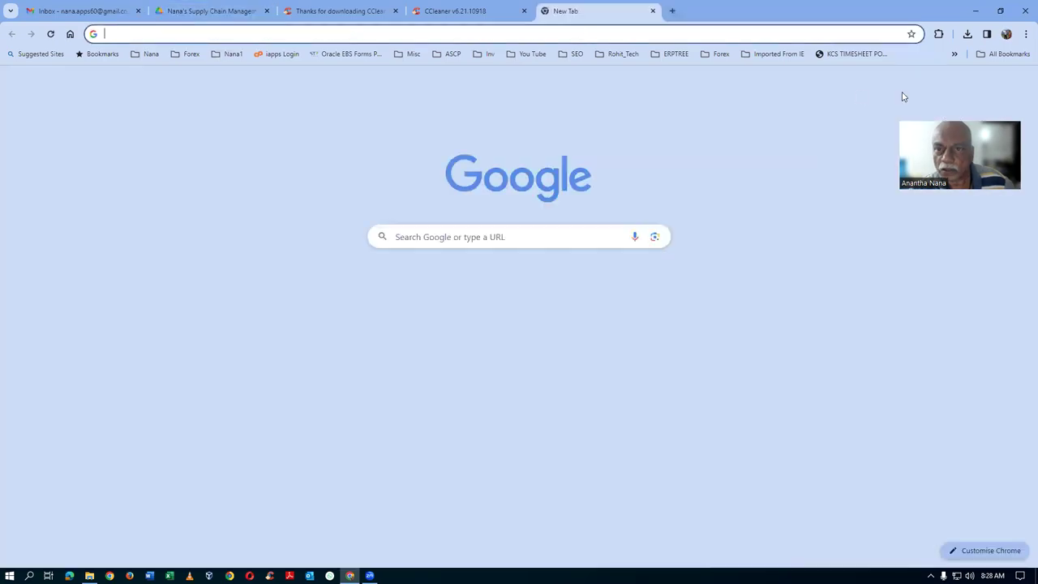
pyautogui.click(1025, 34)
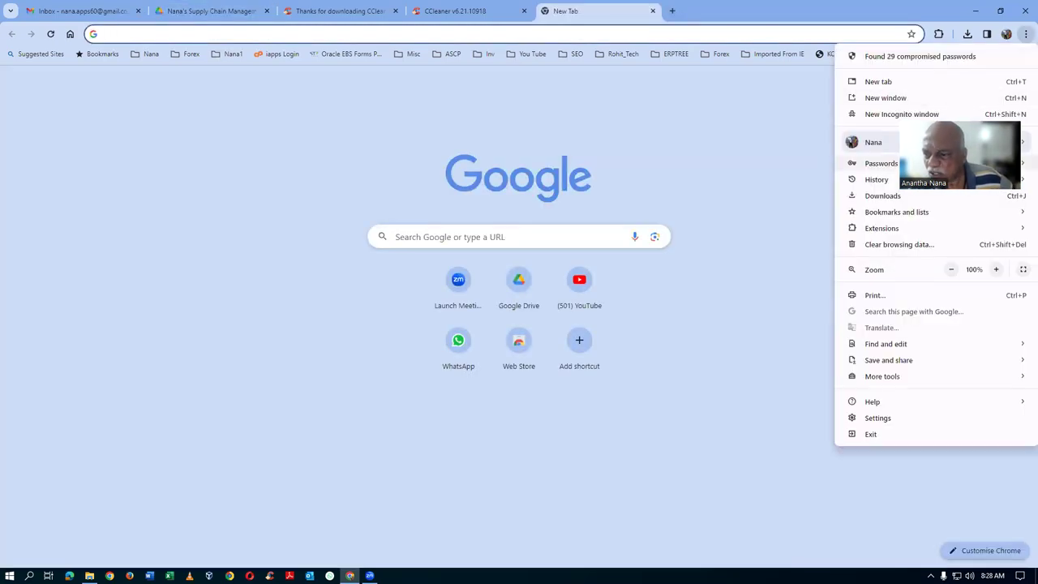
pyautogui.moveTo(915, 234)
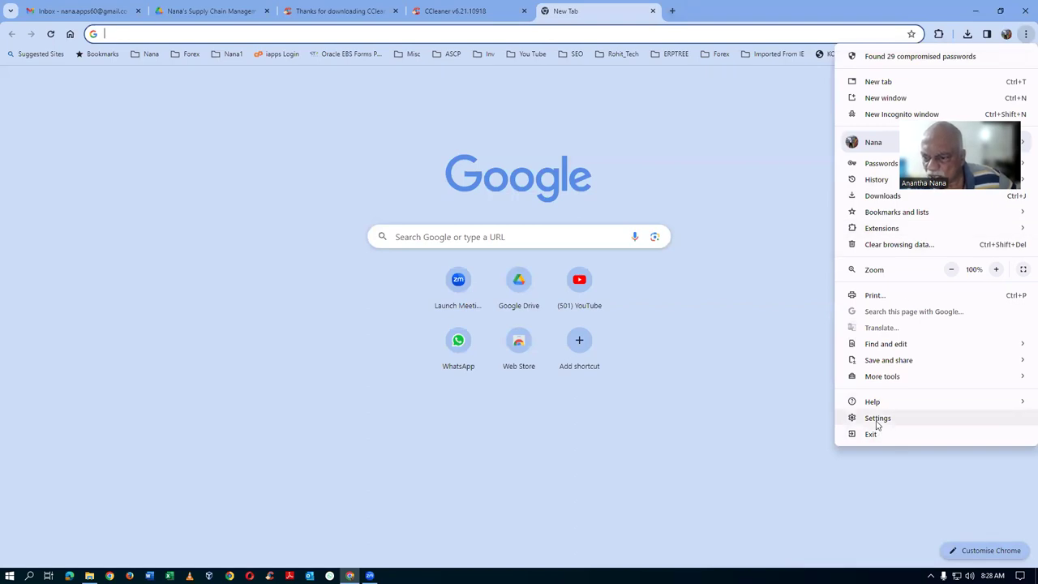
pyautogui.click(878, 419)
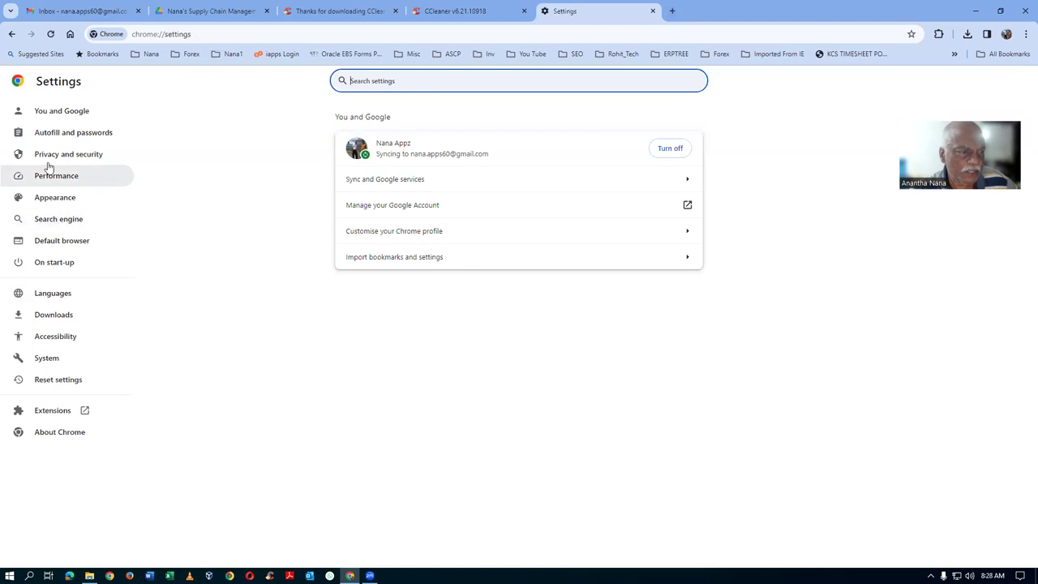
pyautogui.click(54, 316)
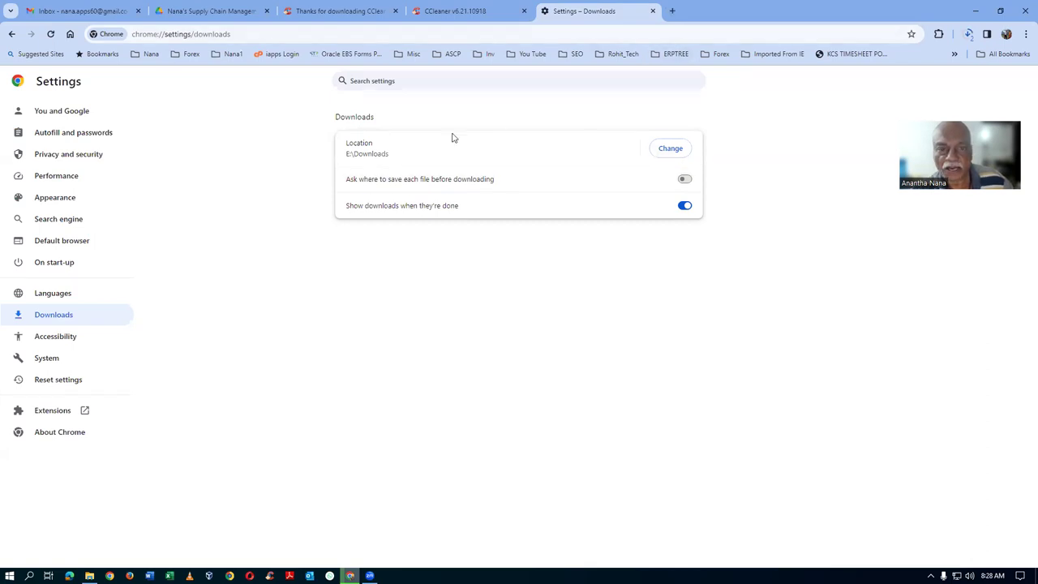
pyautogui.click(652, 12)
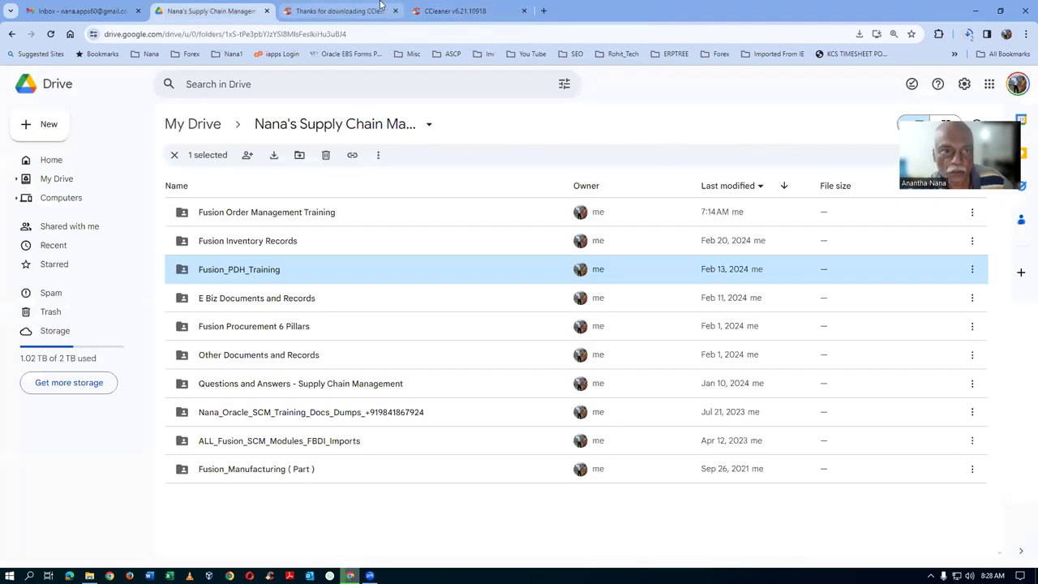
# Step: Check the progress of the Fusion_PDH_Training downloads in Chrome's recent download history from the Google Drive page
pyautogui.click(352, 13)
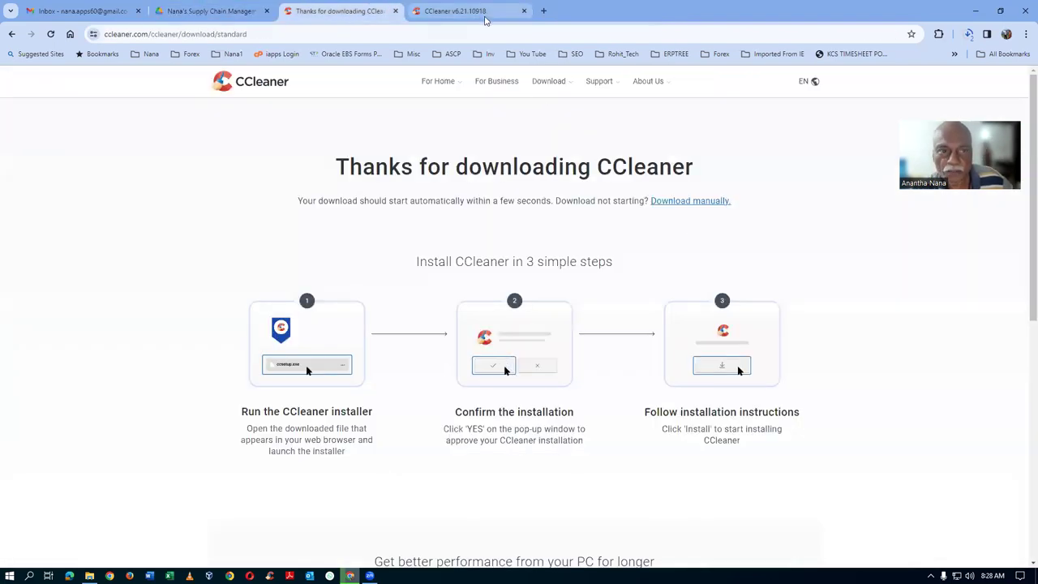
pyautogui.click(208, 9)
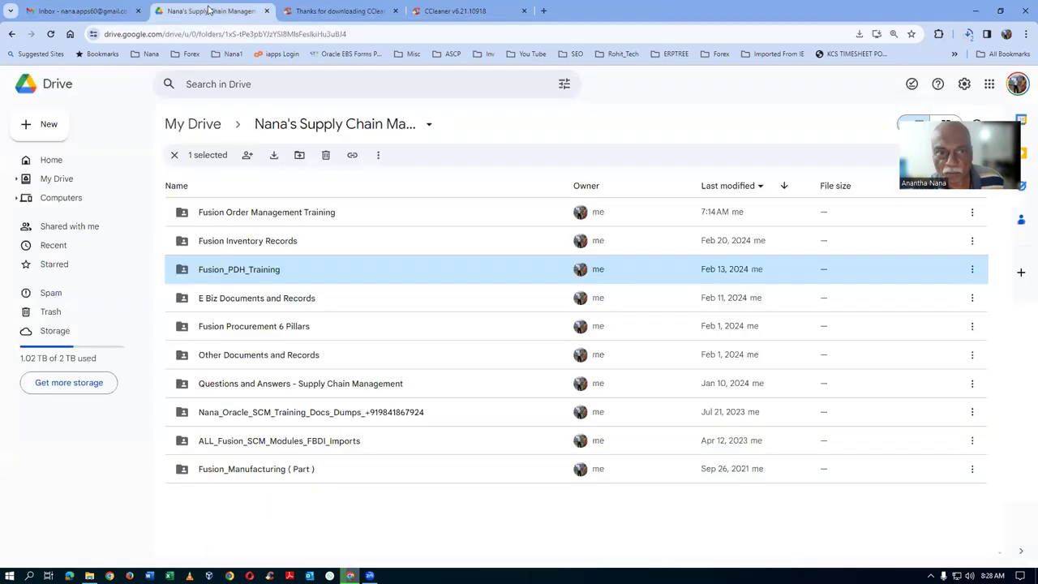
pyautogui.click(967, 36)
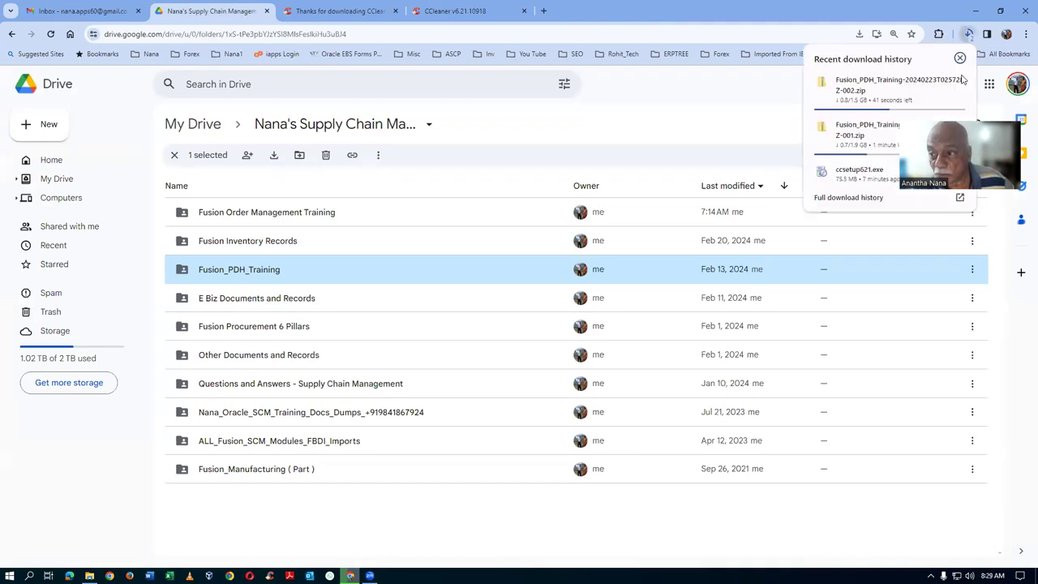
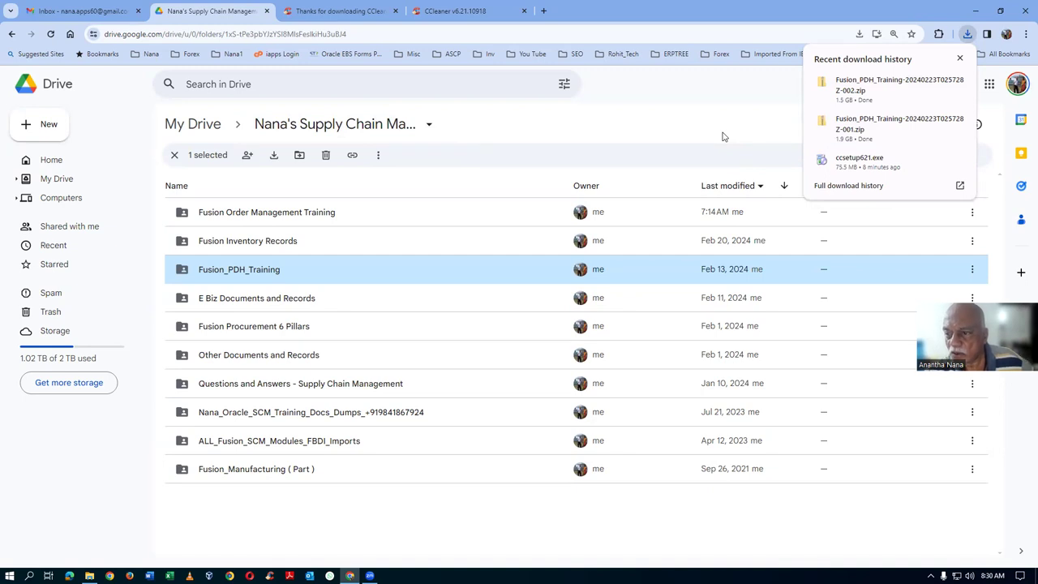
# Step: Show the downloaded Fusion_PDH_Training zip in its folder from the full download history, and copy both the 001 and 002 archives
pyautogui.click(958, 189)
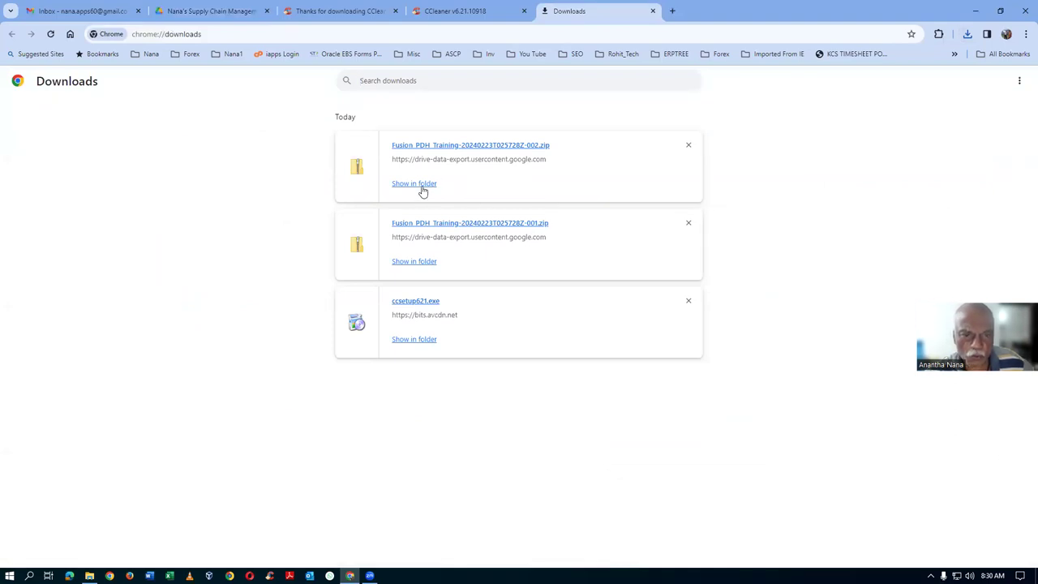
pyautogui.click(420, 186)
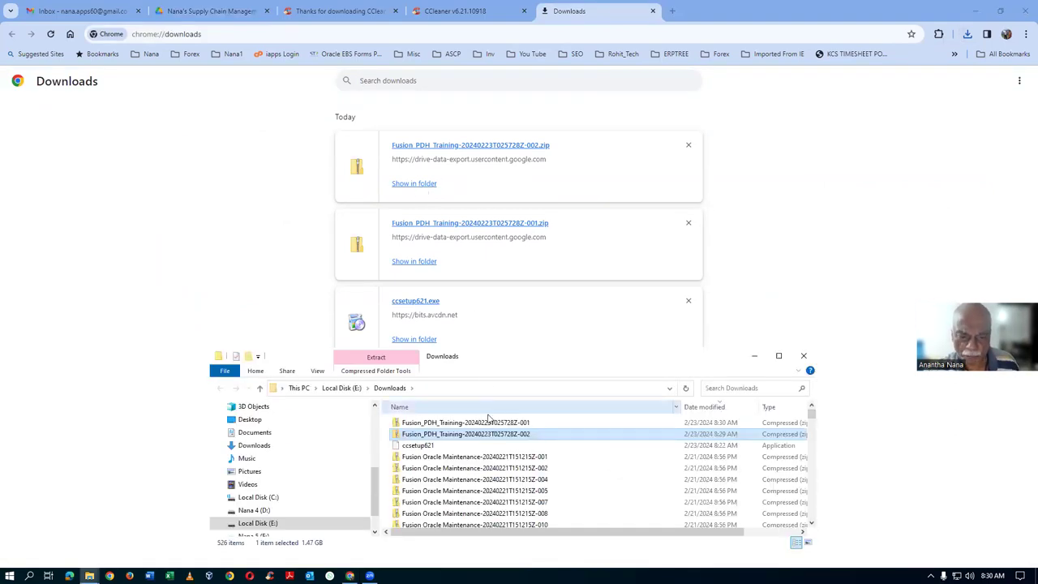
pyautogui.click(489, 422)
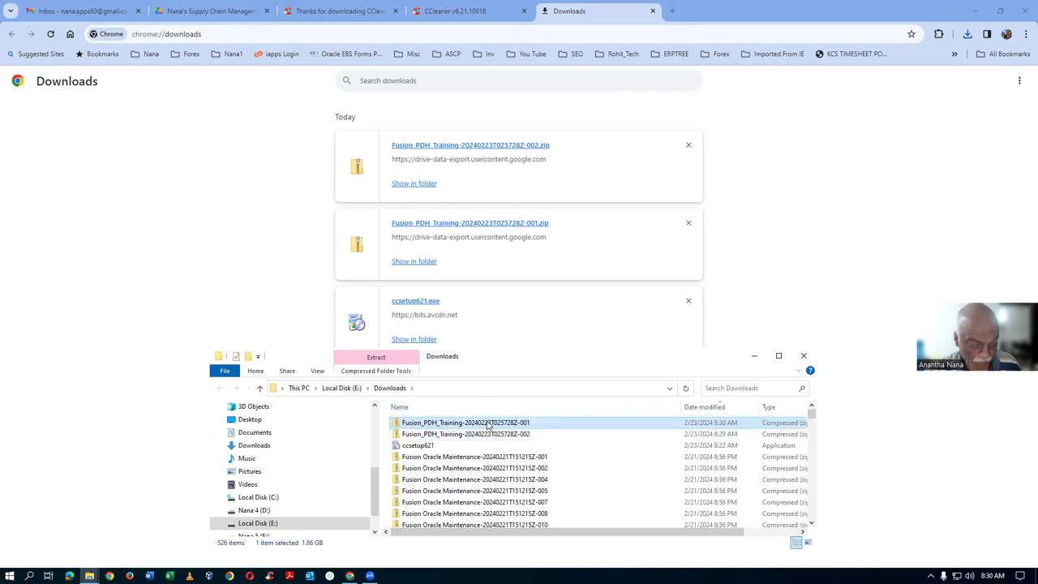
pyautogui.keyDown('shift'); pyautogui.click(489, 434); pyautogui.keyUp('shift')
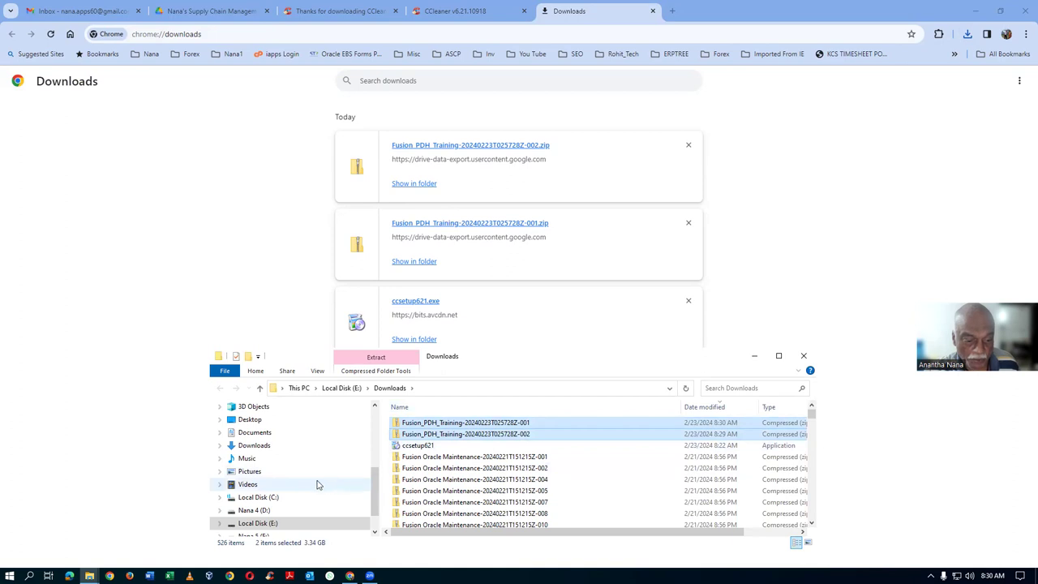
# Step: Paste both archives into the Fusion-PDH_Training subfolder of the training folder on Local Disk (C:), and widen the Name column
pyautogui.click(271, 497)
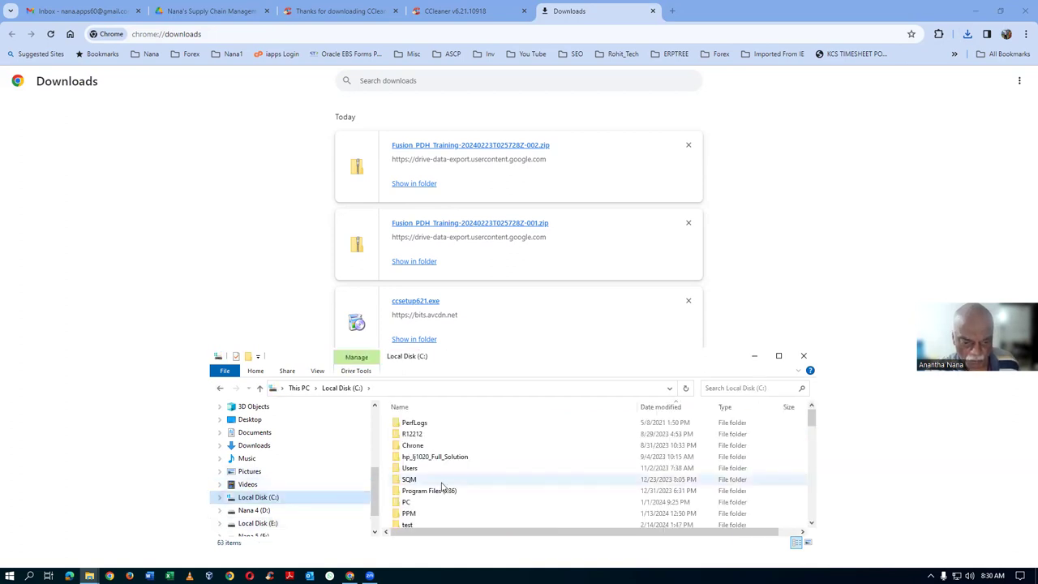
pyautogui.click(442, 484)
pyautogui.scroll(-2, 442, 484)
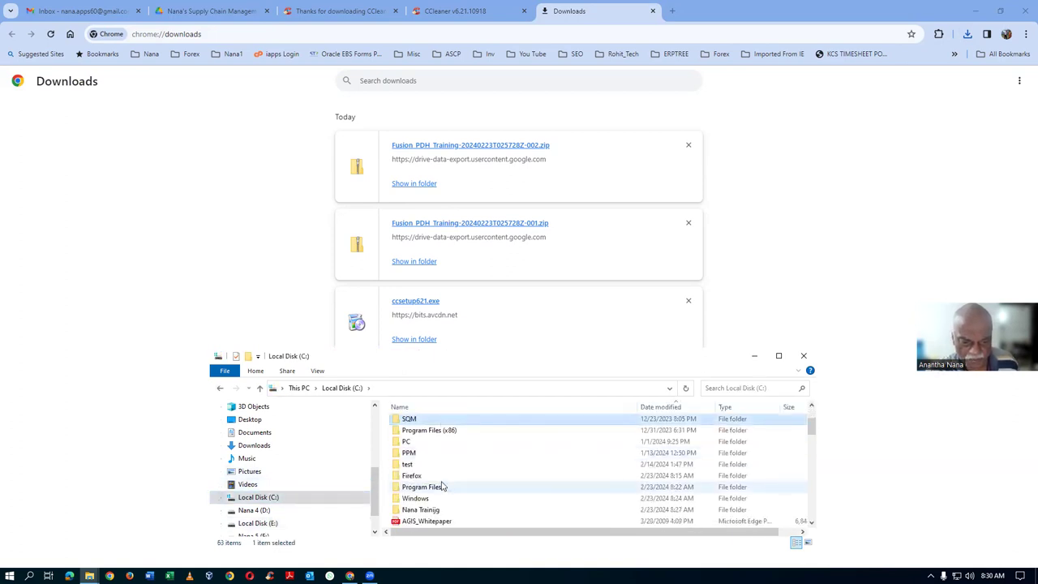
pyautogui.doubleClick(434, 510)
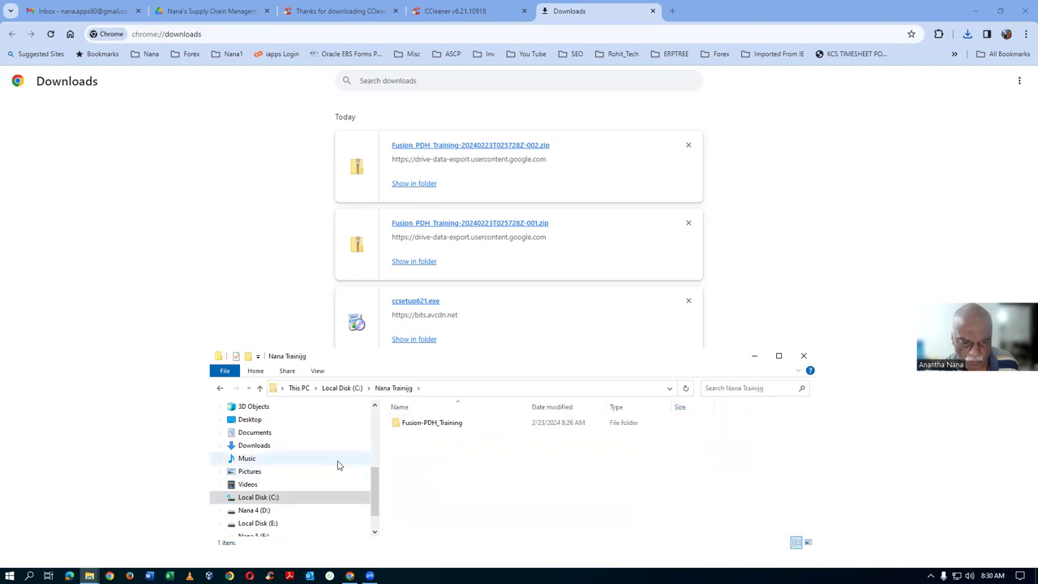
pyautogui.doubleClick(435, 423)
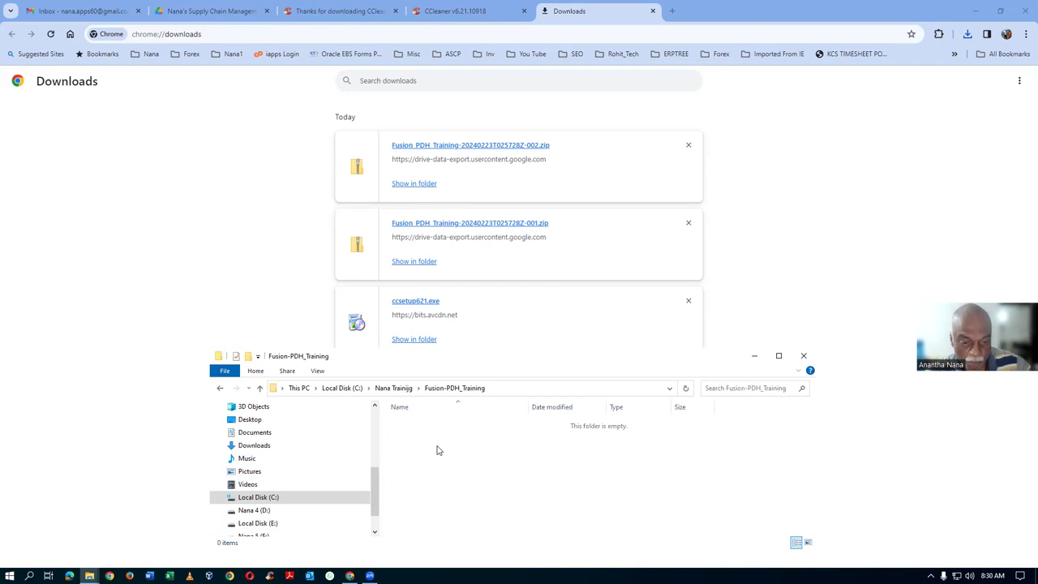
pyautogui.hotkey('ctrl', 'v')
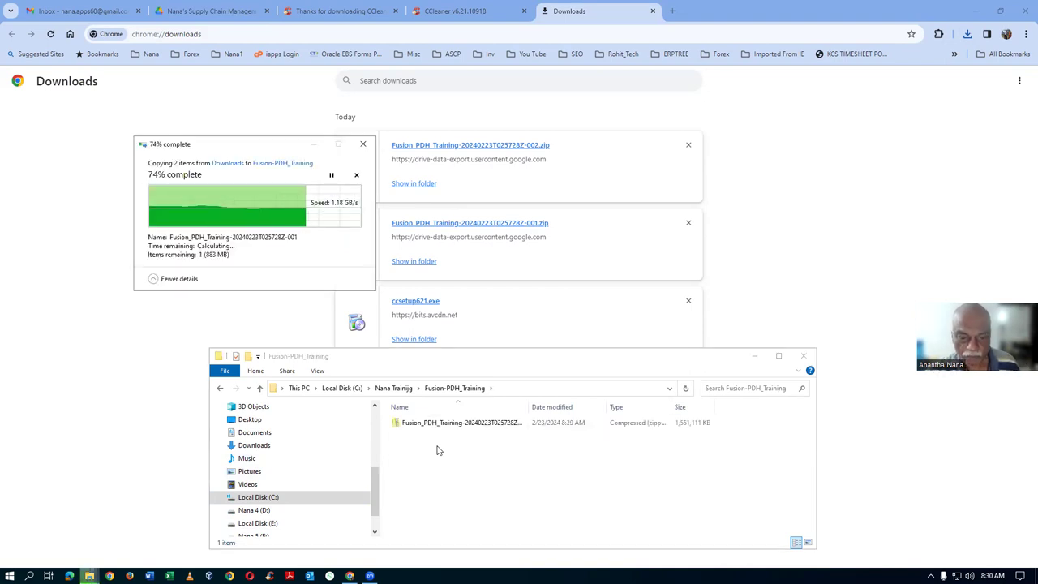
pyautogui.moveTo(527, 406); pyautogui.dragTo(599, 406)
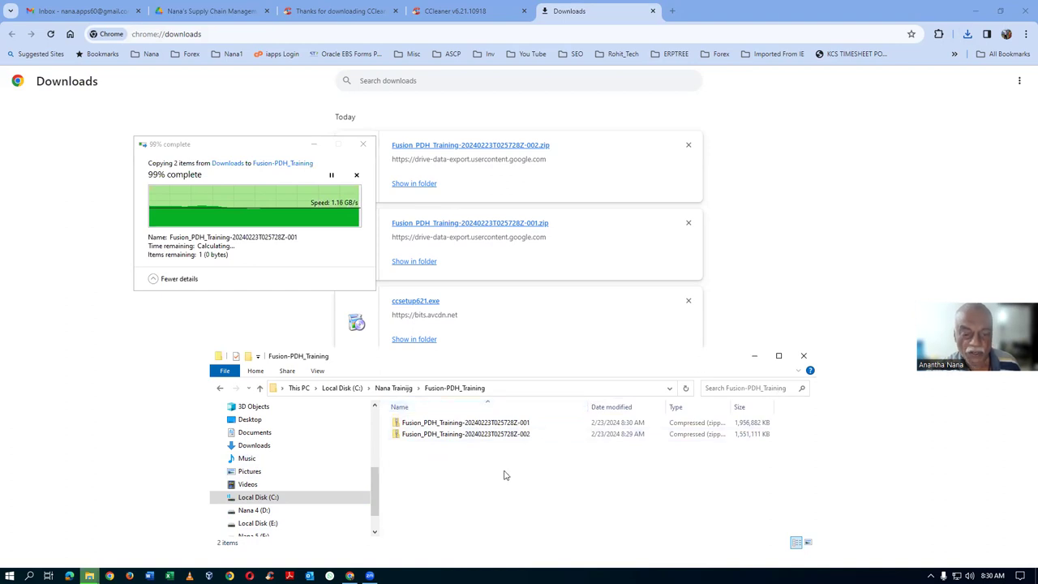
# Step: View the 7-Zip options available for the copied Fusion_PDH_Training 001 archive without running any of them
pyautogui.hotkey('ctrl', 'a')
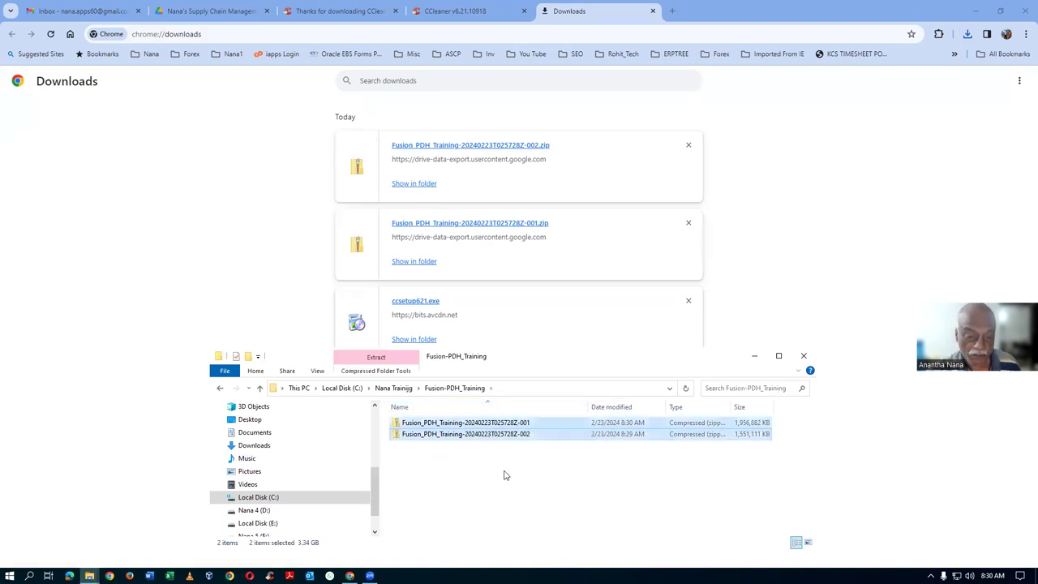
pyautogui.click(486, 498)
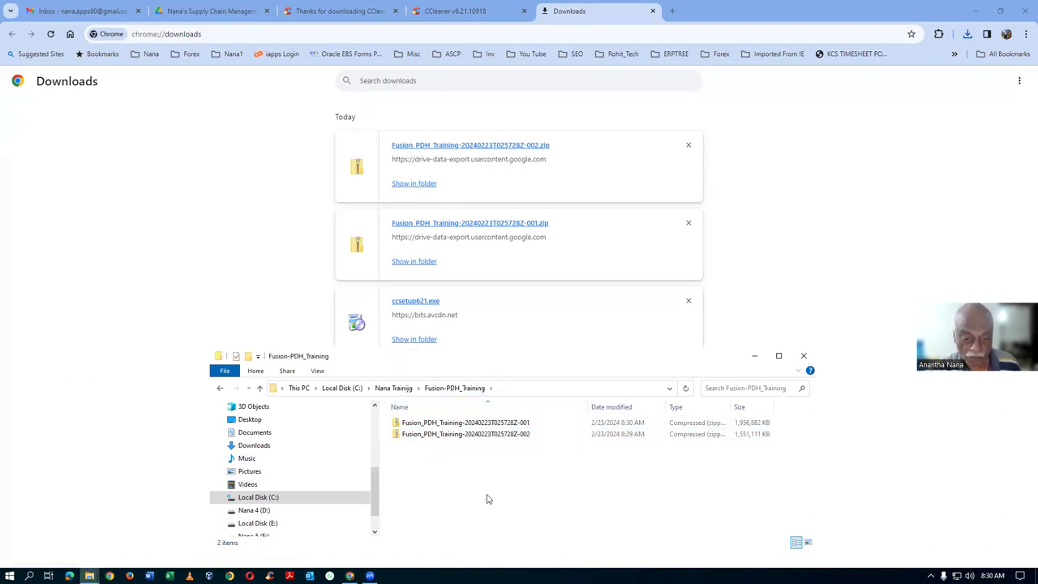
pyautogui.click(497, 423)
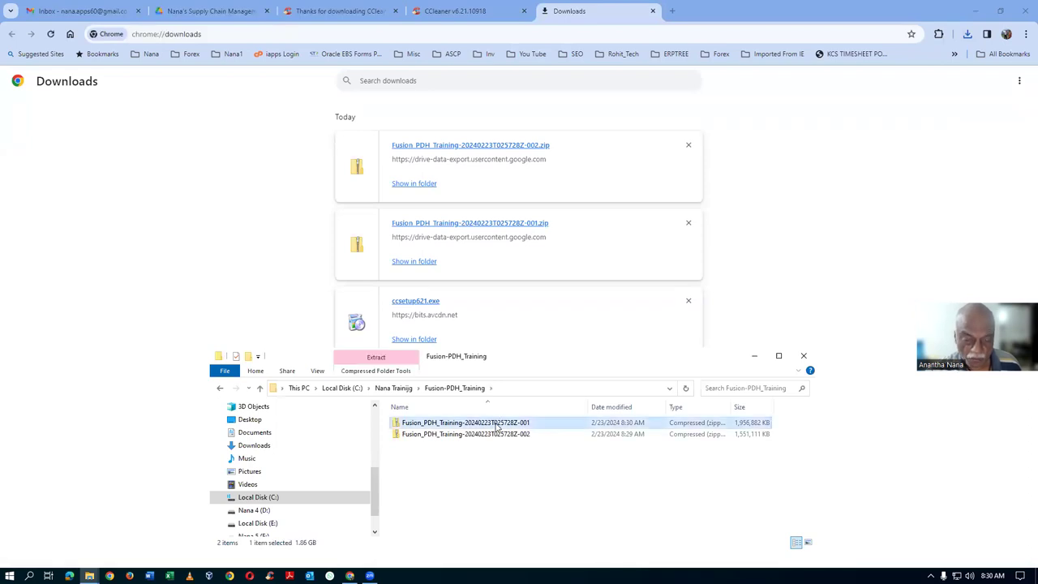
pyautogui.doubleClick(497, 423)
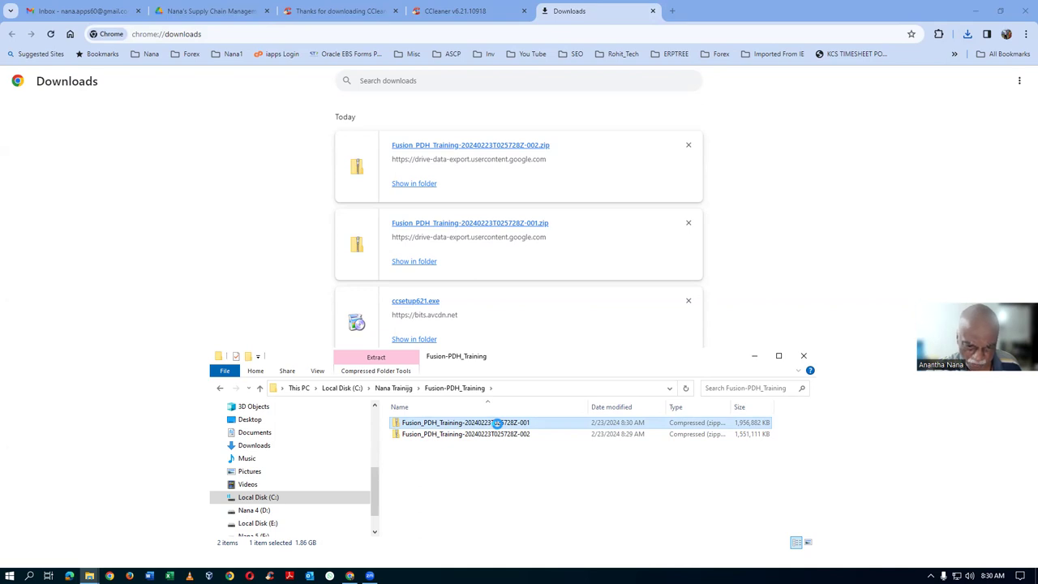
pyautogui.rightClick(498, 425)
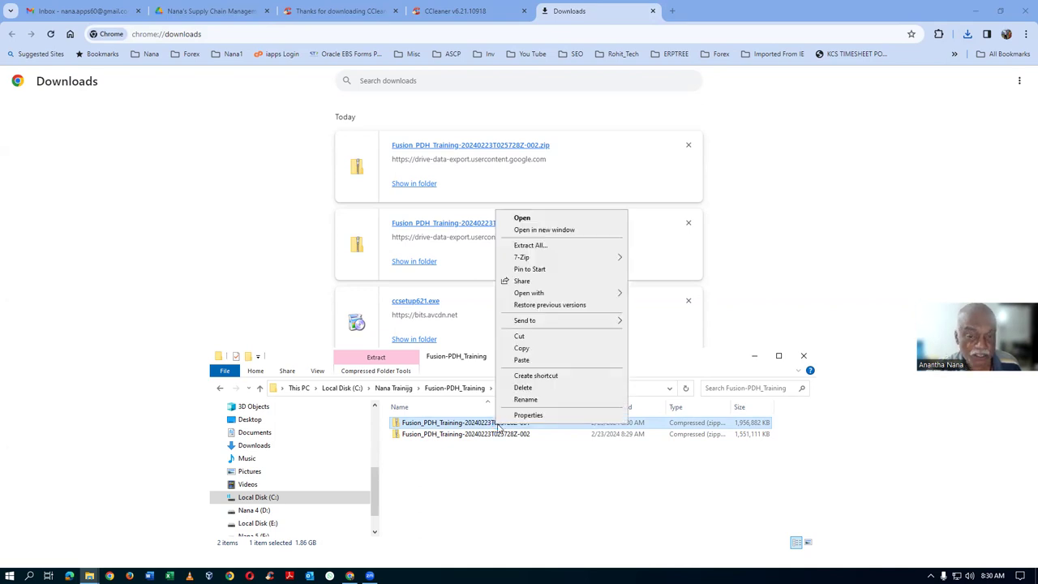
pyautogui.moveTo(543, 258)
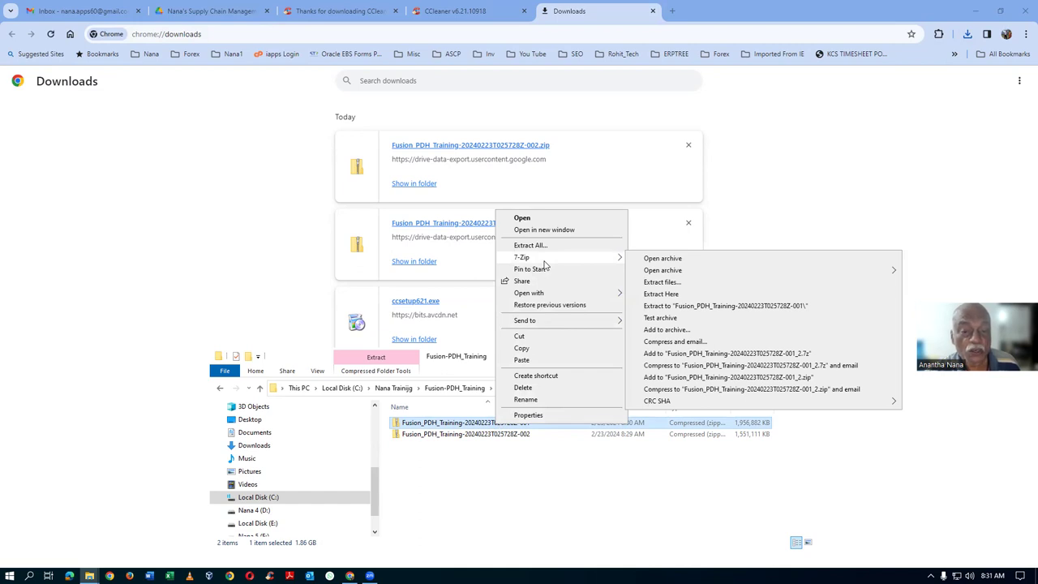
pyautogui.click(672, 15)
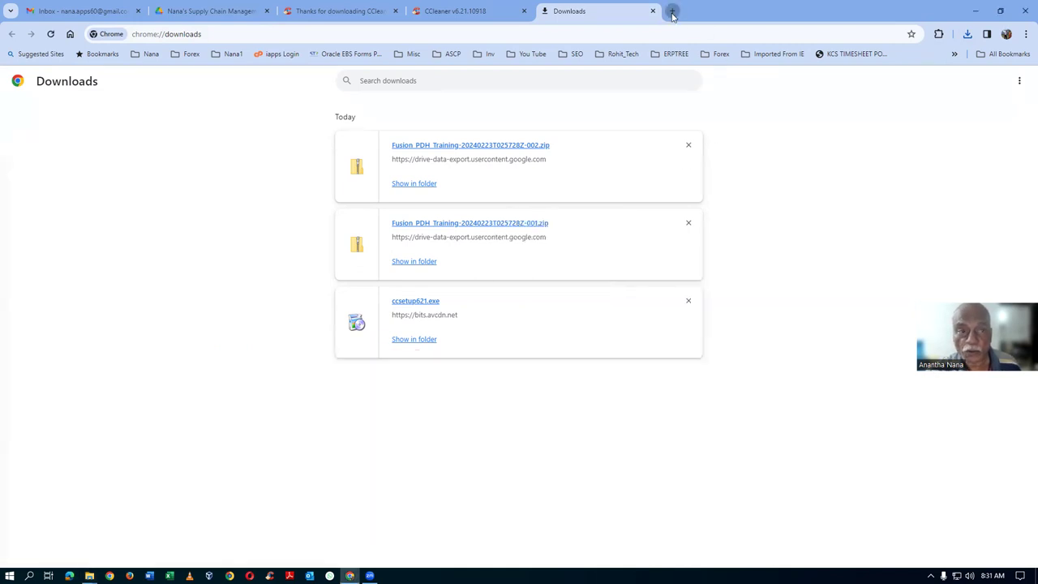
# Step: Search Google for "7 zip download" in a new tab, look over the results, and close that tab
pyautogui.click(672, 11)
pyautogui.write('7')
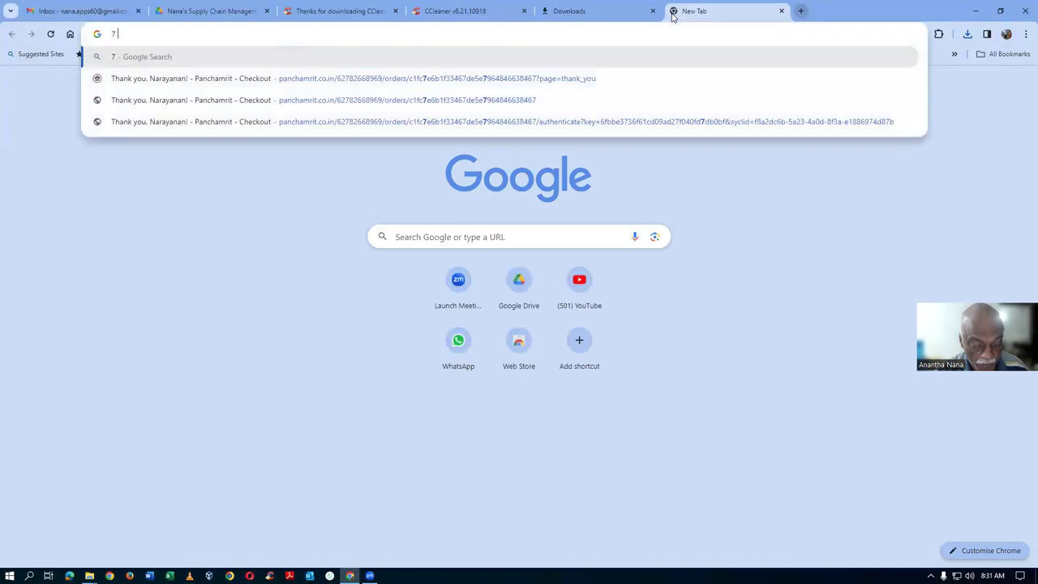
pyautogui.write(' zip download')
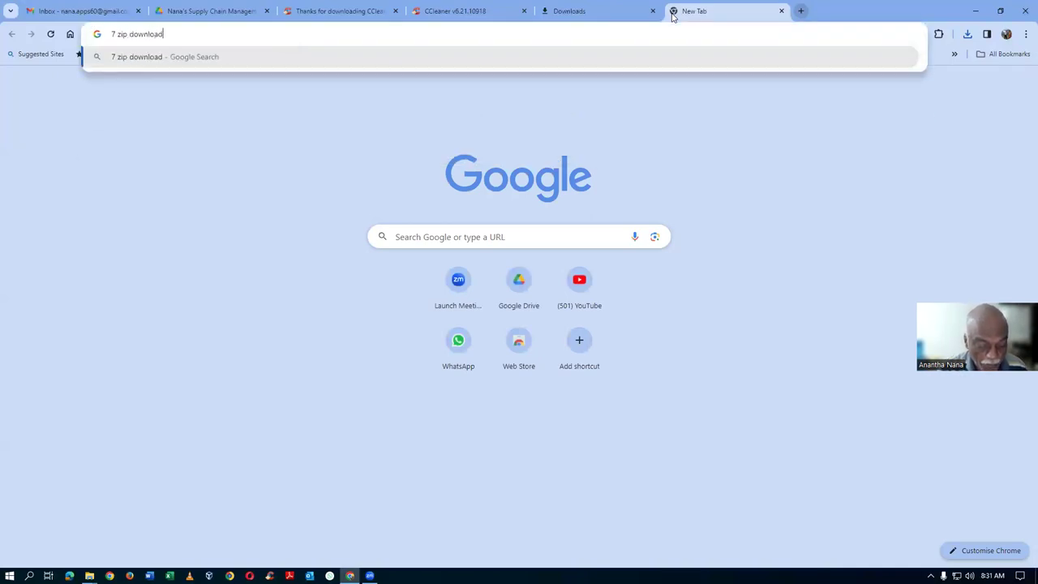
pyautogui.press('Return')
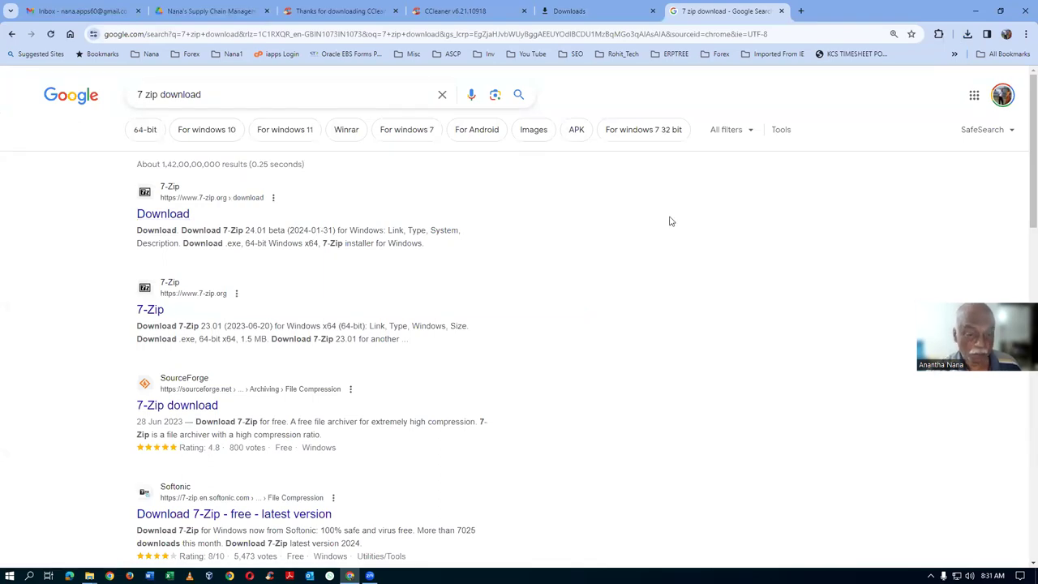
pyautogui.click(780, 11)
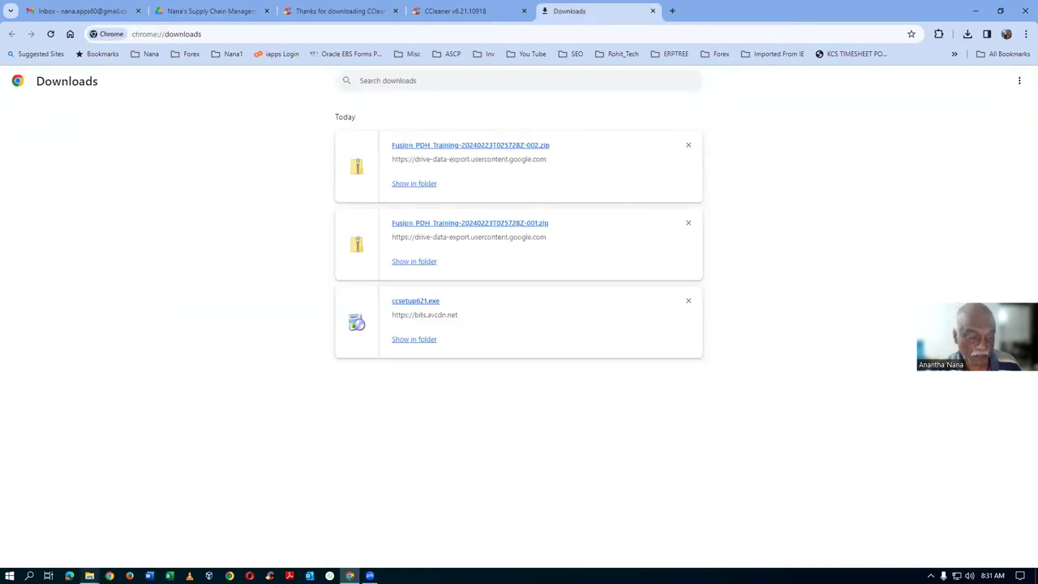
# Step: Return to File Explorer and extract the Fusion_PDH_Training 001 archive with 7-Zip into its own subfolder of Fusion-PDH_Training
pyautogui.moveTo(89, 575)
pyautogui.click(164, 545)
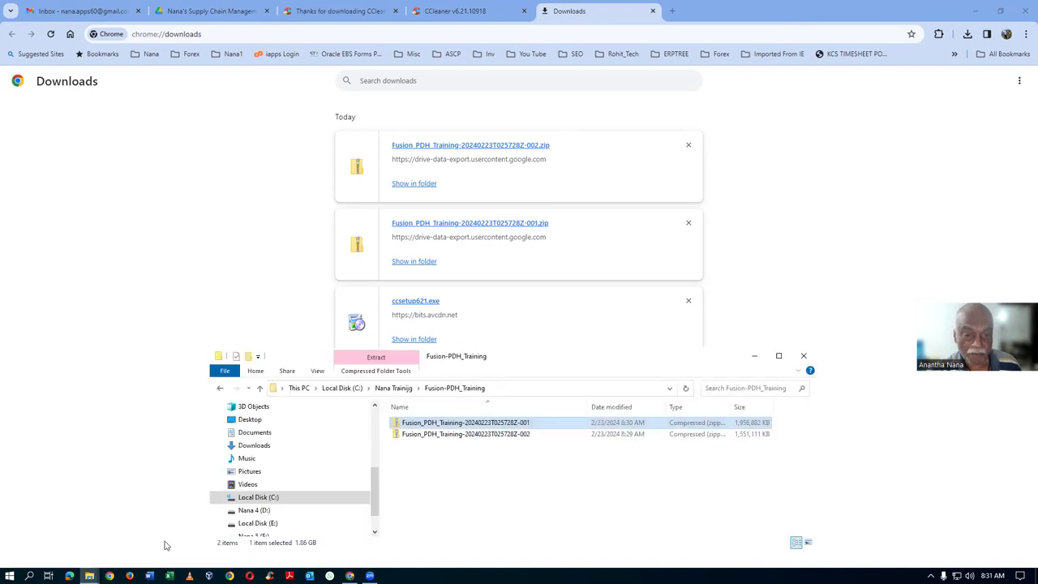
pyautogui.doubleClick(526, 424)
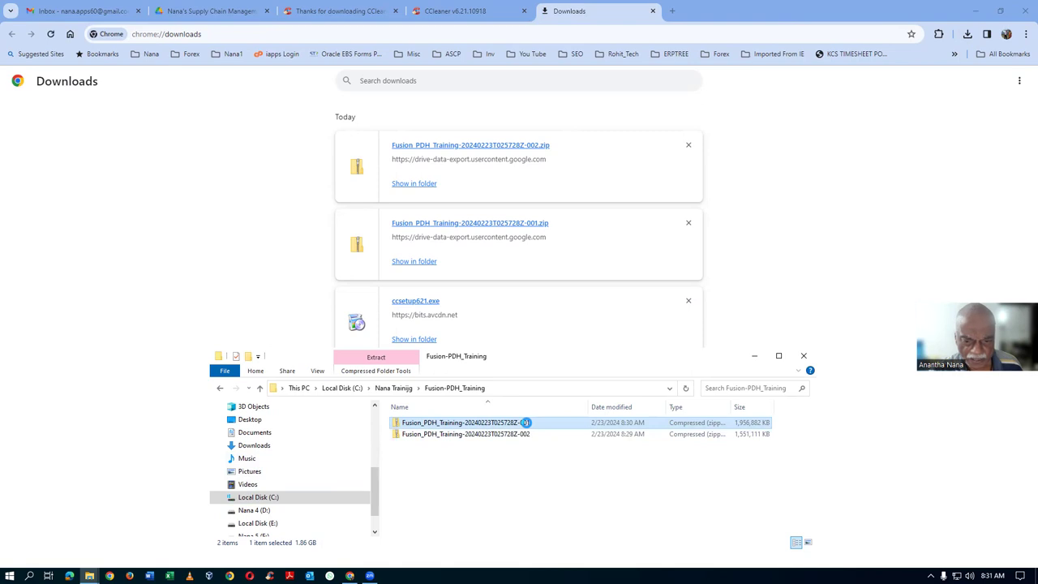
pyautogui.rightClick(526, 422)
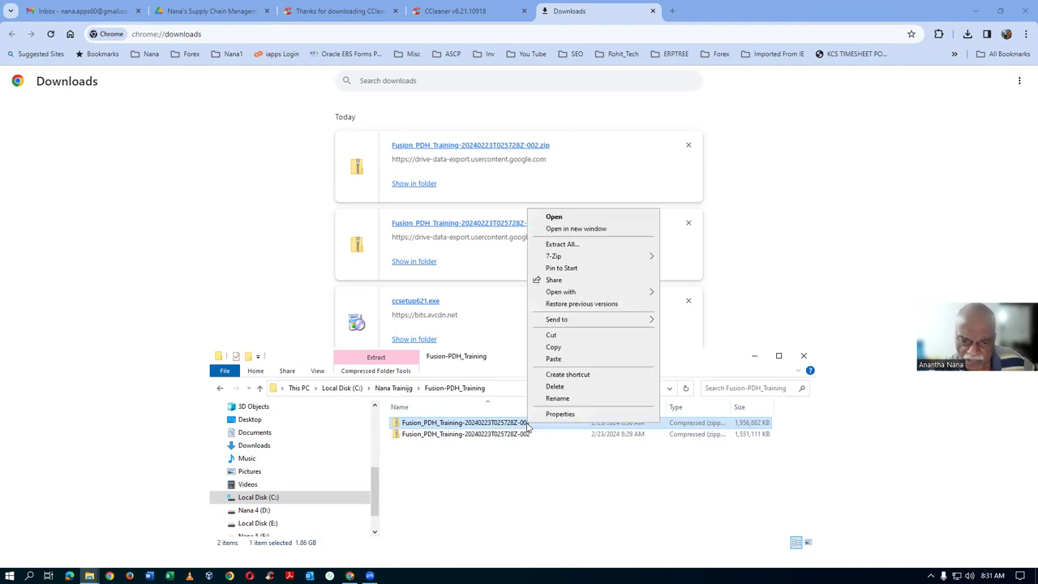
pyautogui.moveTo(553, 258)
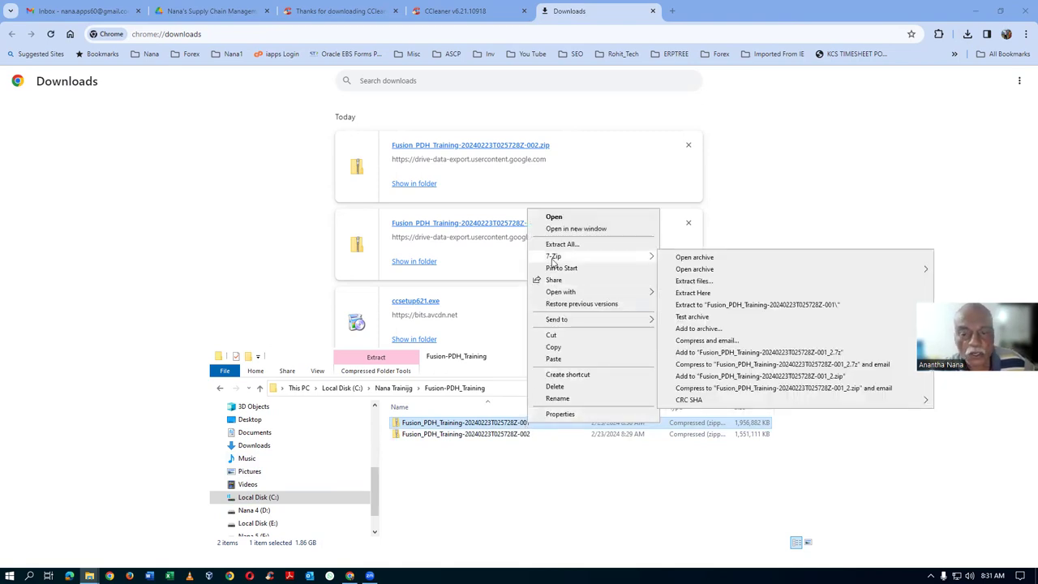
pyautogui.click(683, 285)
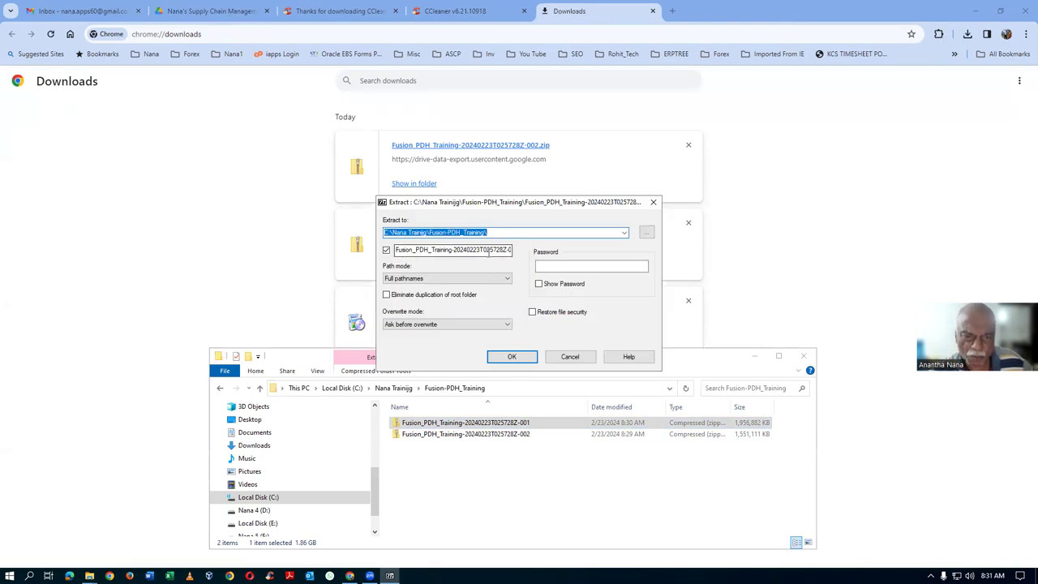
pyautogui.click(509, 356)
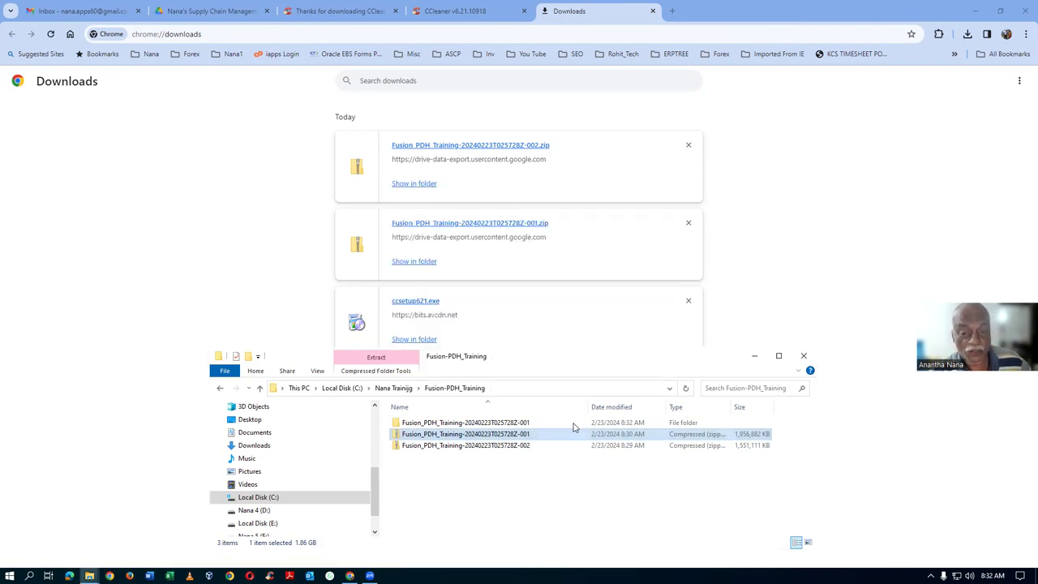
# Step: Extract the Fusion_PDH_Training 002 archive with 7-Zip, choosing the extracted Fusion_PDH_Training 001 folder as the destination and keeping its own subfolder
pyautogui.press('Down')
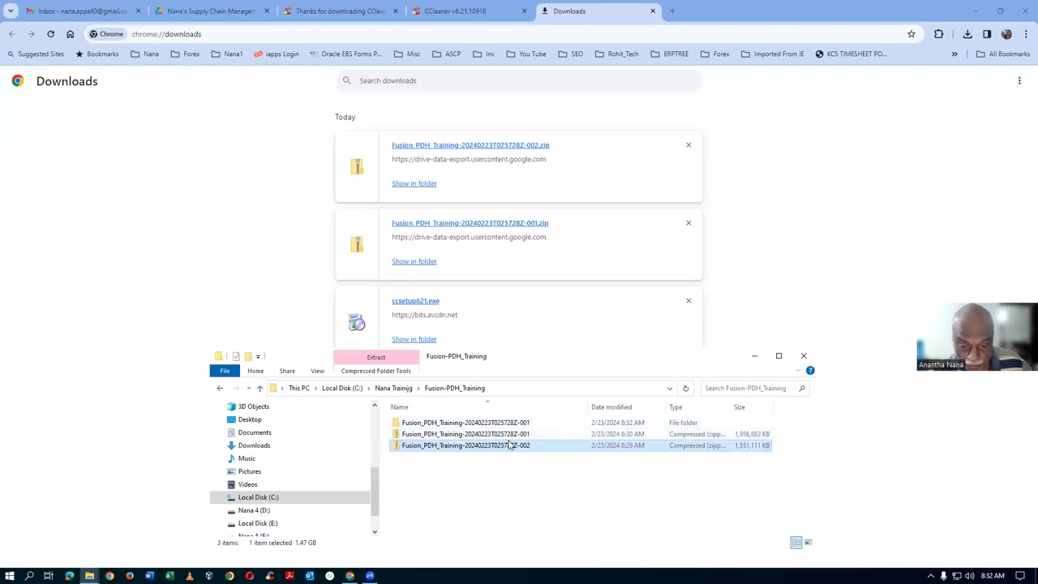
pyautogui.doubleClick(507, 444)
pyautogui.rightClick(506, 444)
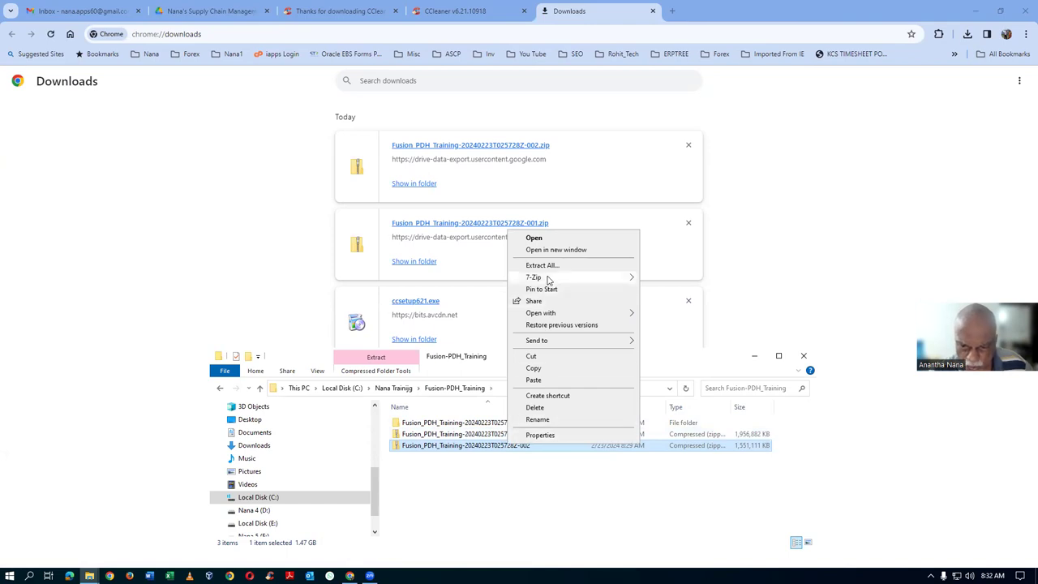
pyautogui.moveTo(548, 279)
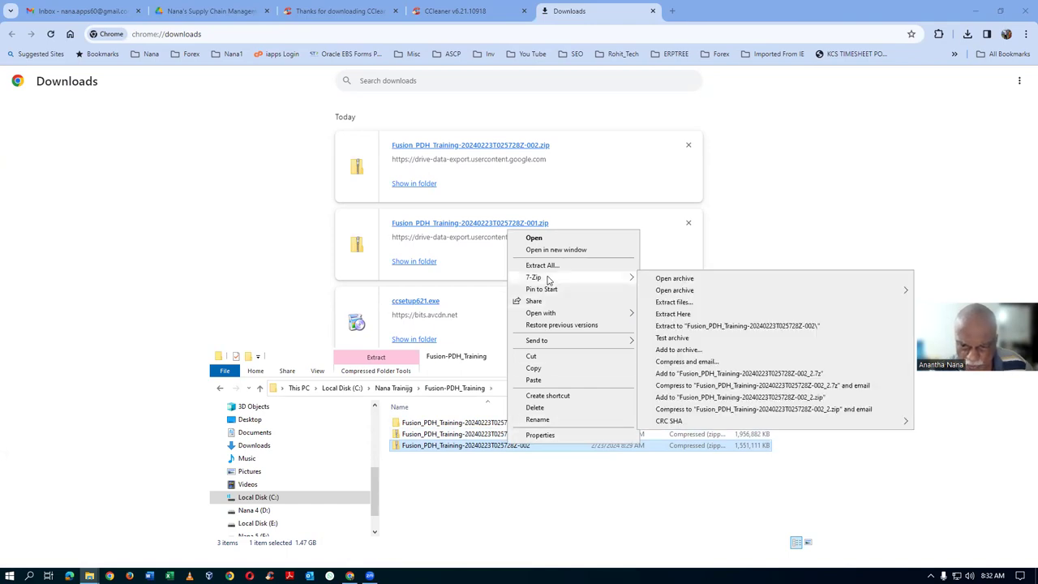
pyautogui.click(673, 301)
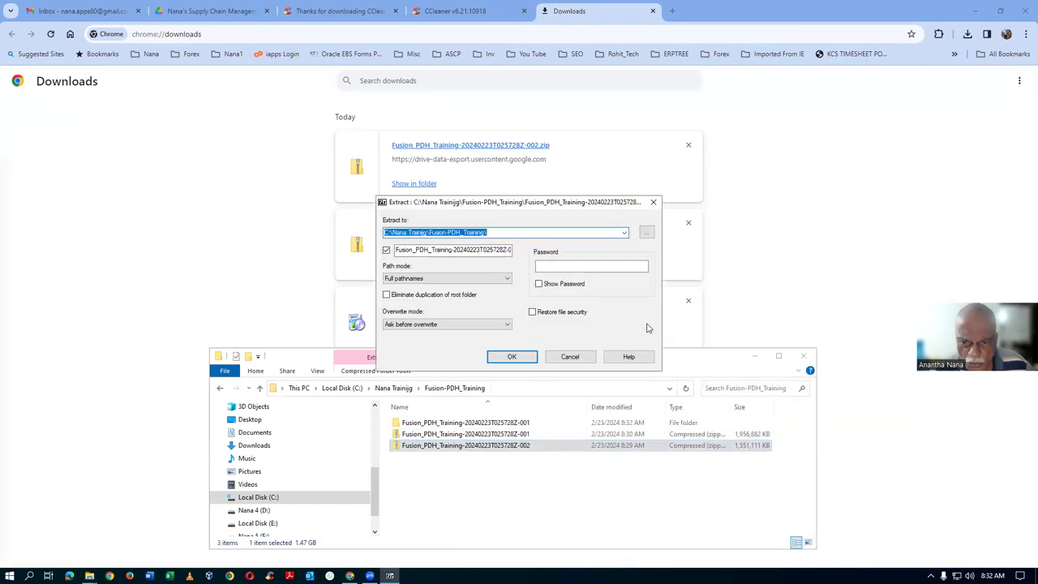
pyautogui.click(624, 233)
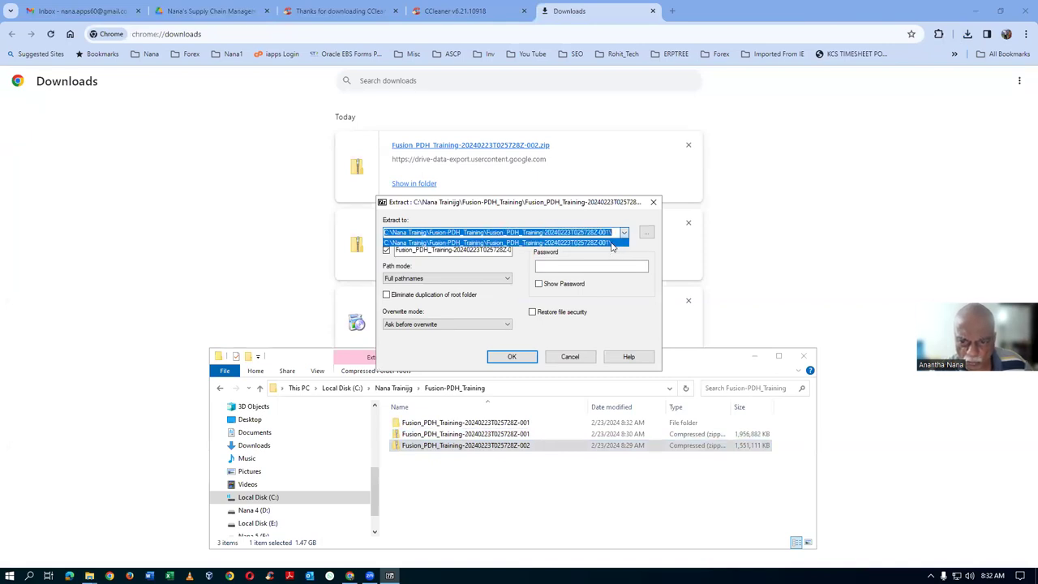
pyautogui.click(612, 243)
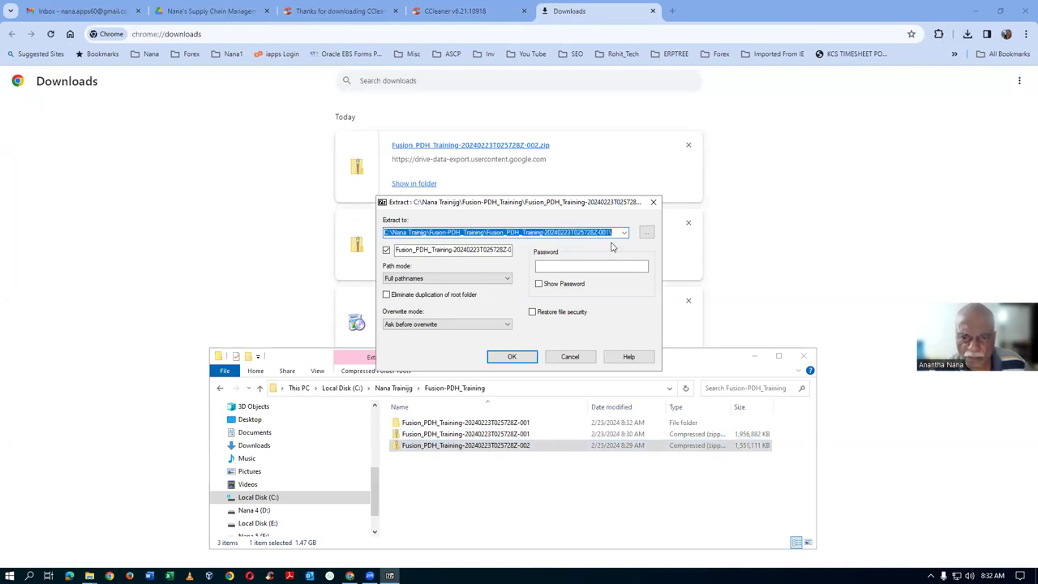
pyautogui.click(559, 233)
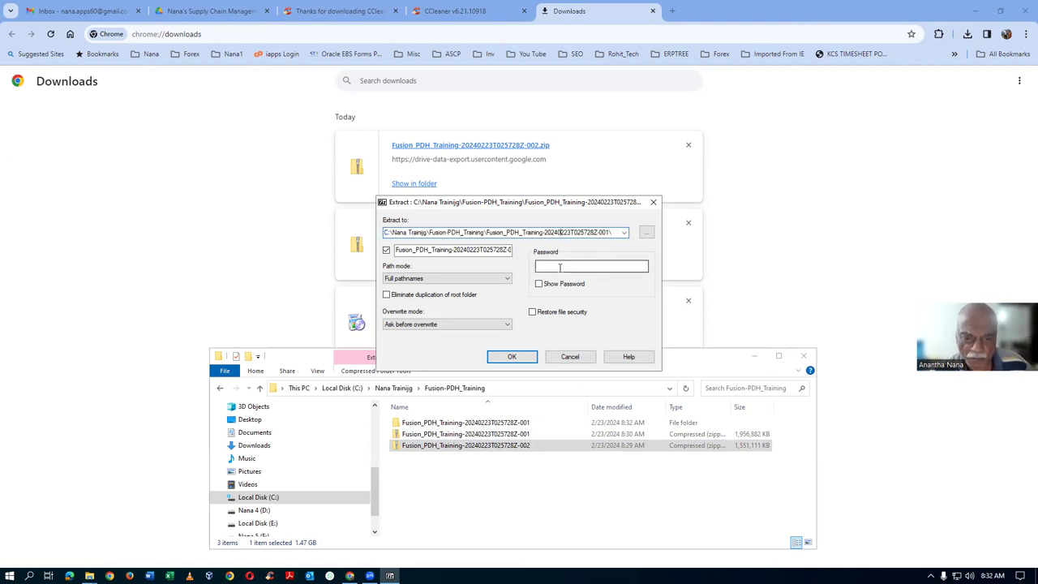
pyautogui.click(512, 357)
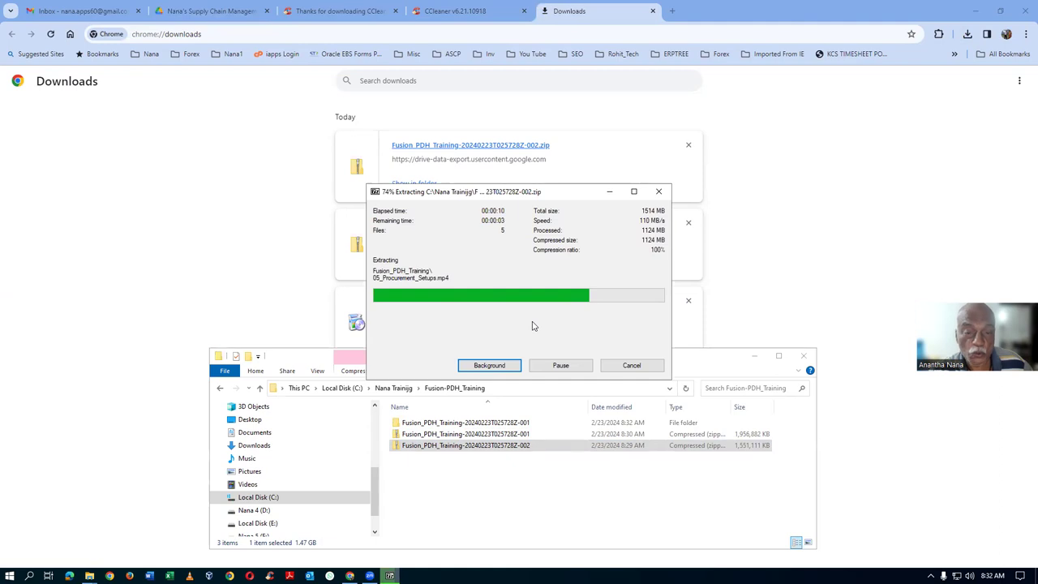
# Step: Switch to Google Drive, open the Oracle SCM training docs dumps folder, and sort its contents by name in ascending order
pyautogui.click(192, 11)
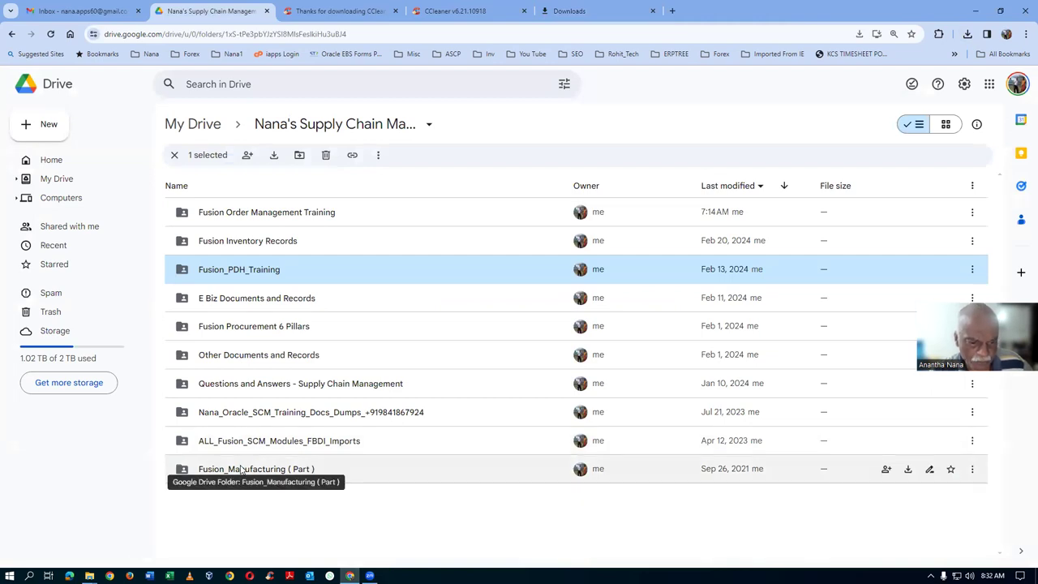
pyautogui.click(430, 416)
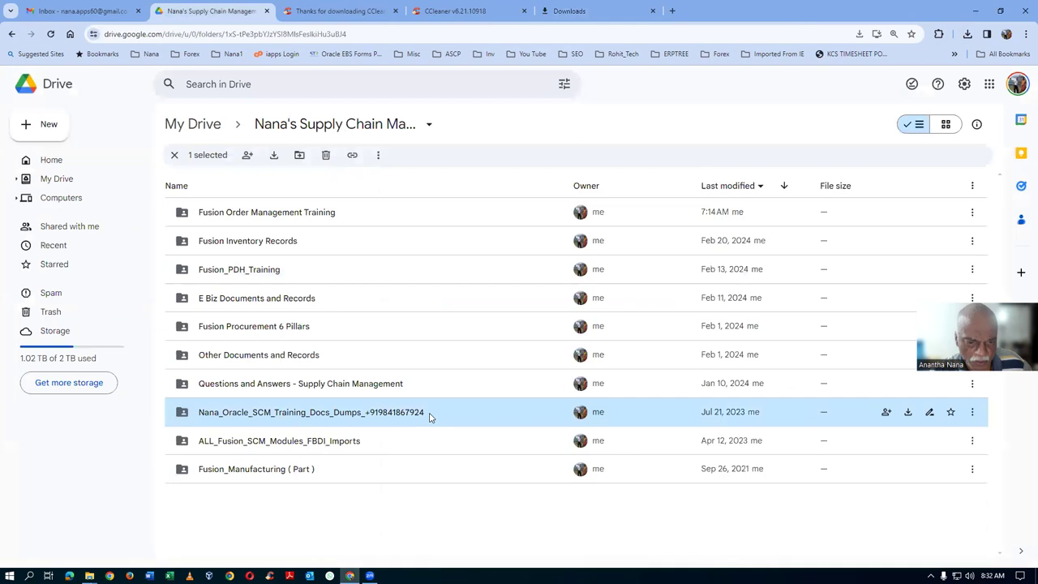
pyautogui.doubleClick(430, 416)
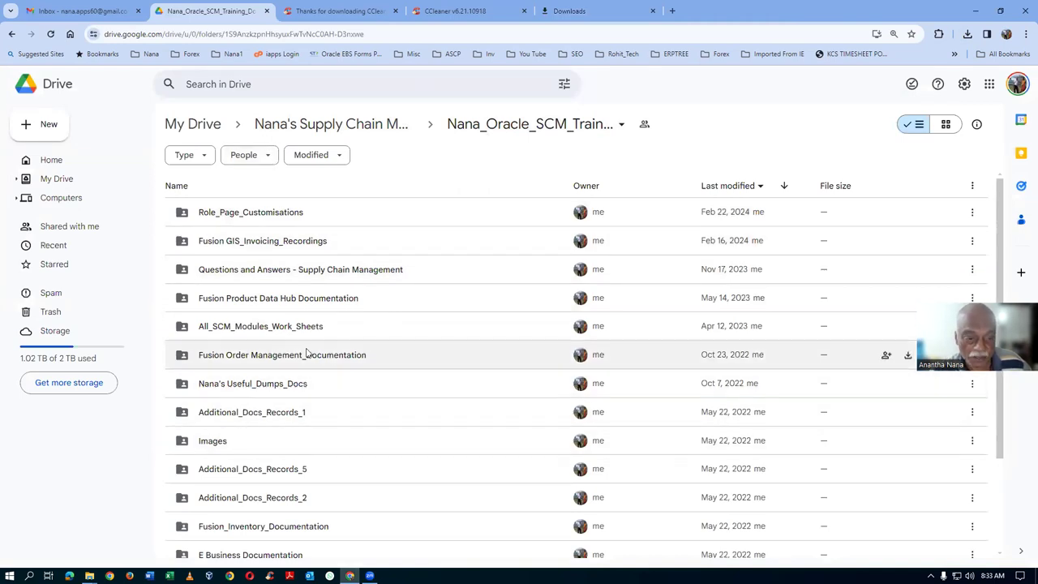
pyautogui.scroll(-3, 302, 360)
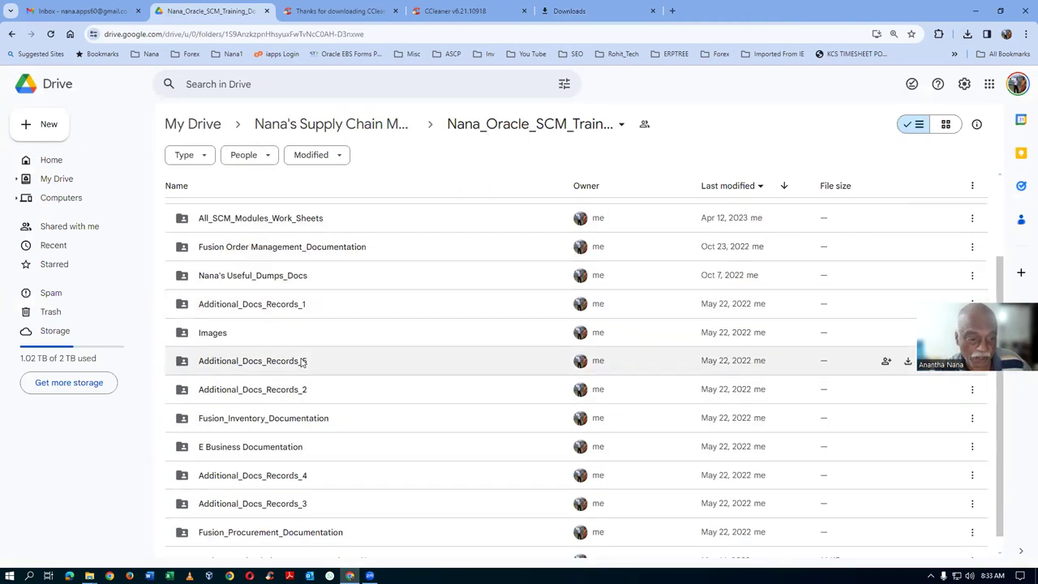
pyautogui.click(205, 188)
pyautogui.click(205, 188)
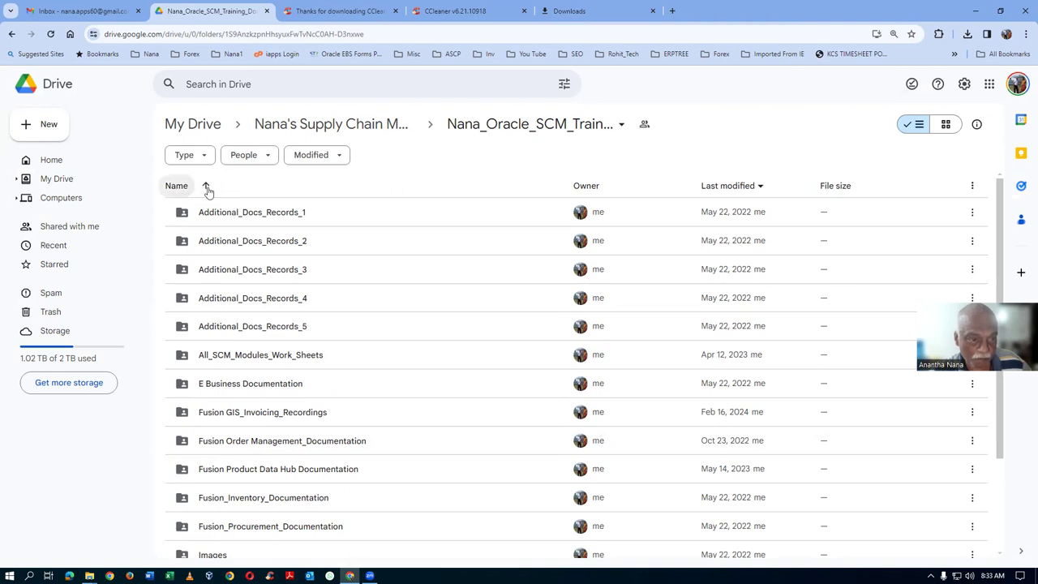
pyautogui.click(207, 187)
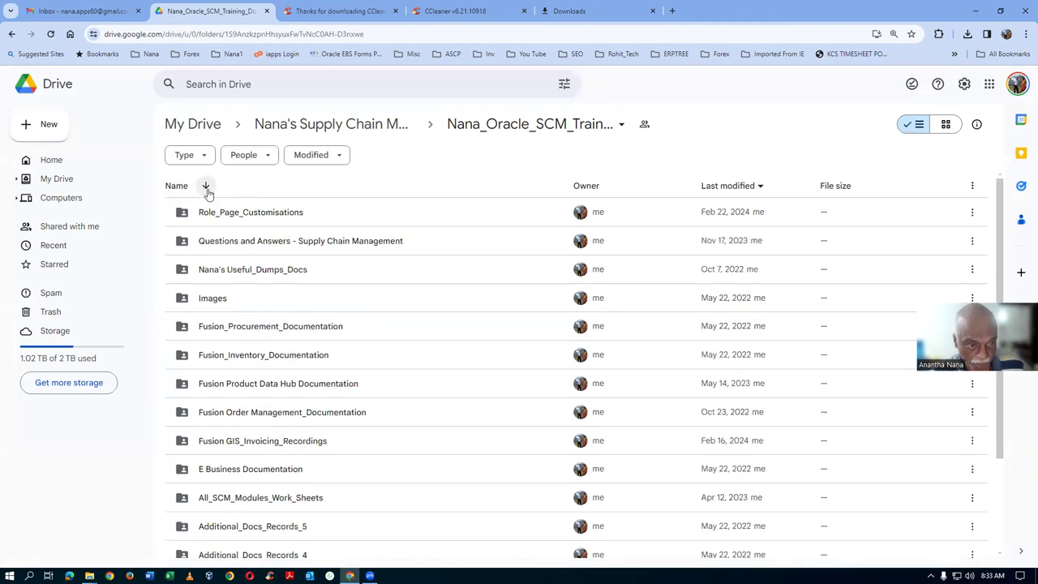
pyautogui.click(207, 187)
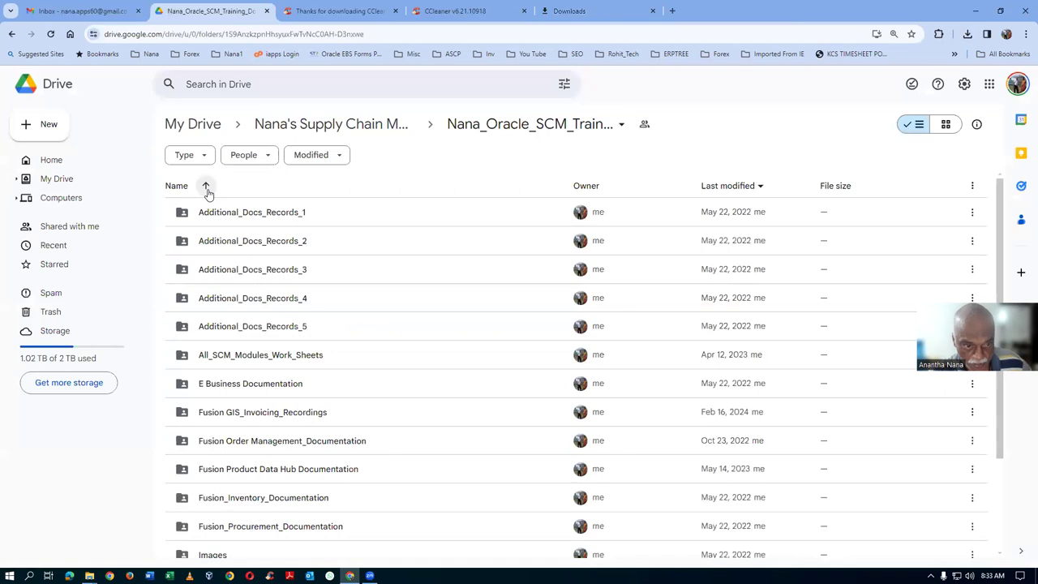
# Step: Look at Additional_Docs_Records_1 in the docs dumps folder, check how to reach it from the parent Supply Chain Management folder, and return there
pyautogui.click(313, 217)
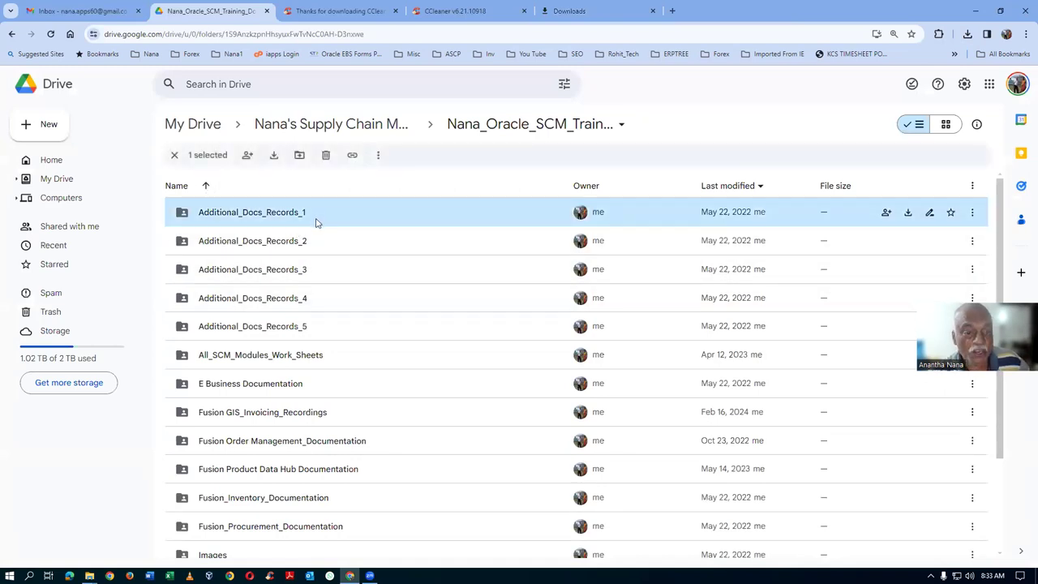
pyautogui.click(348, 134)
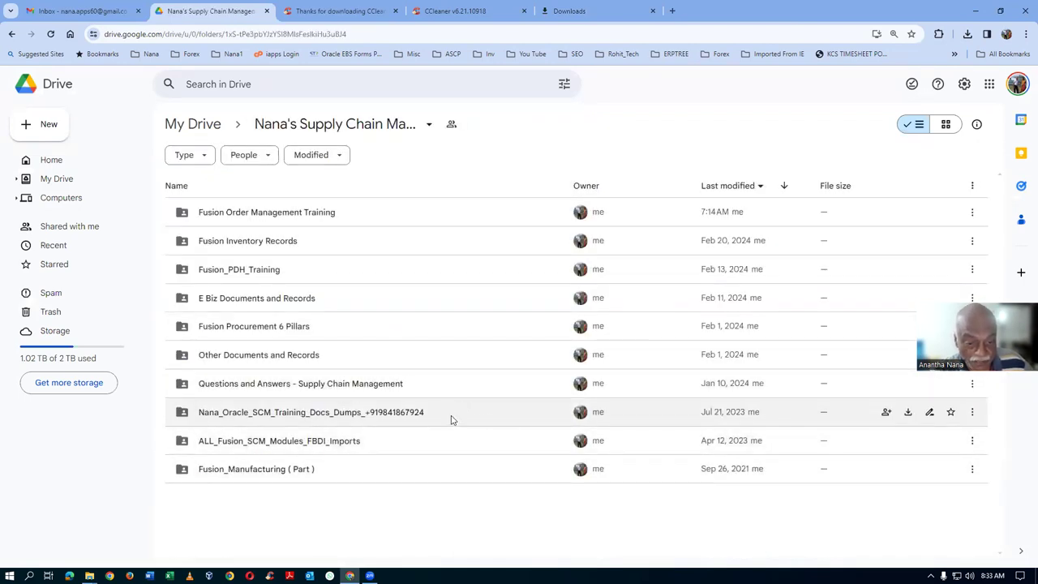
pyautogui.doubleClick(452, 419)
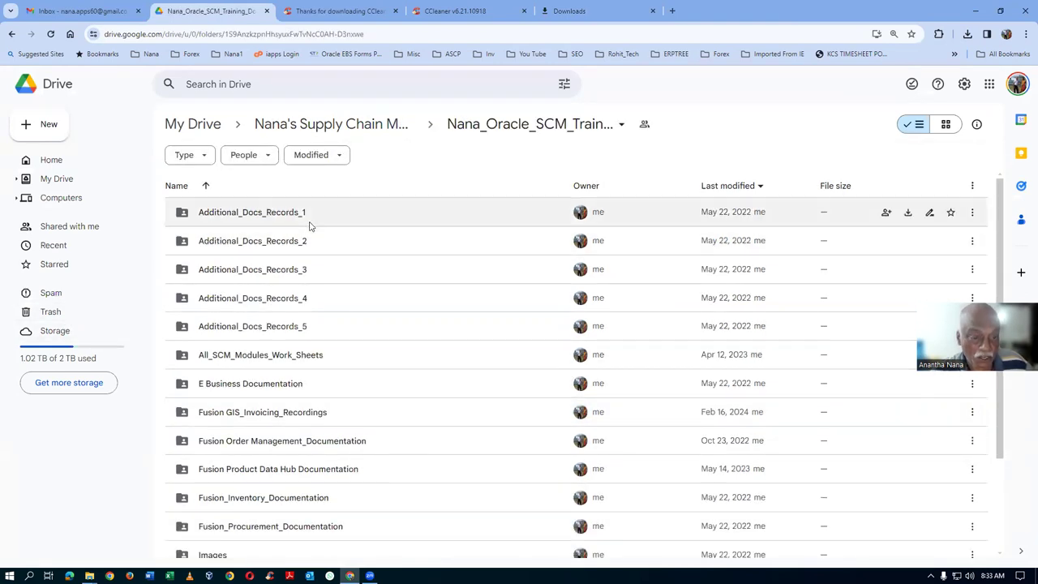
pyautogui.click(339, 217)
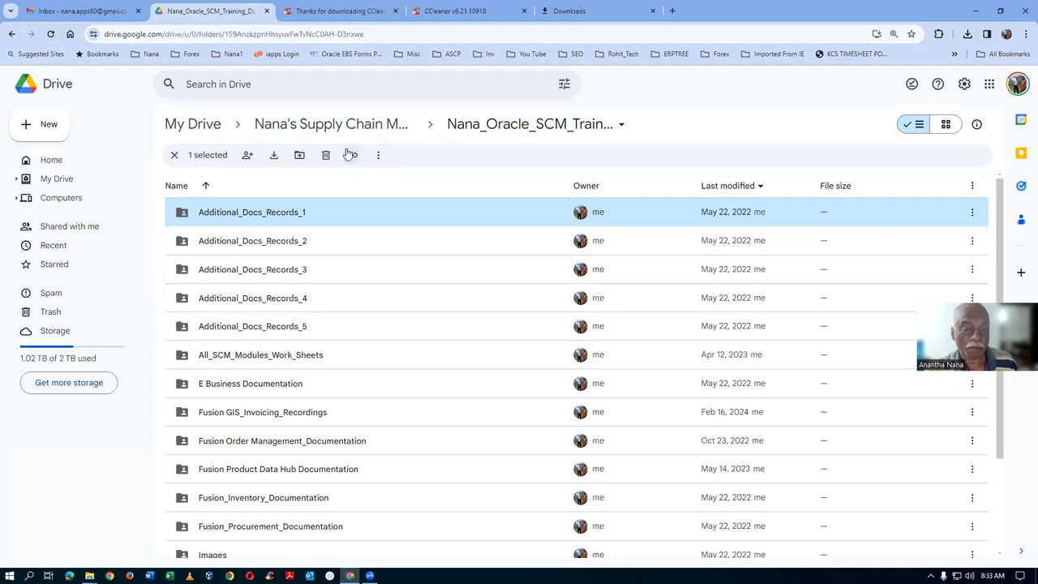
pyautogui.click(304, 126)
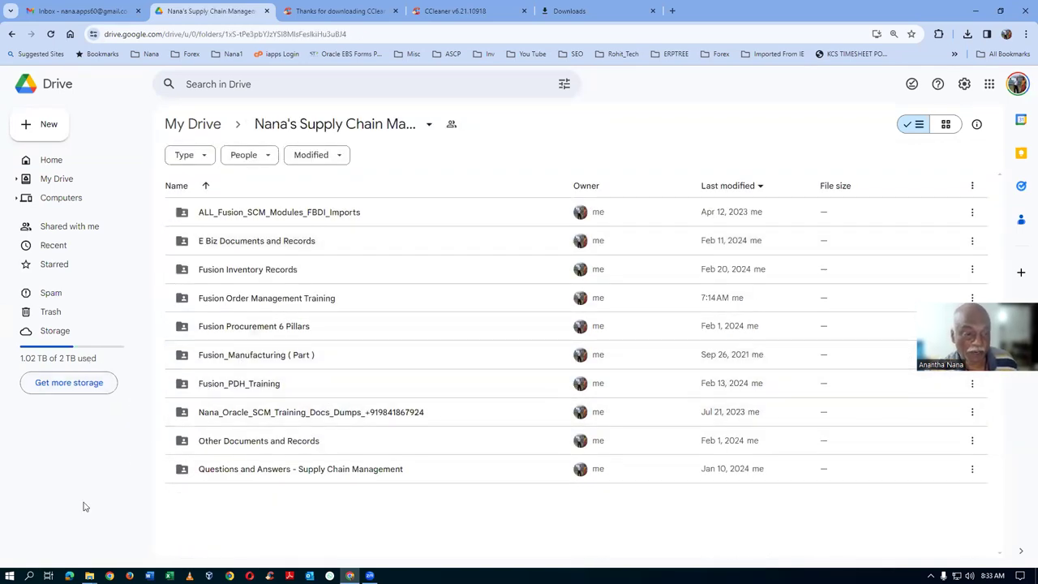
# Step: Return to File Explorer, open the extracted 001 folder, widen its Name column, and look through the files in its Fusion_PDH_Training subfolder
pyautogui.moveTo(89, 576)
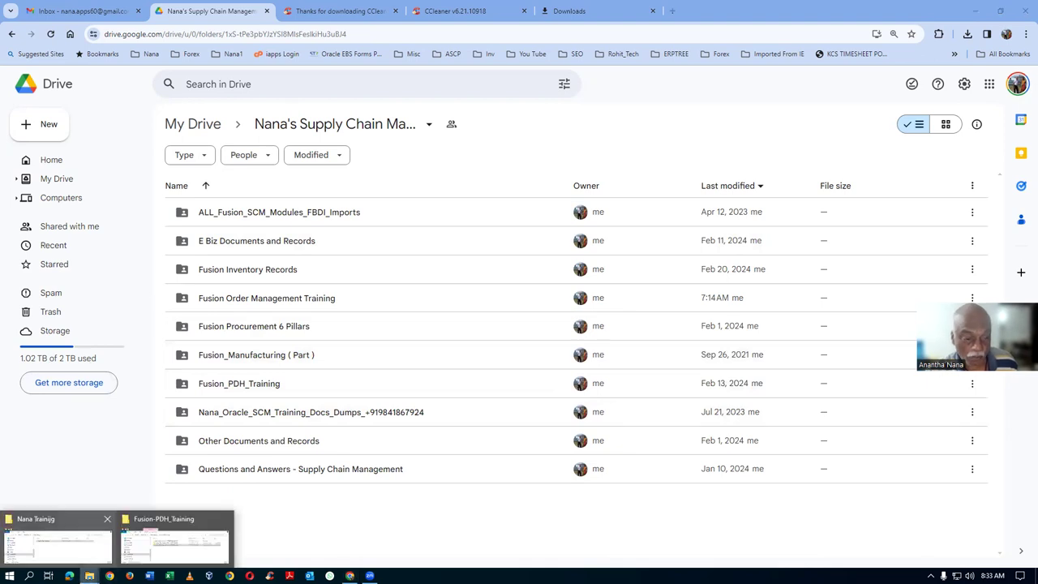
pyautogui.click(183, 541)
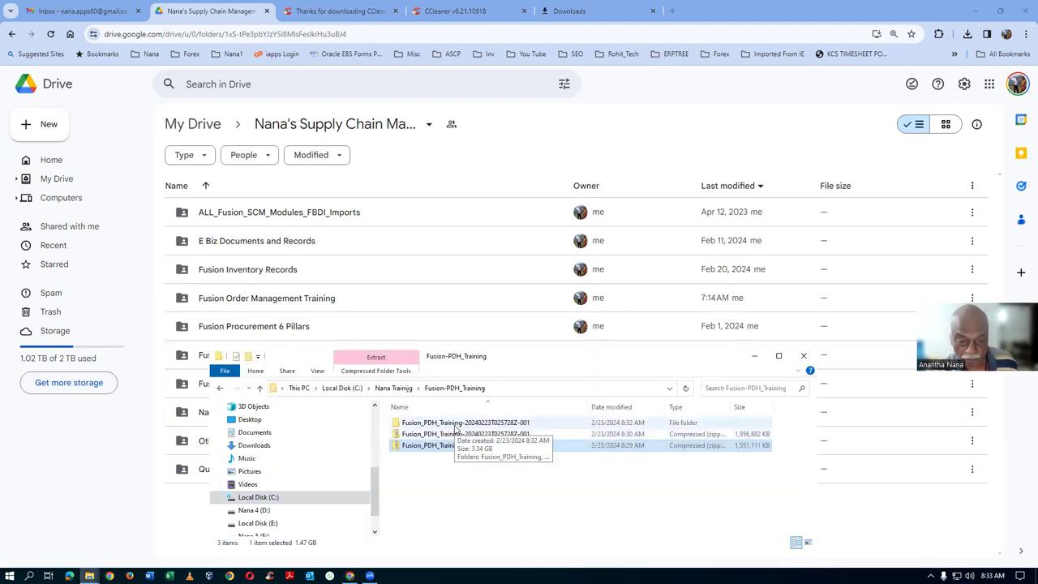
pyautogui.click(458, 424)
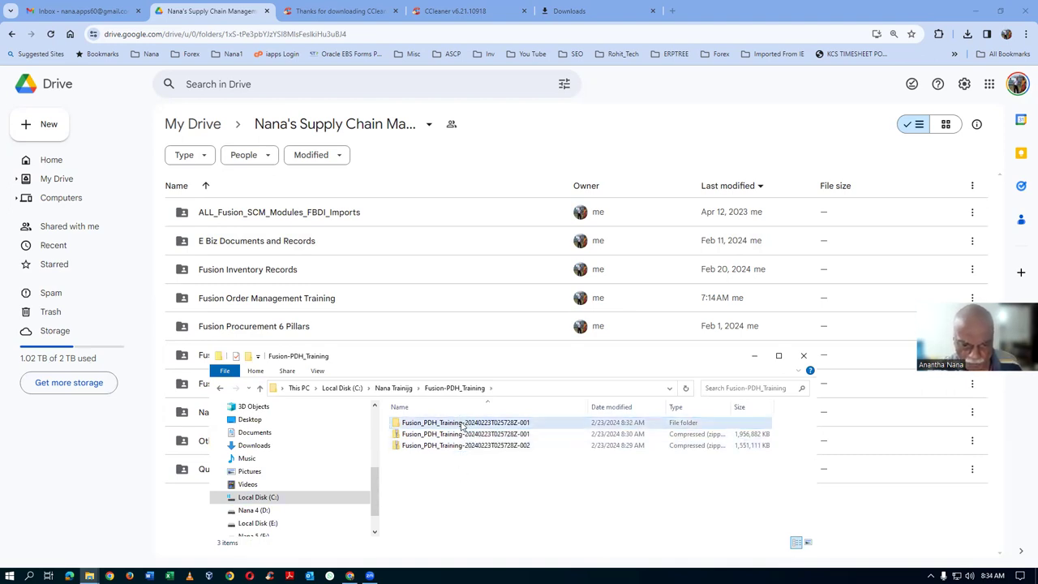
pyautogui.doubleClick(460, 423)
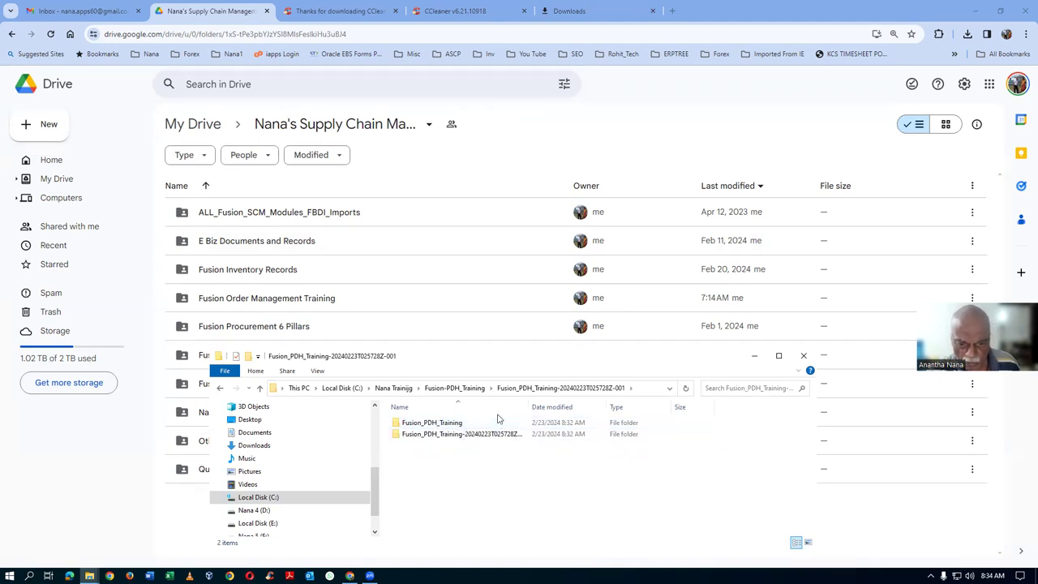
pyautogui.moveTo(529, 406); pyautogui.dragTo(573, 406)
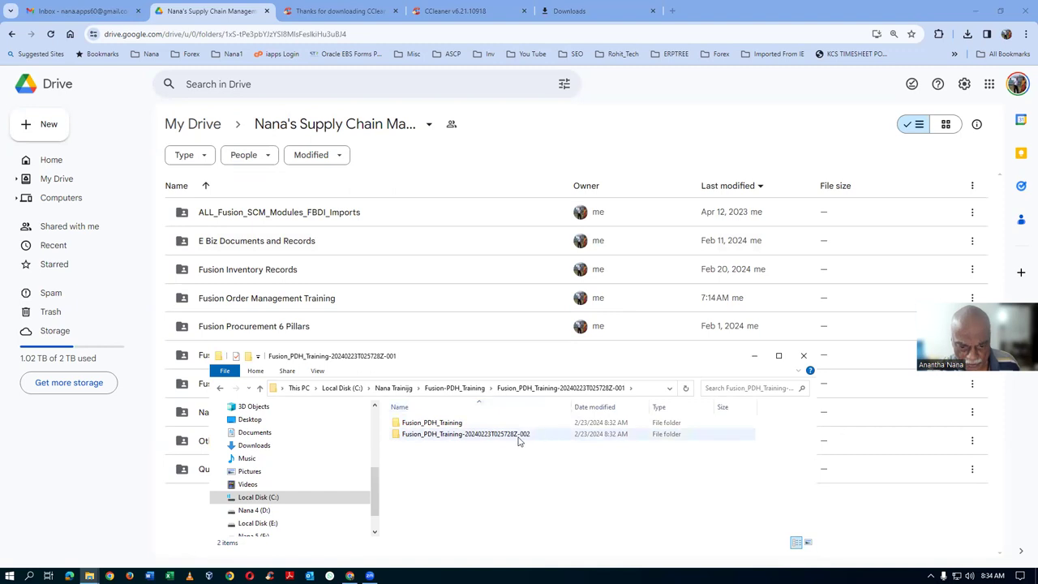
pyautogui.doubleClick(443, 423)
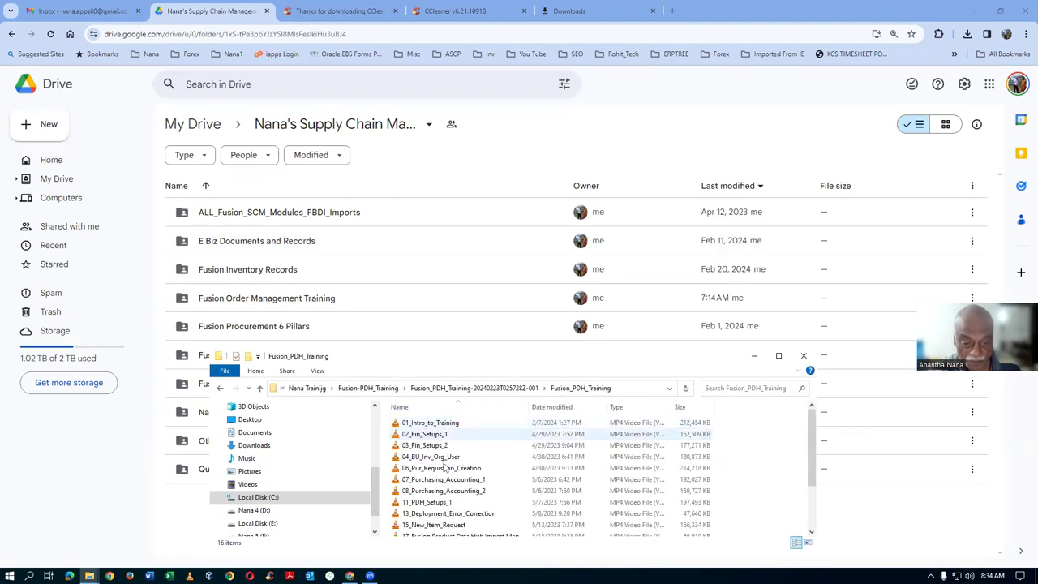
pyautogui.scroll(-1, 430, 487)
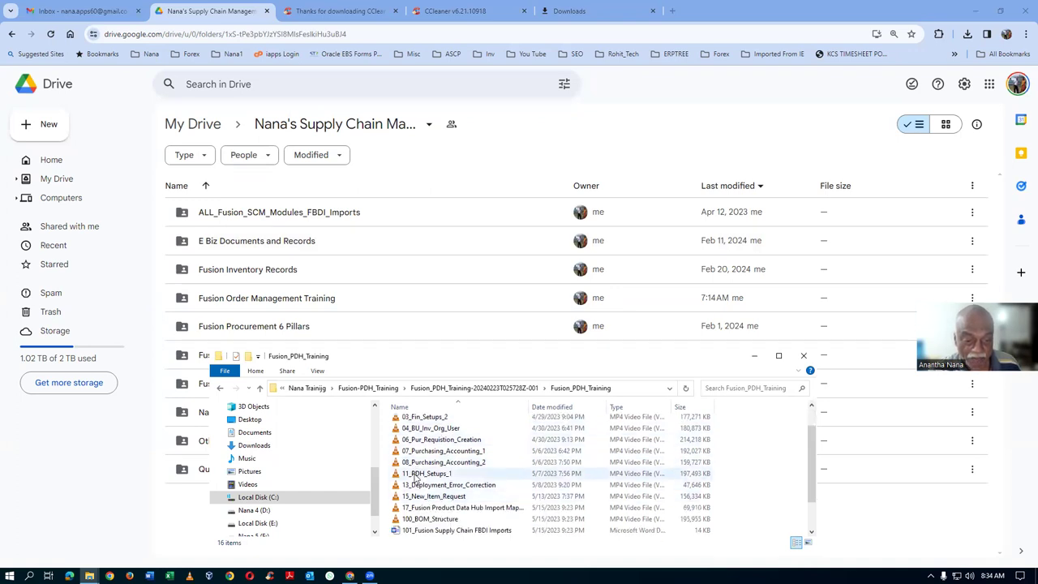
pyautogui.scroll(-1, 428, 504)
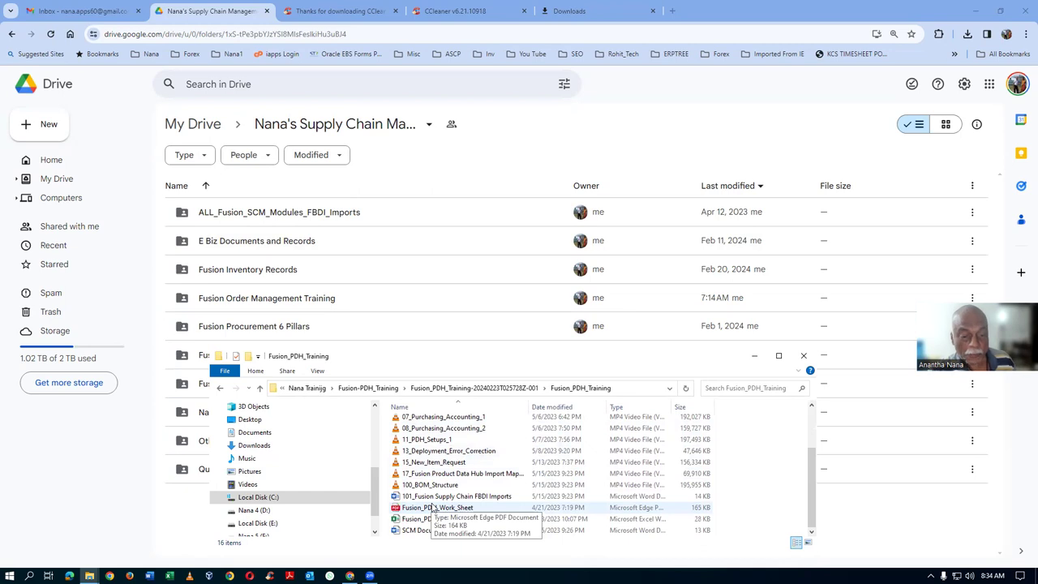
# Step: Move all six videos from the Fusion_PDH_Training subfolder of the 002 folder into the Fusion_PDH_Training subfolder of the 001 folder
pyautogui.click(259, 388)
pyautogui.click(479, 435)
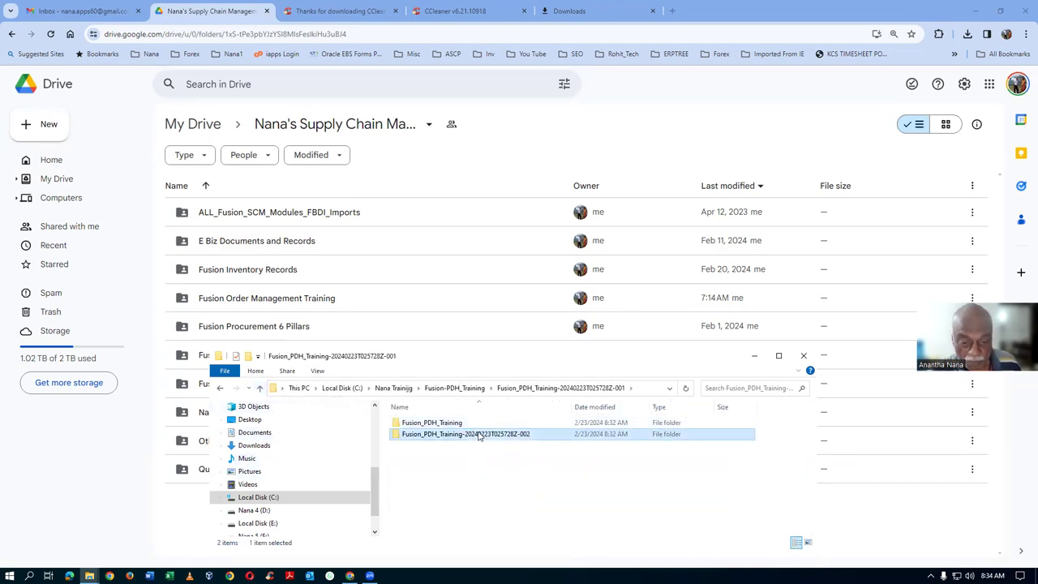
pyautogui.doubleClick(437, 435)
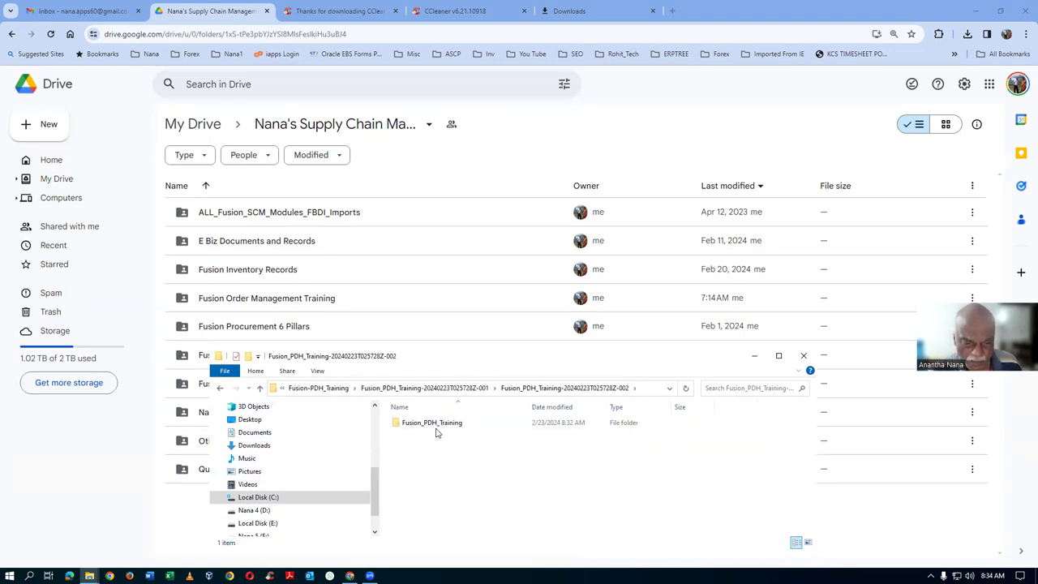
pyautogui.doubleClick(444, 428)
pyautogui.click(442, 426)
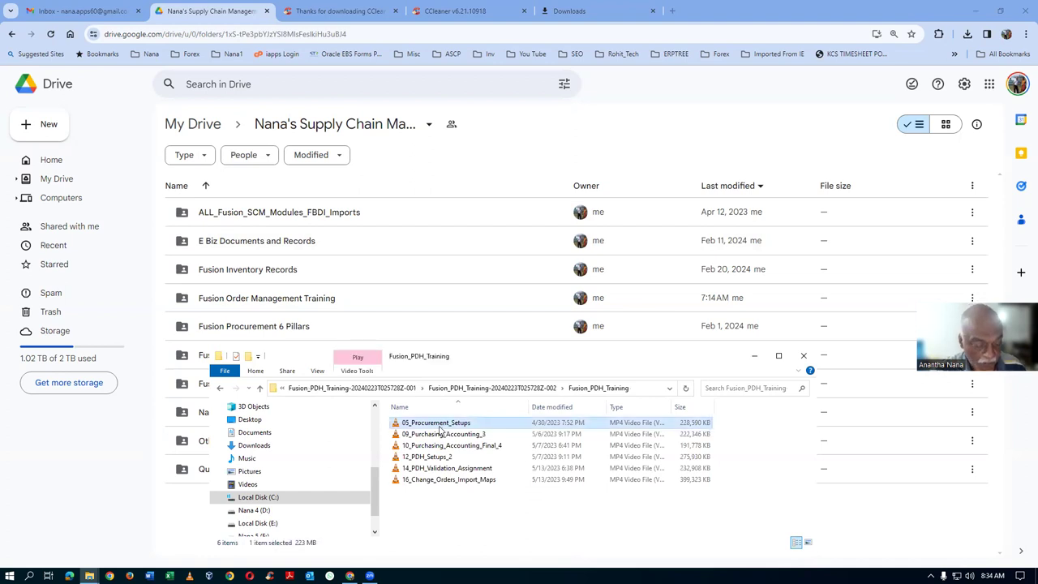
pyautogui.hotkey('ctrl', 'a')
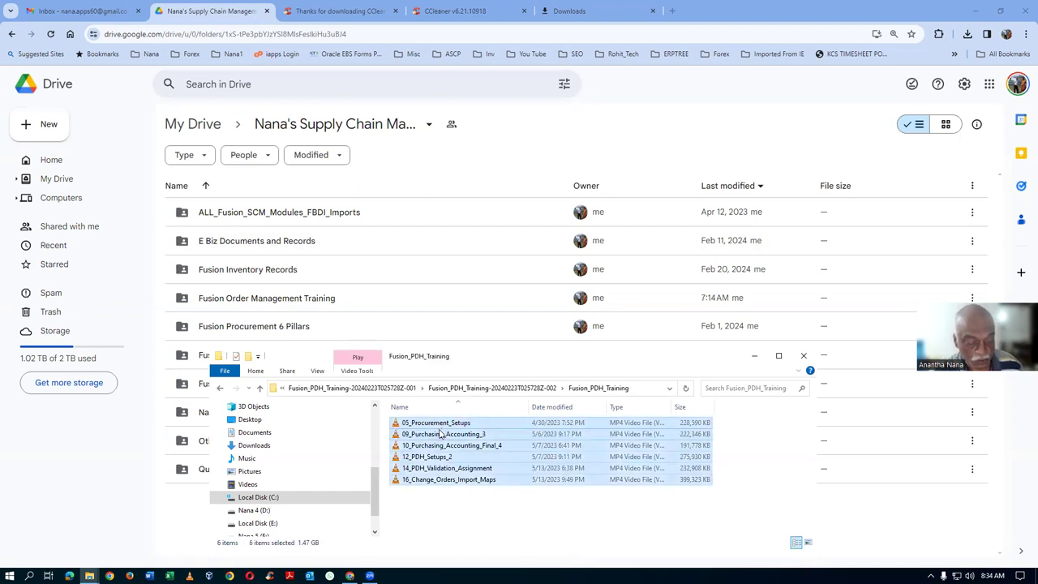
pyautogui.click(260, 389)
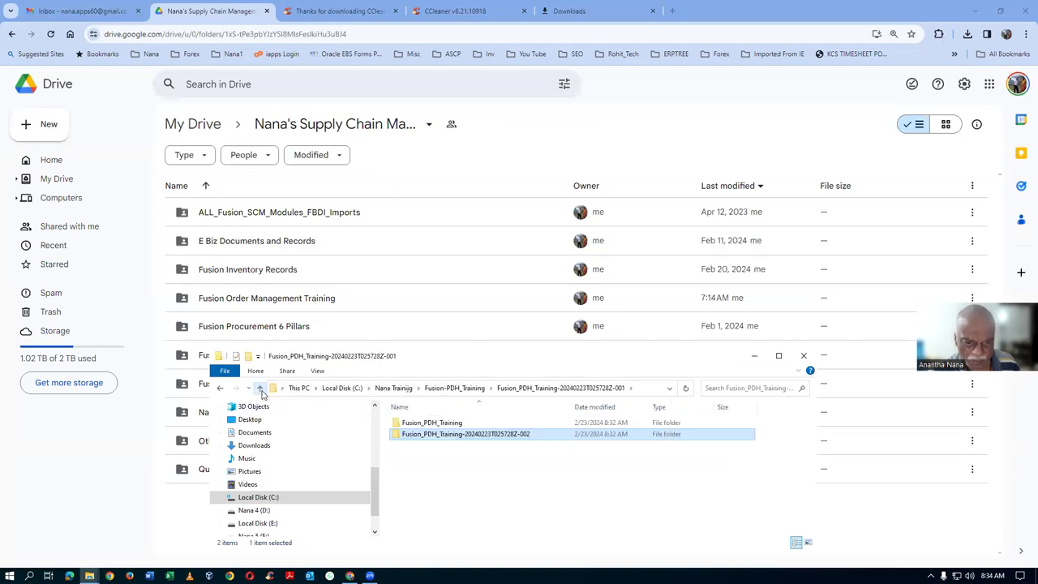
pyautogui.doubleClick(431, 425)
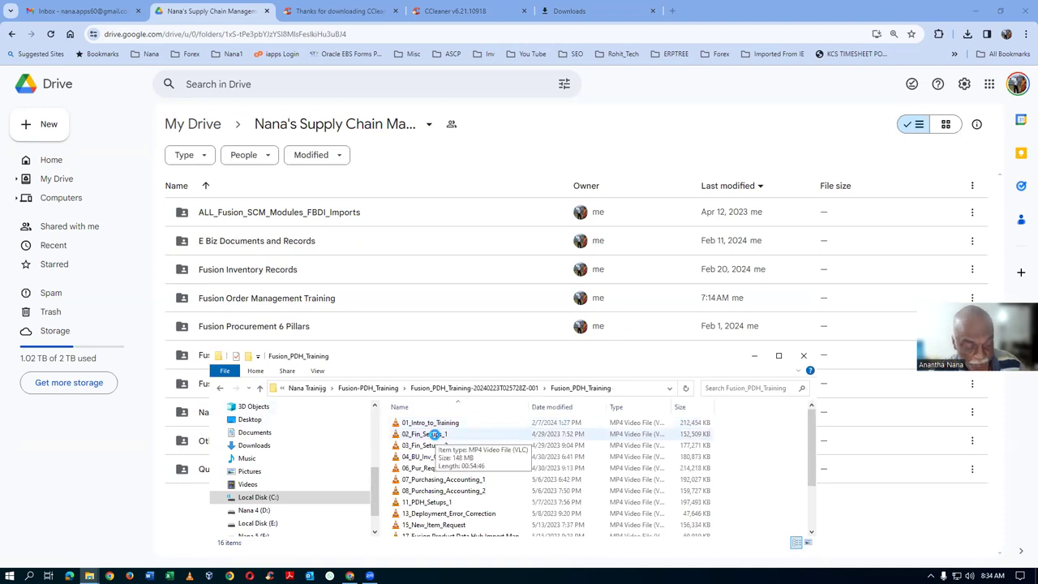
pyautogui.hotkey('ctrl', 'v')
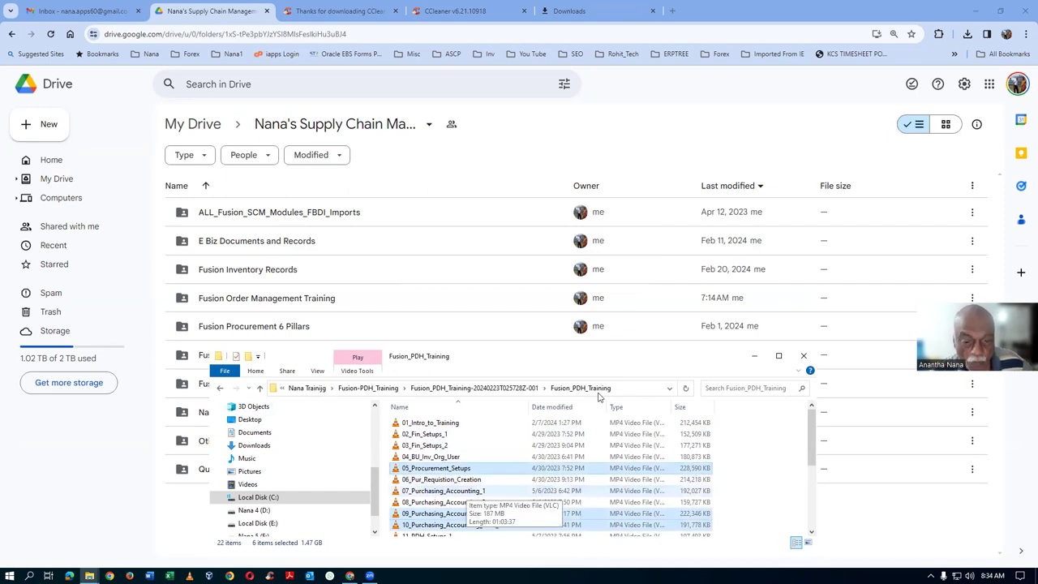
# Step: Reopen the Fusion_PDH_Training subfolder of the 001 folder and look through all its files down to SCM Documentation and Dumps
pyautogui.click(460, 389)
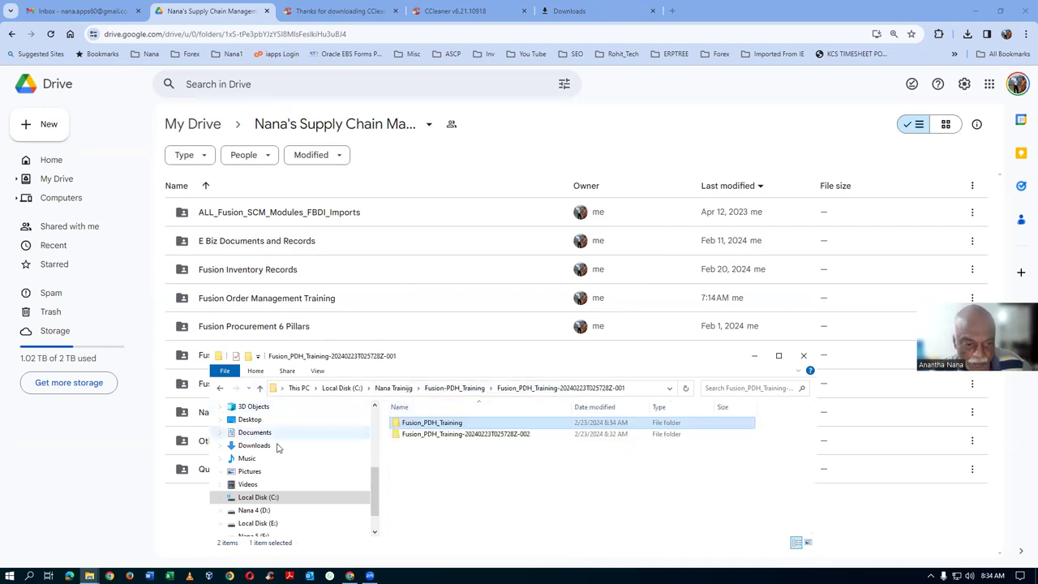
pyautogui.doubleClick(415, 425)
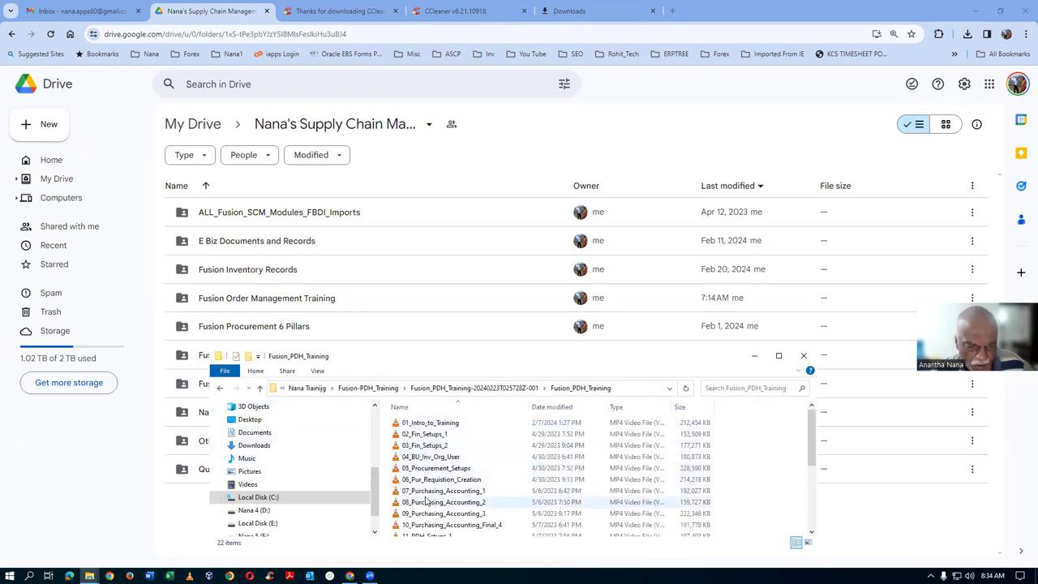
pyautogui.scroll(-1, 428, 504)
pyautogui.scroll(-2, 427, 504)
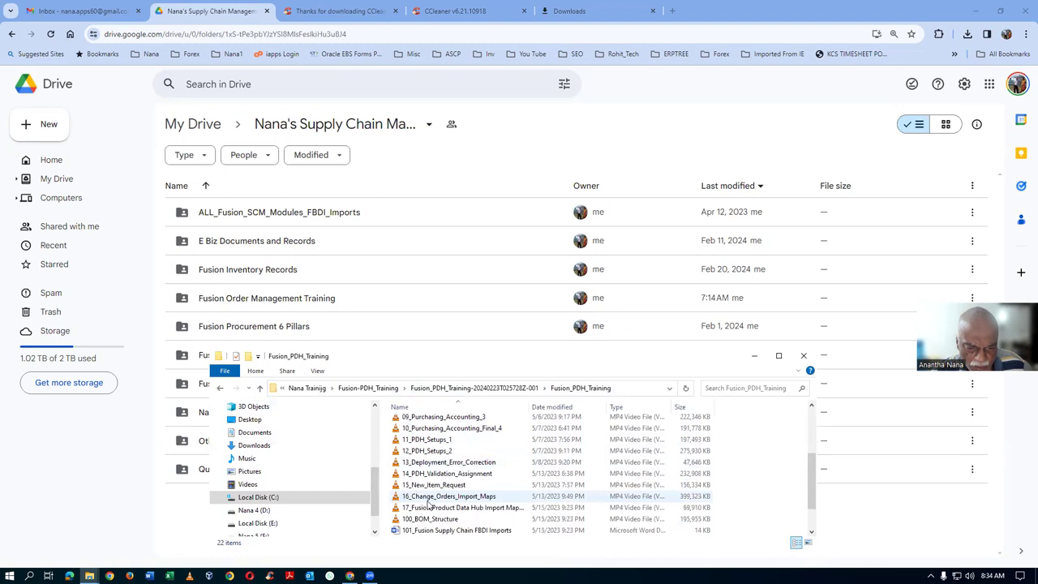
pyautogui.scroll(-1, 428, 503)
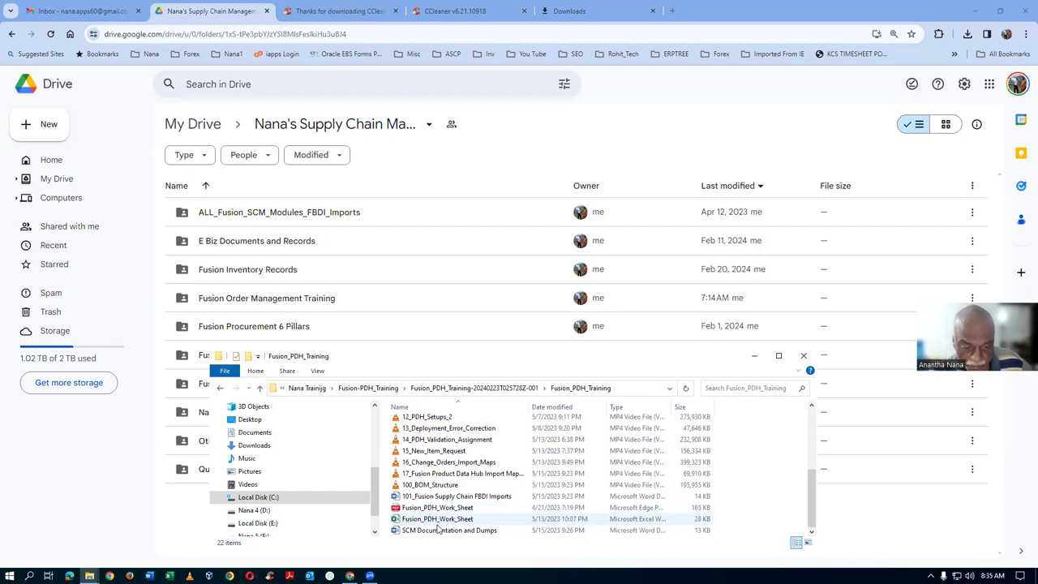
pyautogui.click(469, 532)
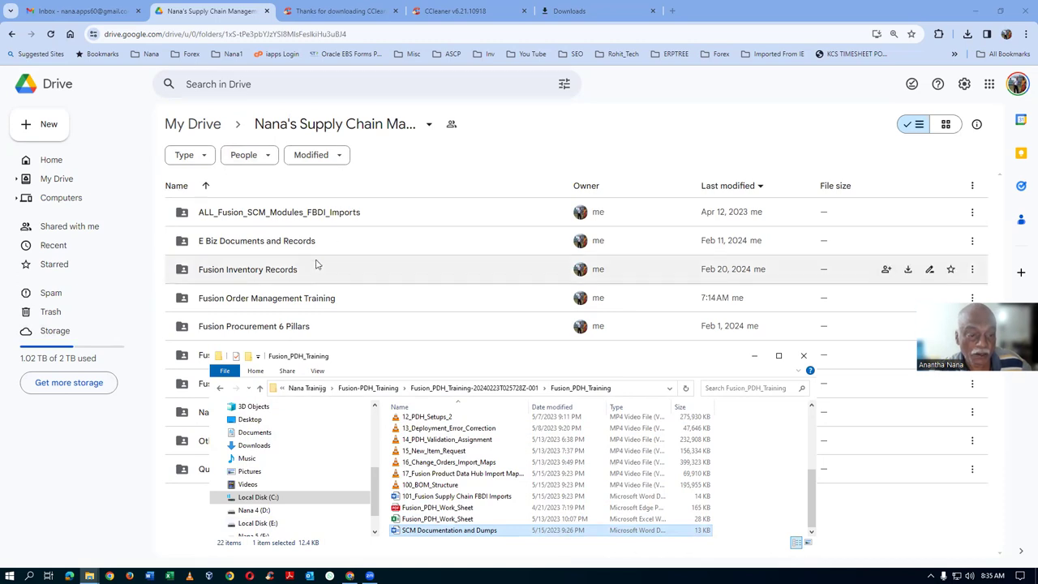
# Step: Switch to Google Drive, open its Fusion_PDH_Training folder, and check the file list to the end against the local copy
pyautogui.click(202, 479)
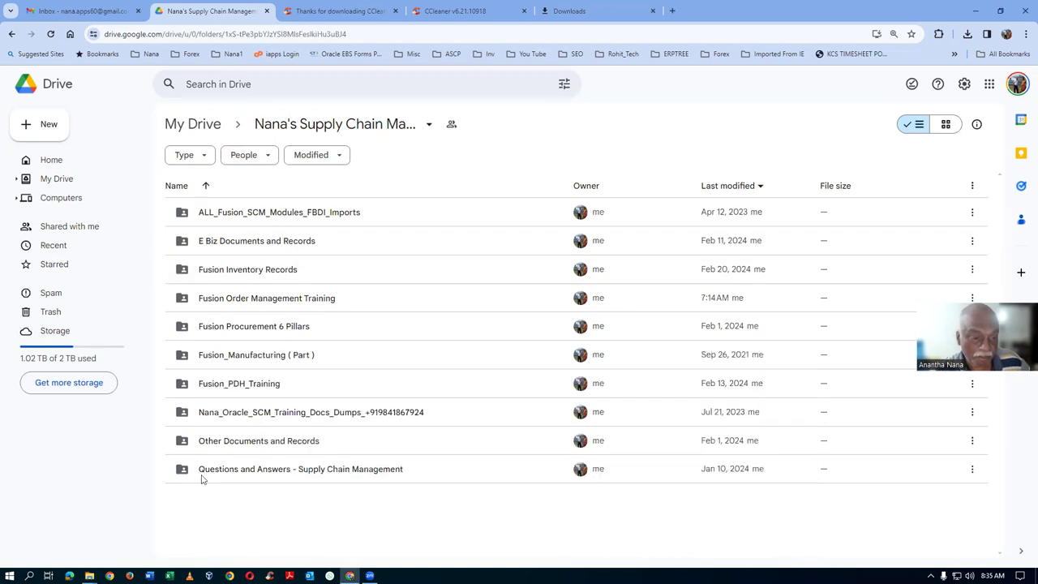
pyautogui.click(271, 394)
pyautogui.doubleClick(272, 395)
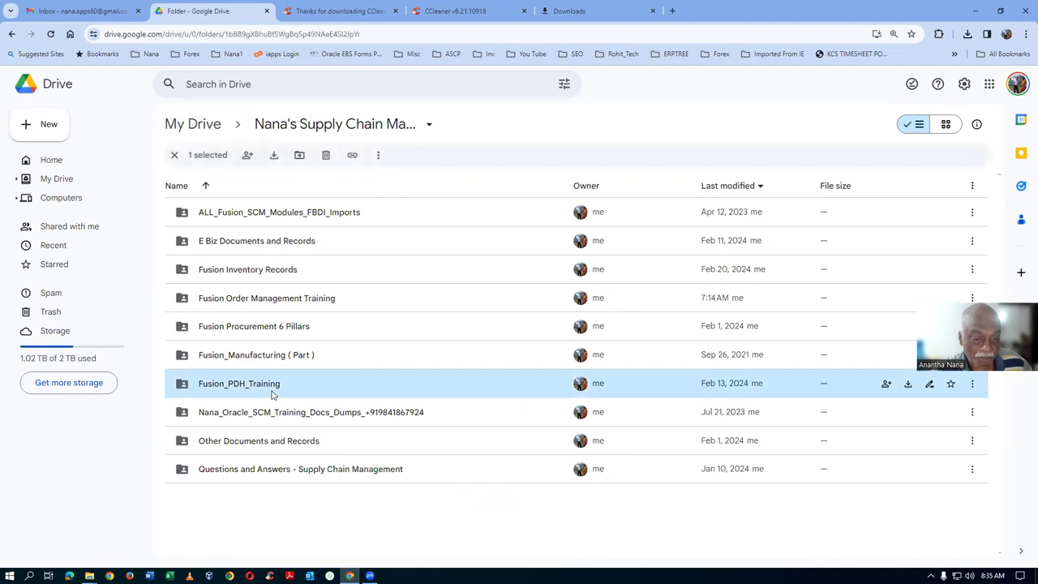
pyautogui.scroll(-5, 270, 408)
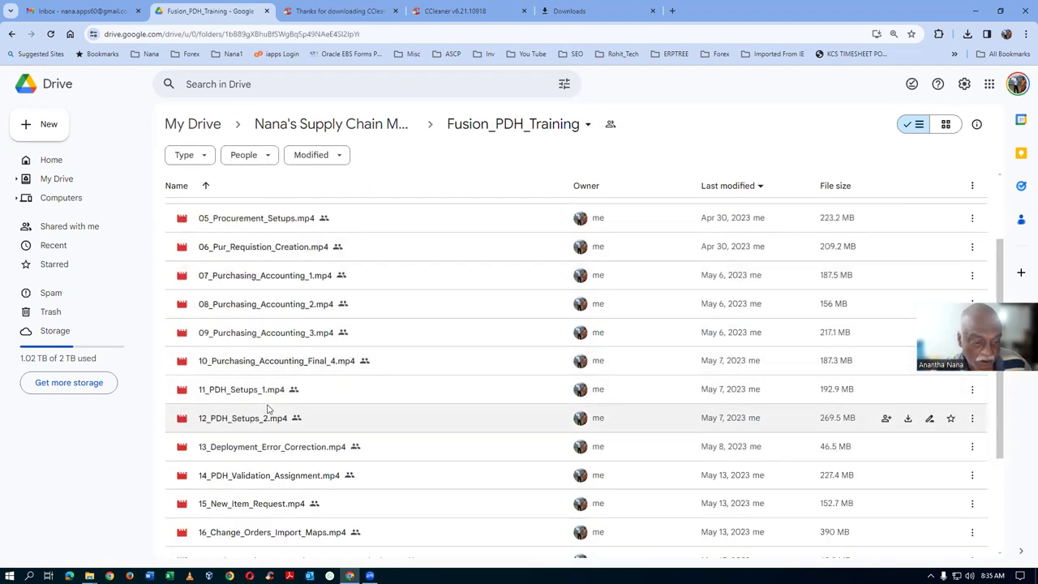
pyautogui.scroll(-1, 237, 502)
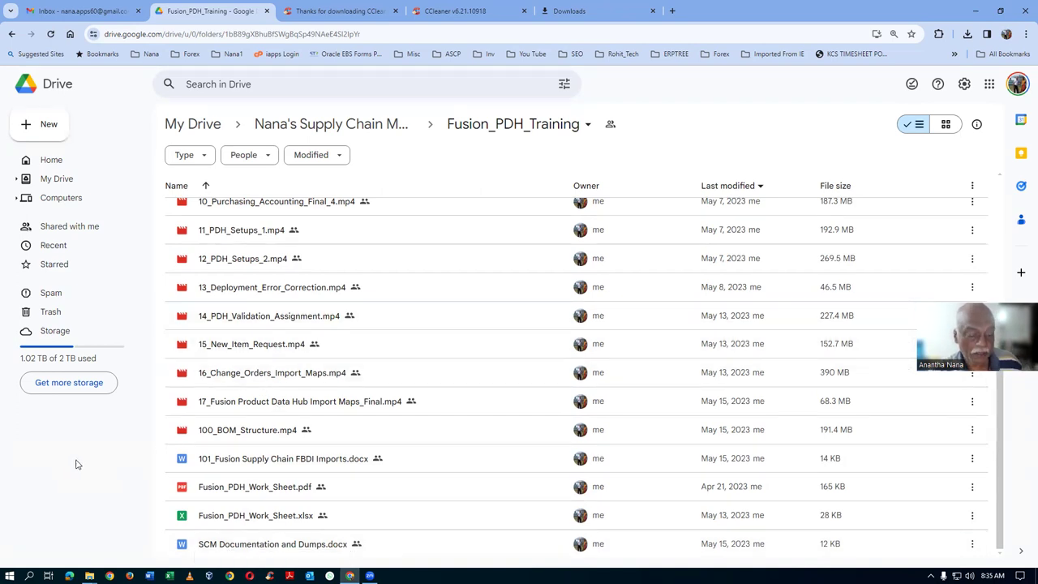
# Step: Return to File Explorer and copy the Fusion_PDH_Training subfolder of the 001 folder into the main training folder on Local Disk (C:)
pyautogui.hotkey('alt', 'Tab')
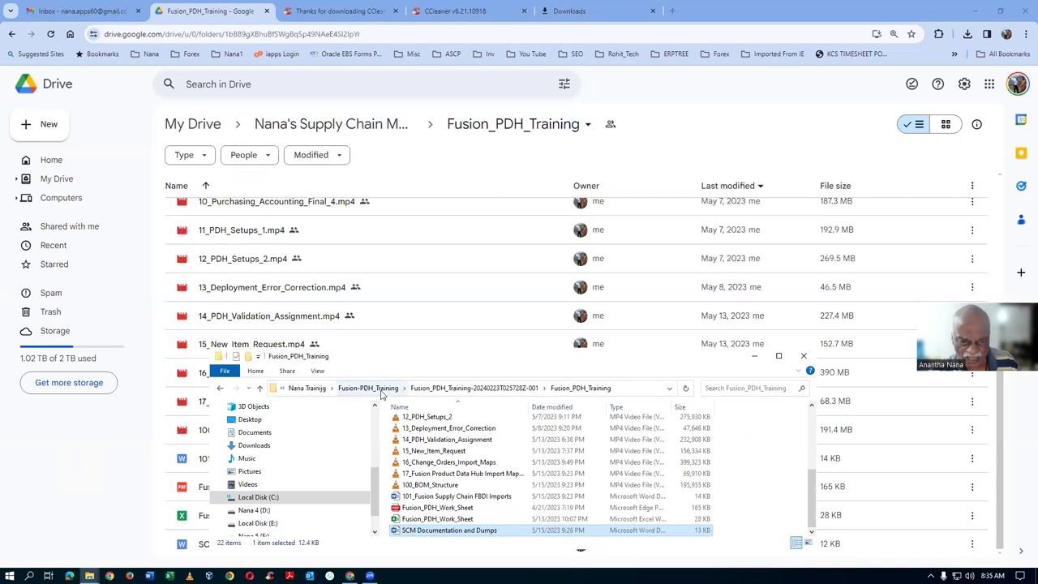
pyautogui.click(438, 390)
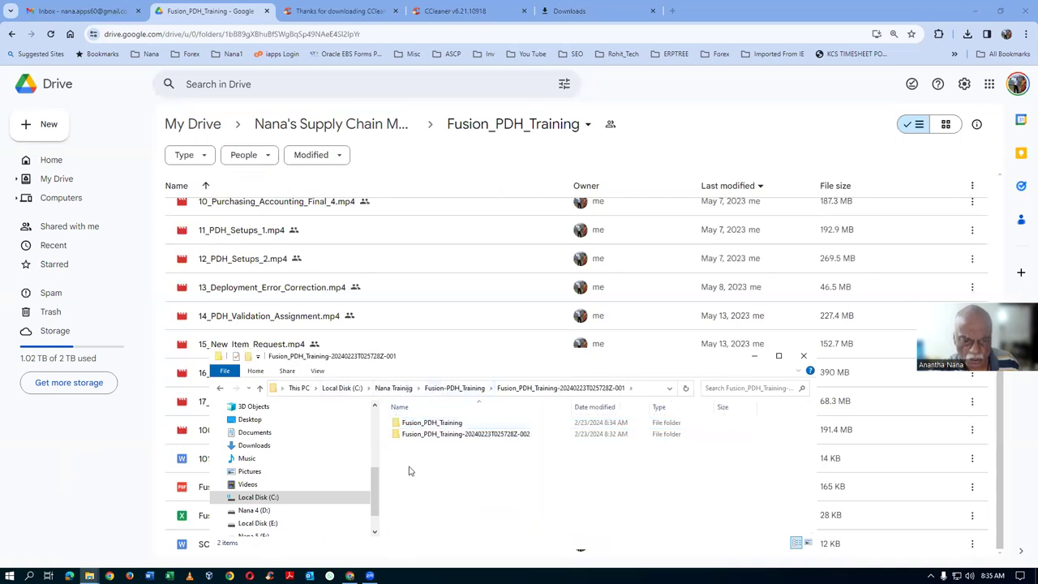
pyautogui.click(416, 427)
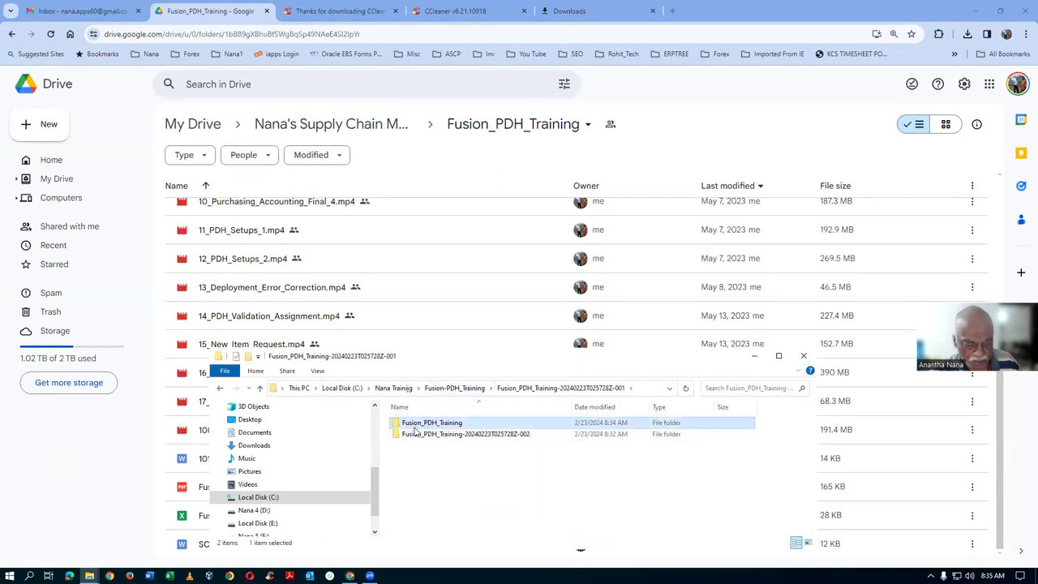
pyautogui.click(260, 388)
pyautogui.click(259, 388)
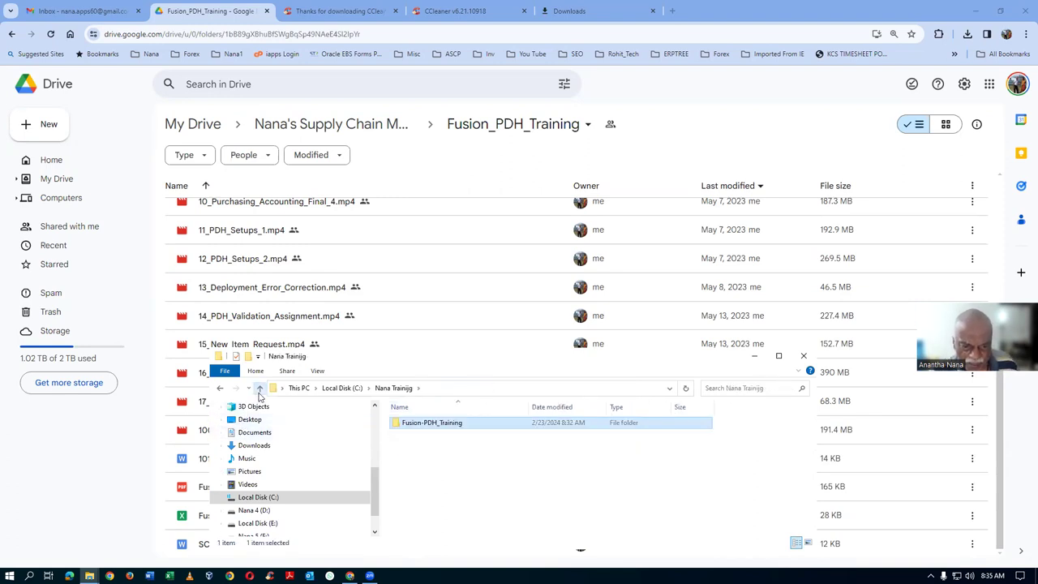
pyautogui.click(259, 388)
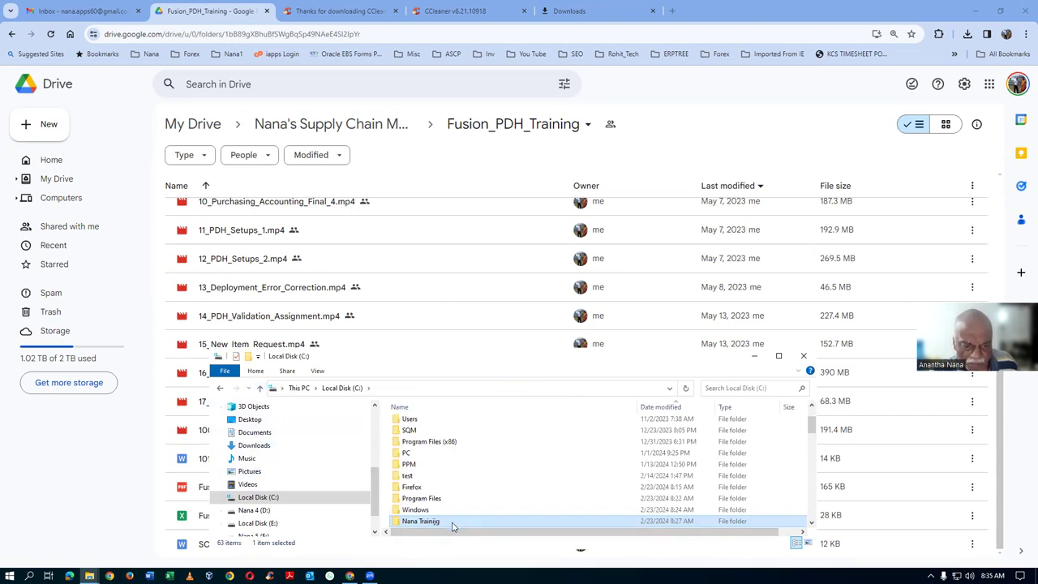
pyautogui.moveTo(452, 529)
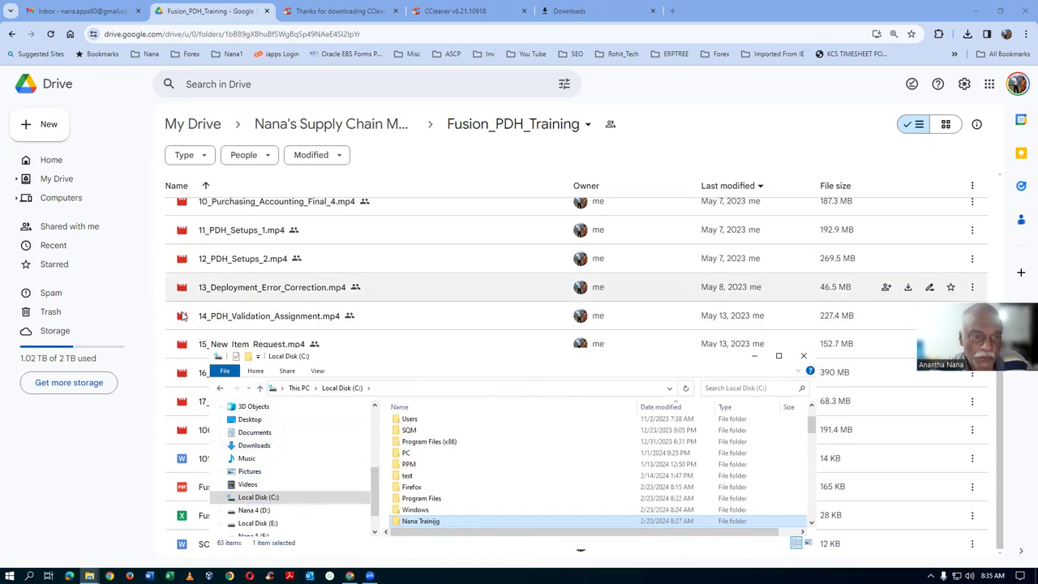
pyautogui.doubleClick(455, 523)
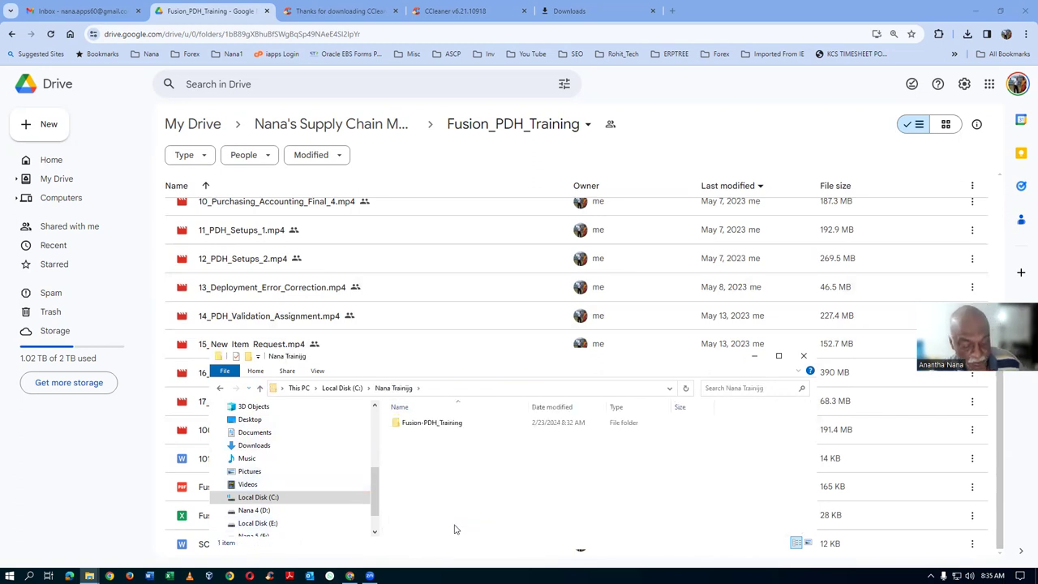
pyautogui.hotkey('ctrl', 'v')
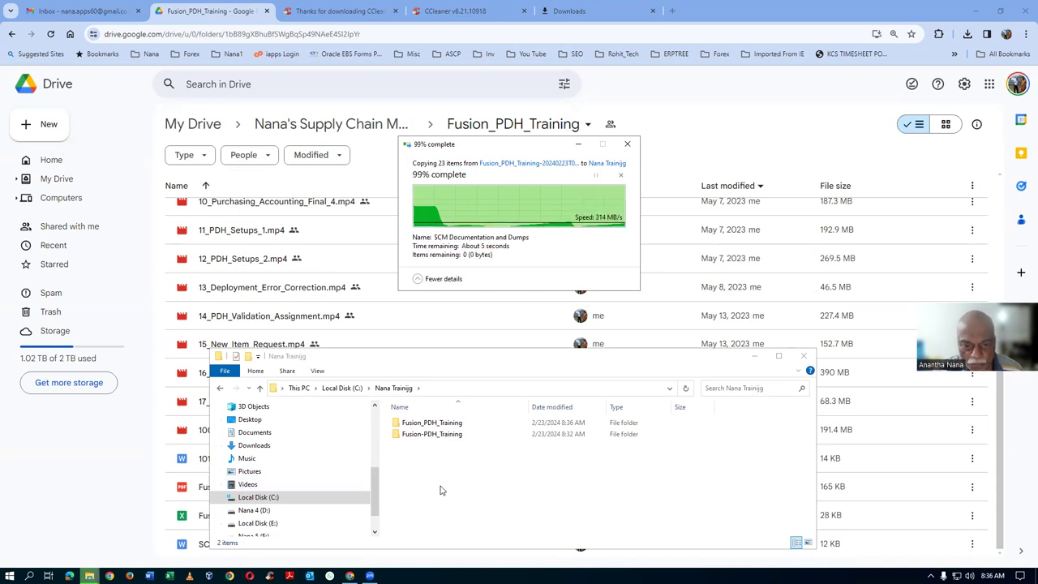
# Step: Check the files in the copied Fusion_PDH_Training folder and the archives in the old Fusion-PDH_Training folder, and return to the main training folder
pyautogui.doubleClick(434, 424)
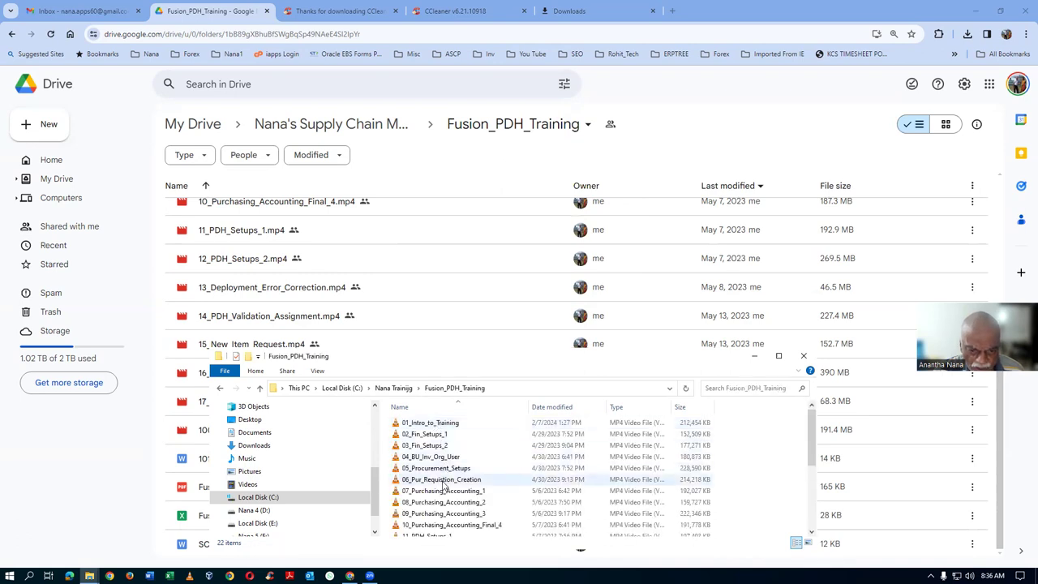
pyautogui.scroll(-5, 443, 485)
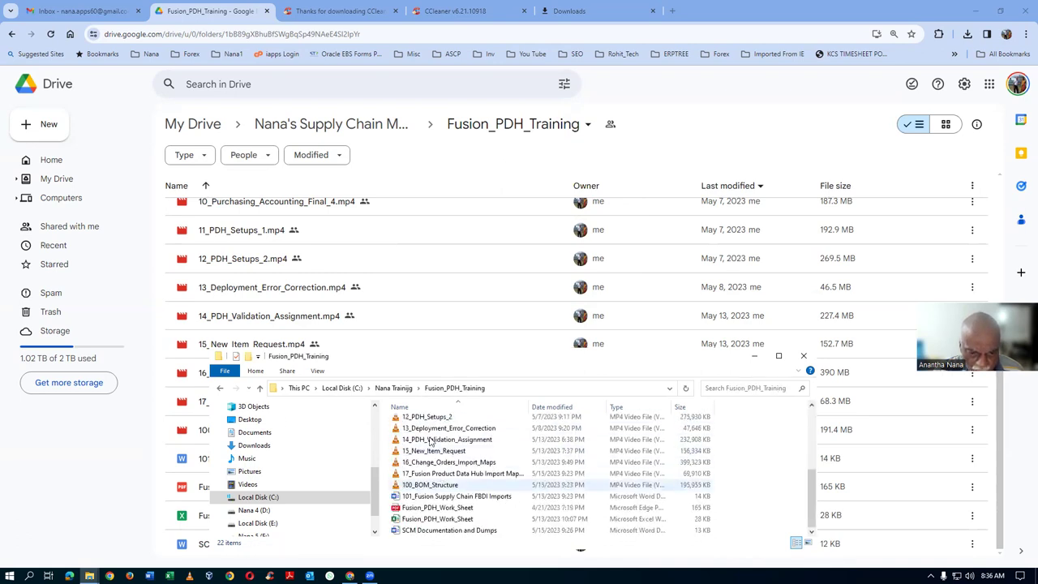
pyautogui.hotkey('alt', 'Up')
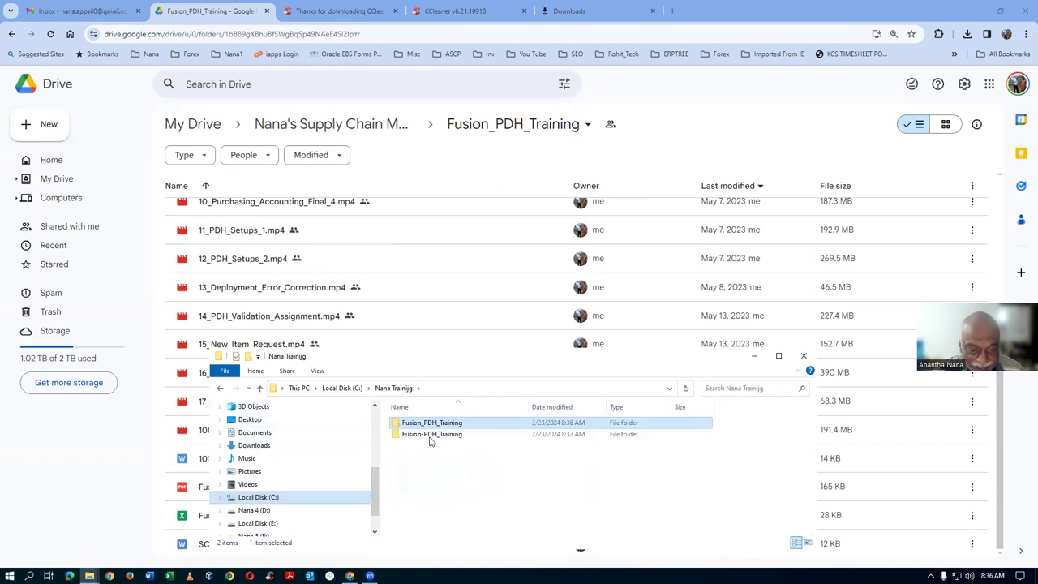
pyautogui.click(431, 436)
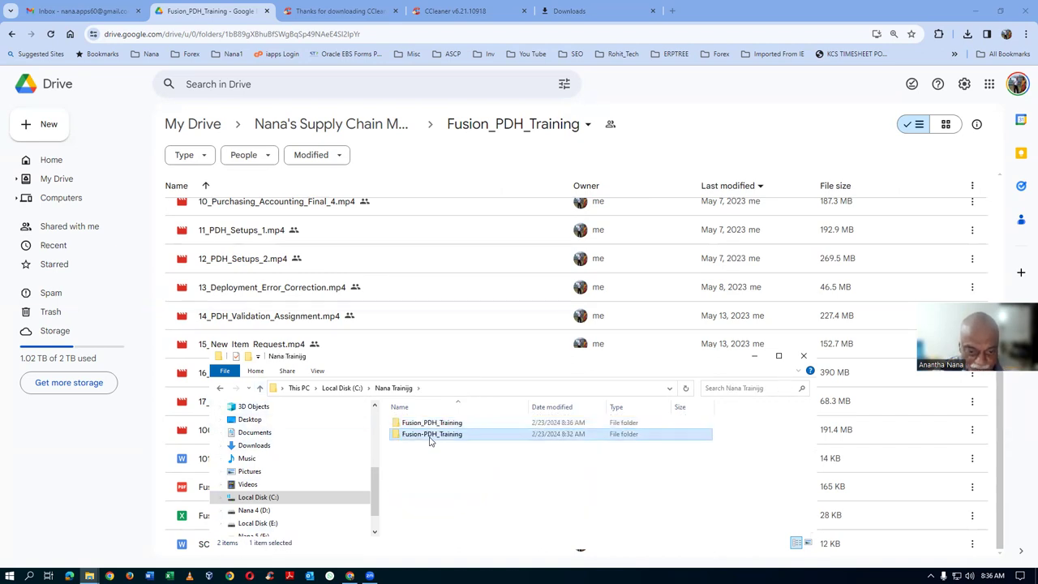
pyautogui.doubleClick(431, 436)
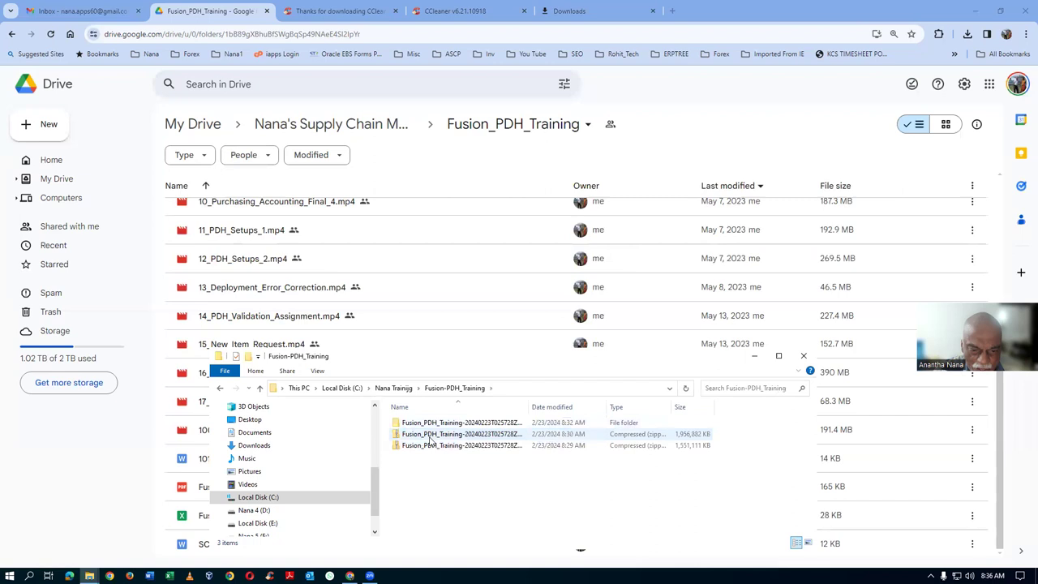
pyautogui.moveTo(529, 412); pyautogui.dragTo(556, 412)
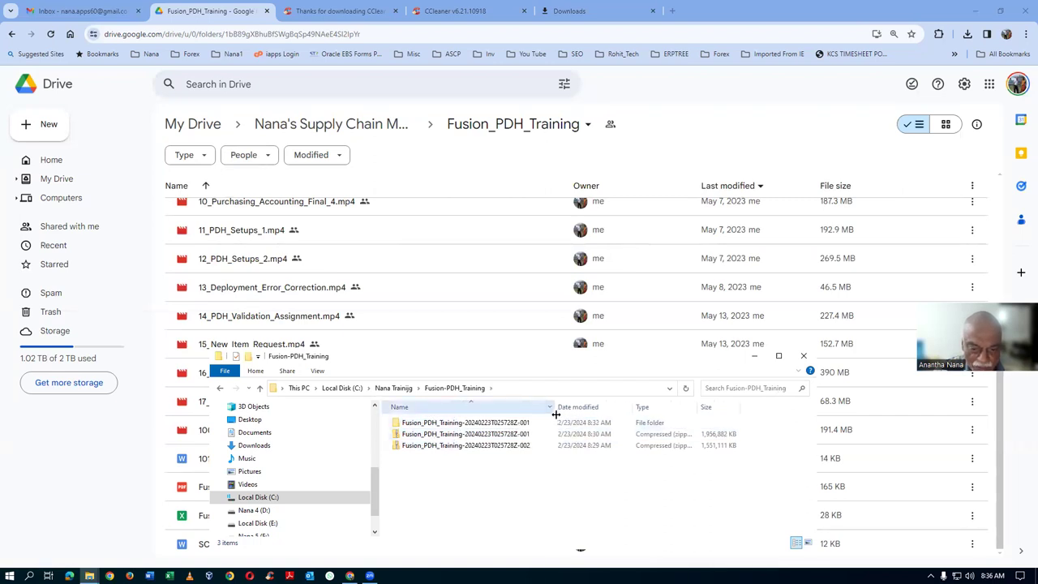
pyautogui.click(260, 388)
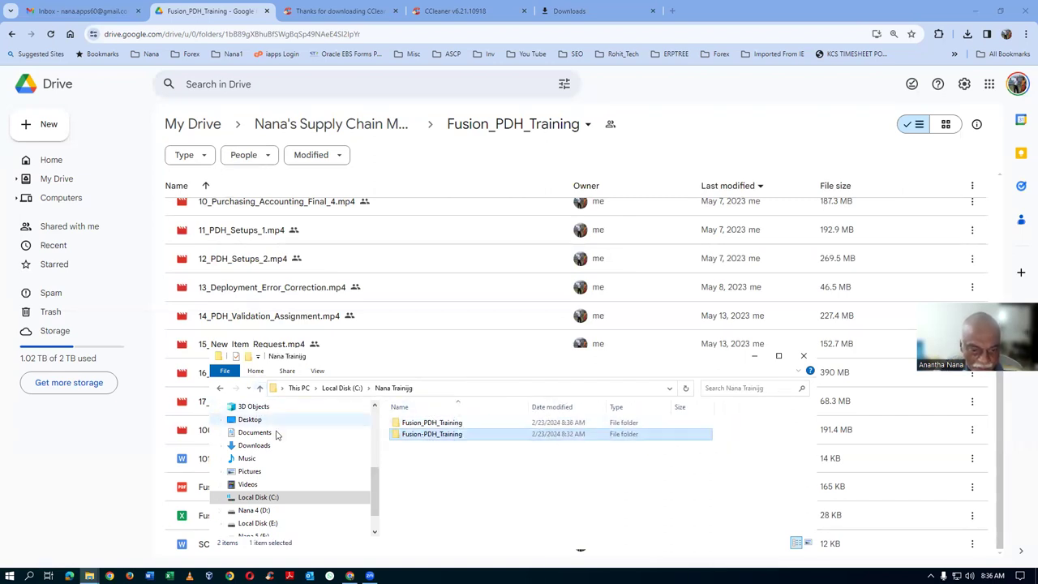
# Step: Permanently delete the old Fusion-PDH_Training folder and select the remaining Fusion_PDH_Training folder
pyautogui.click(490, 441)
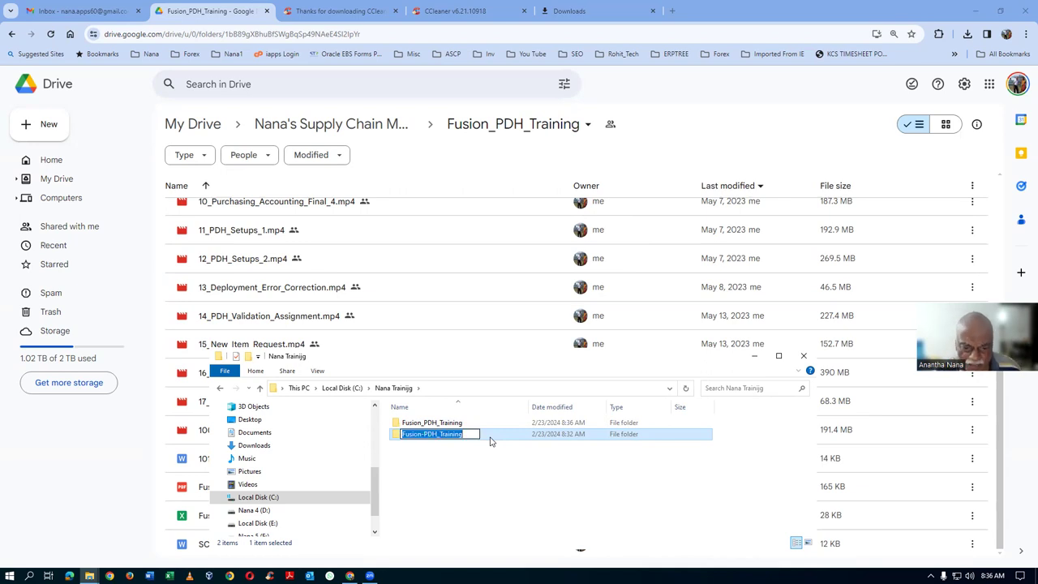
pyautogui.click(447, 502)
pyautogui.click(473, 438)
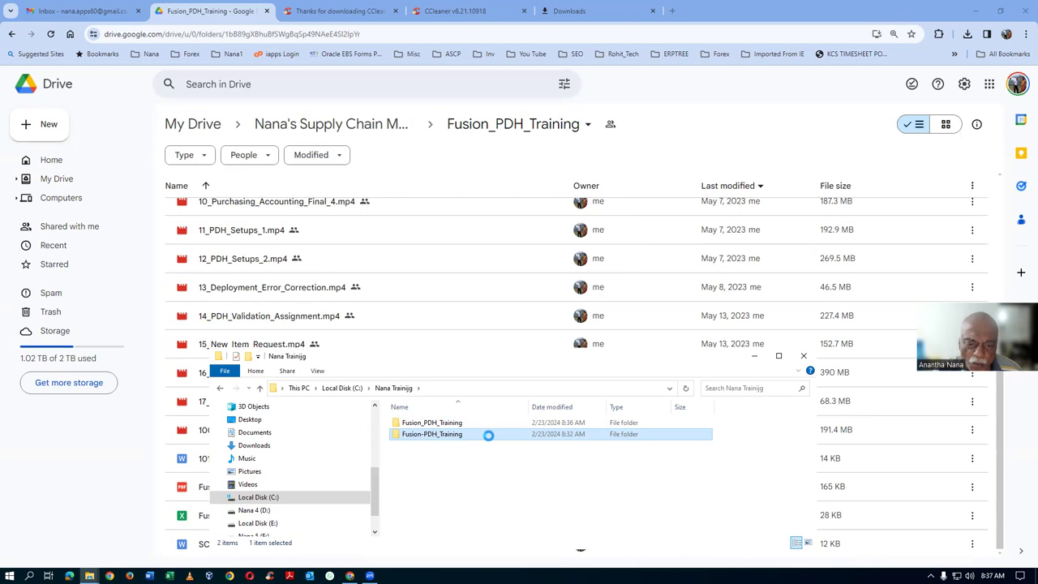
pyautogui.rightClick(486, 436)
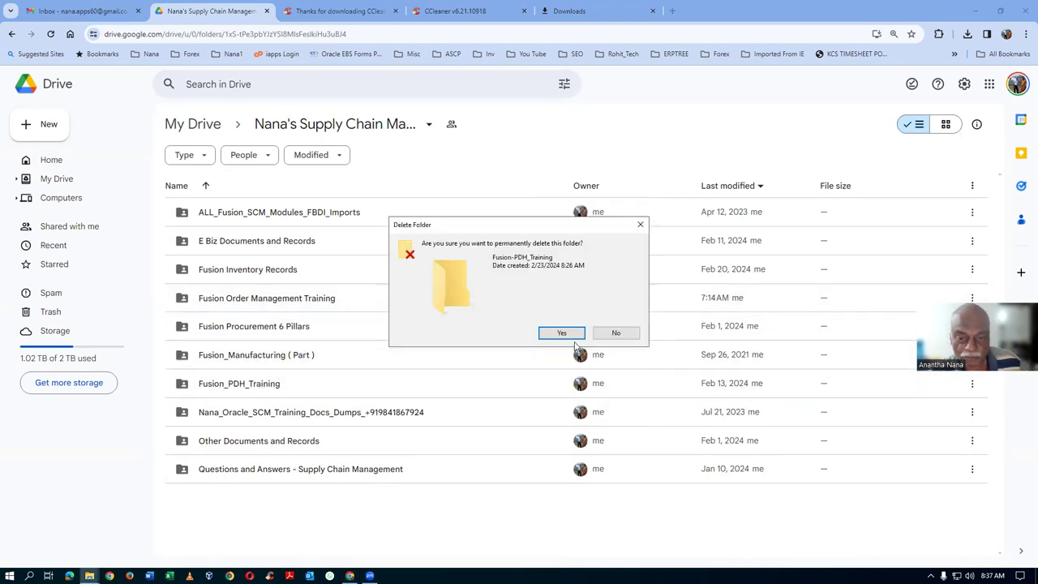
pyautogui.click(559, 334)
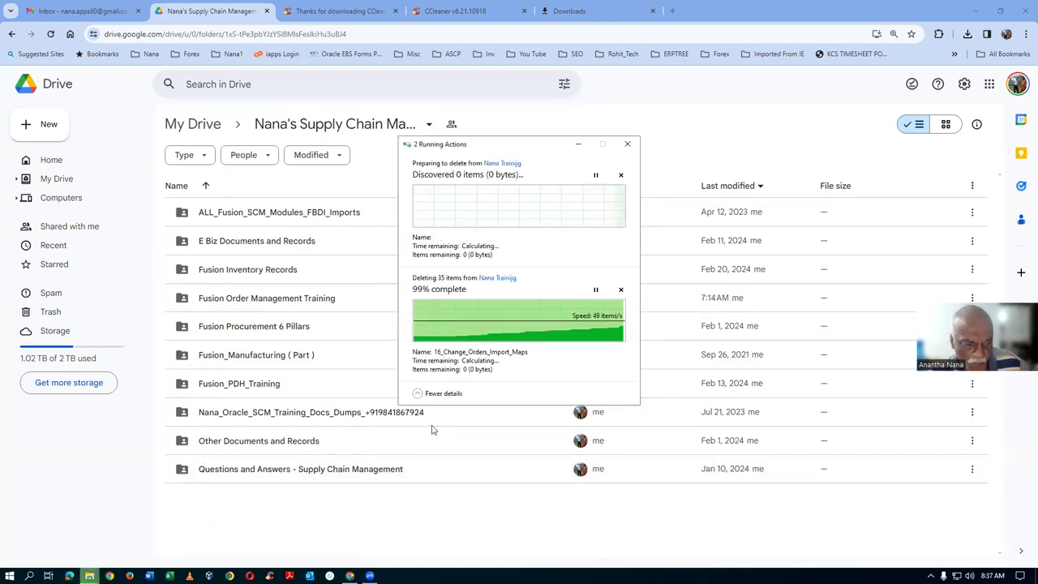
pyautogui.press('super+2')
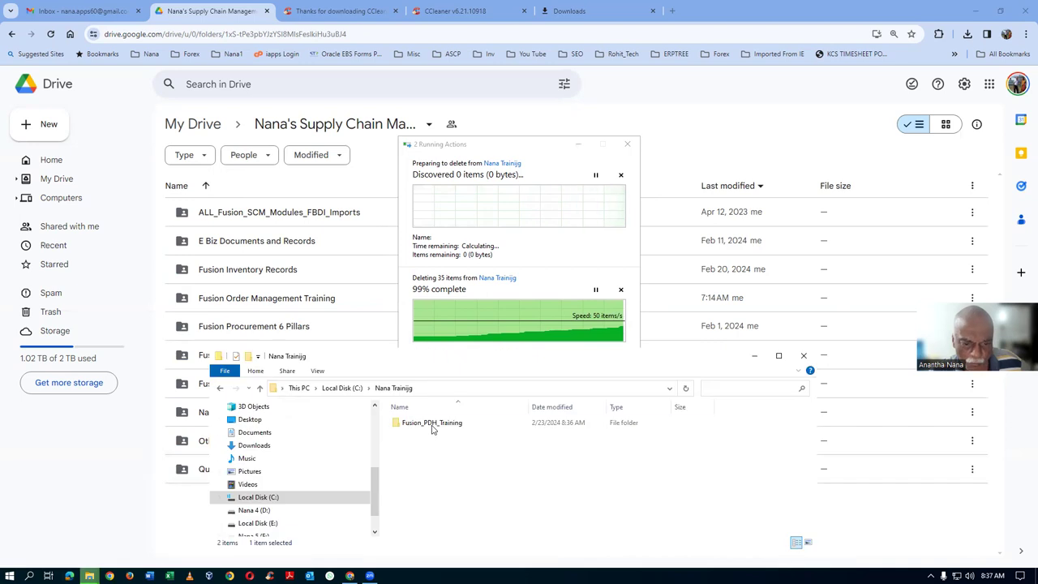
pyautogui.click(432, 427)
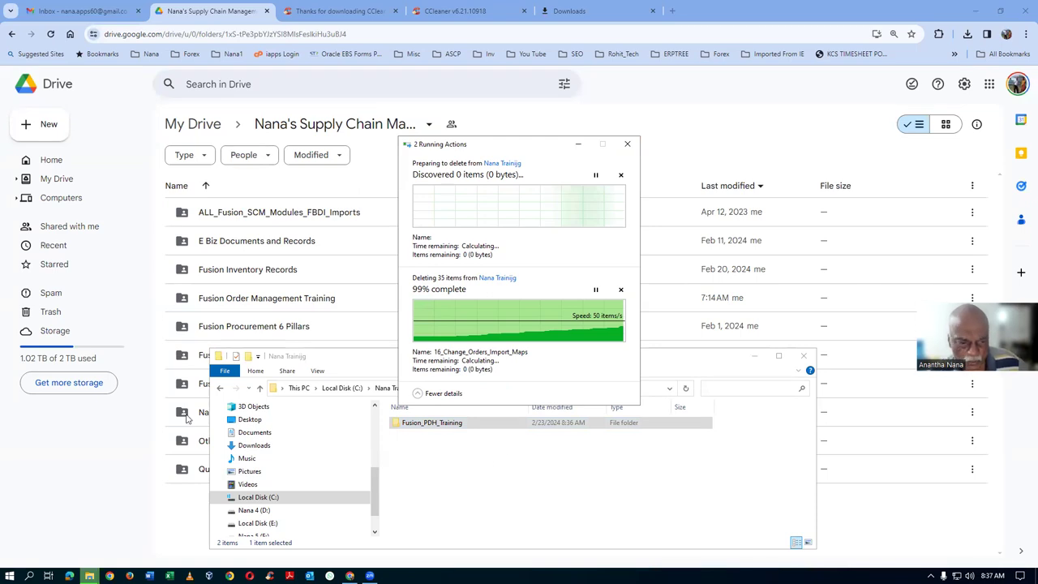
pyautogui.click(334, 131)
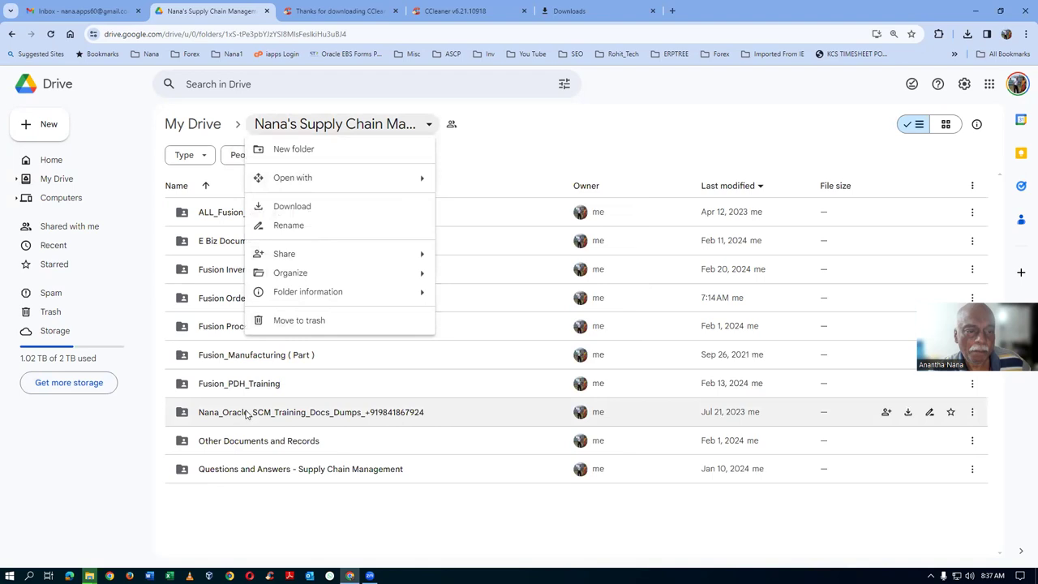
pyautogui.click(93, 463)
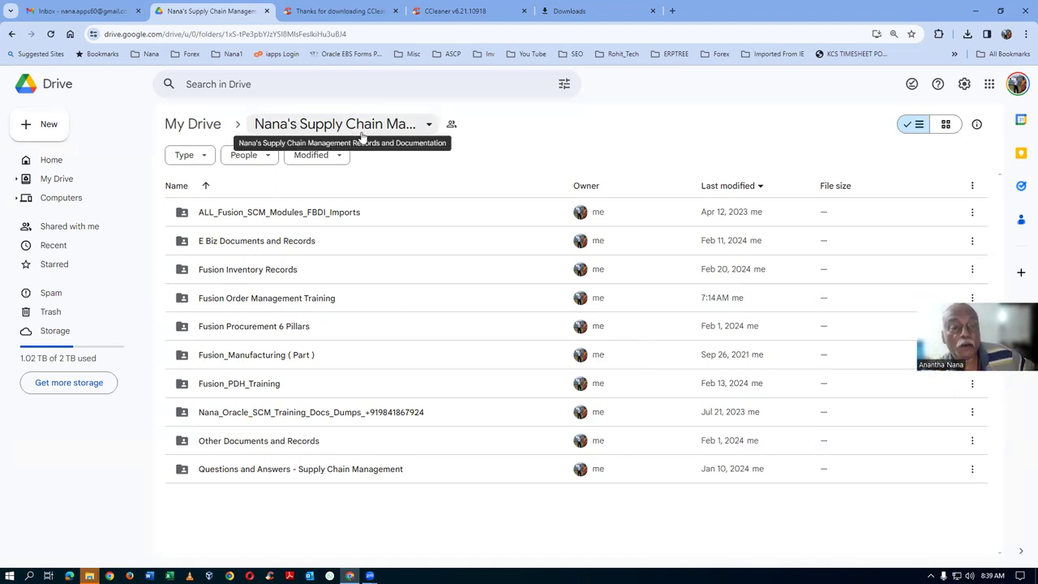
pyautogui.click(313, 129)
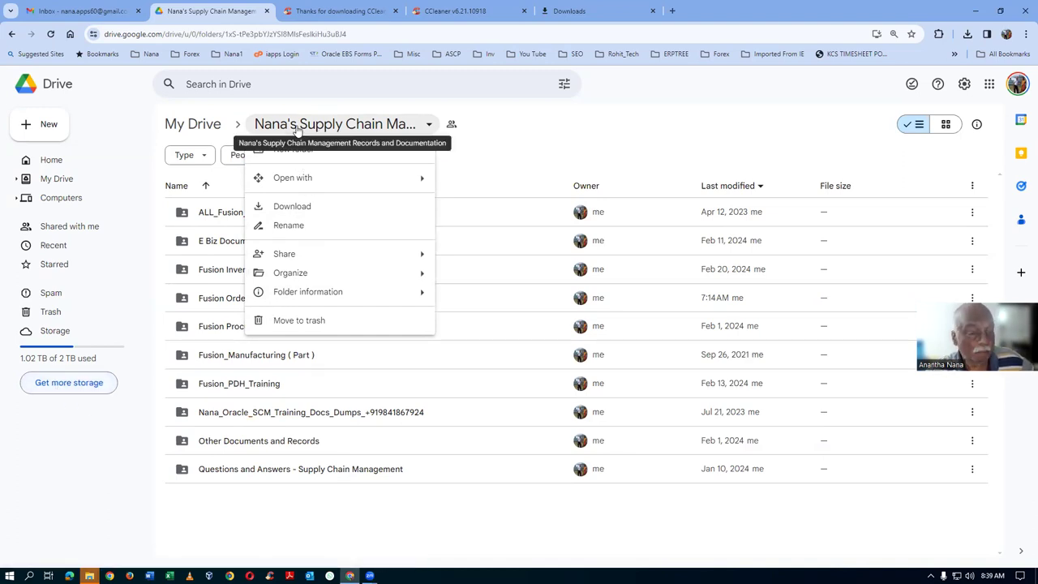
pyautogui.click(505, 158)
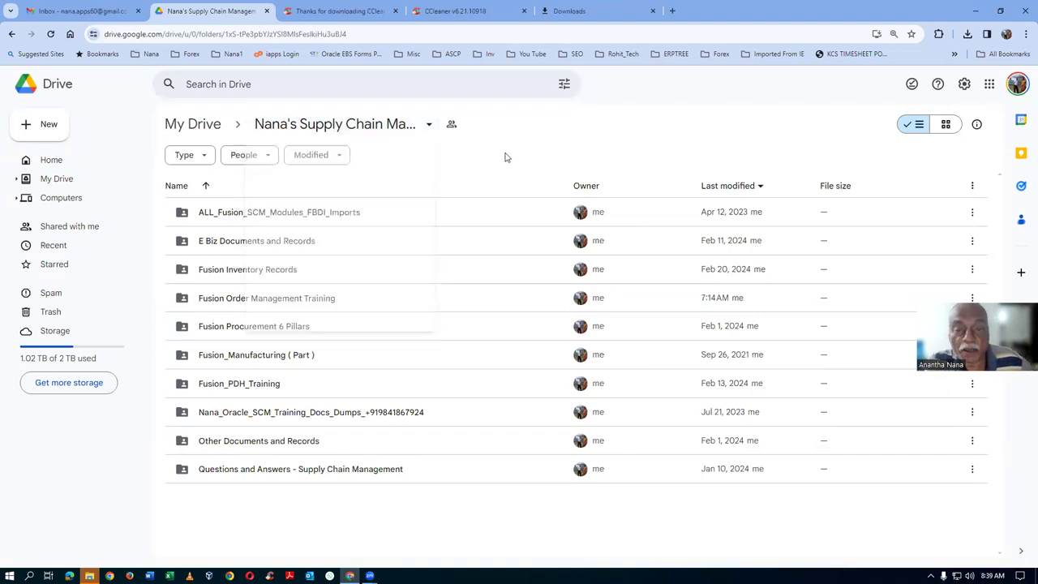